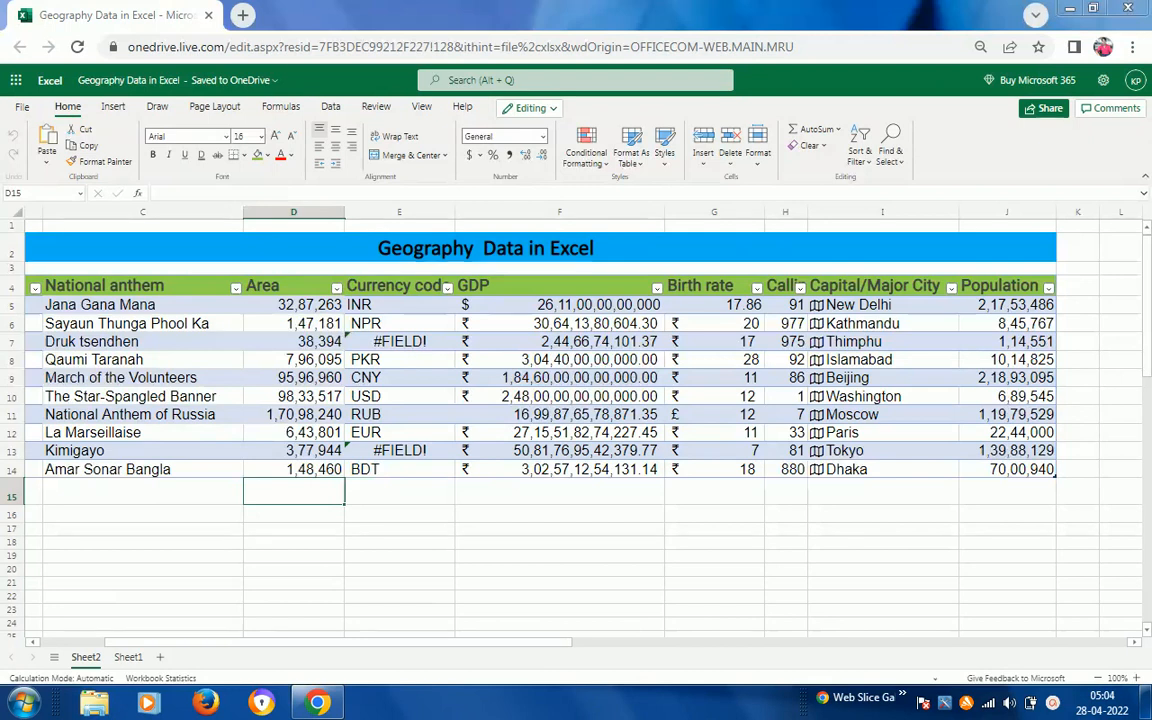
- Examine the finished geography table on Sheet2, from Country and National anthem across to Capital/Major City and Population, including the field formulas
left_click(153, 304)
key("Home")
left_click(153, 304)
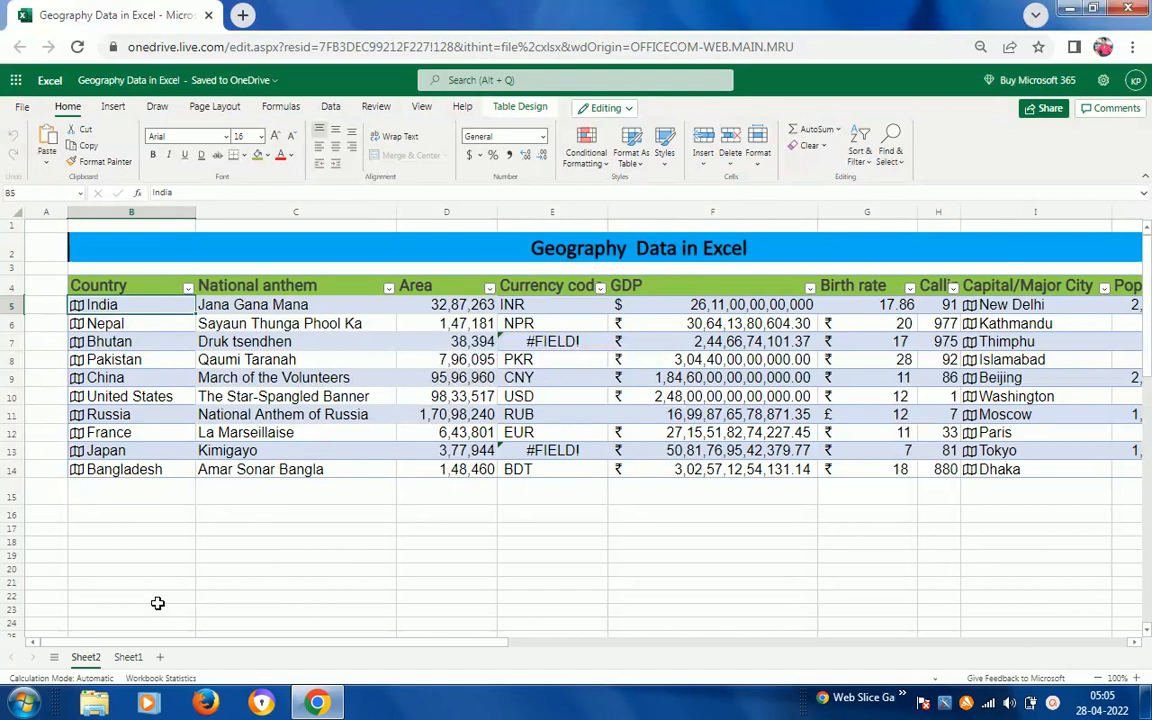
left_click(314, 288)
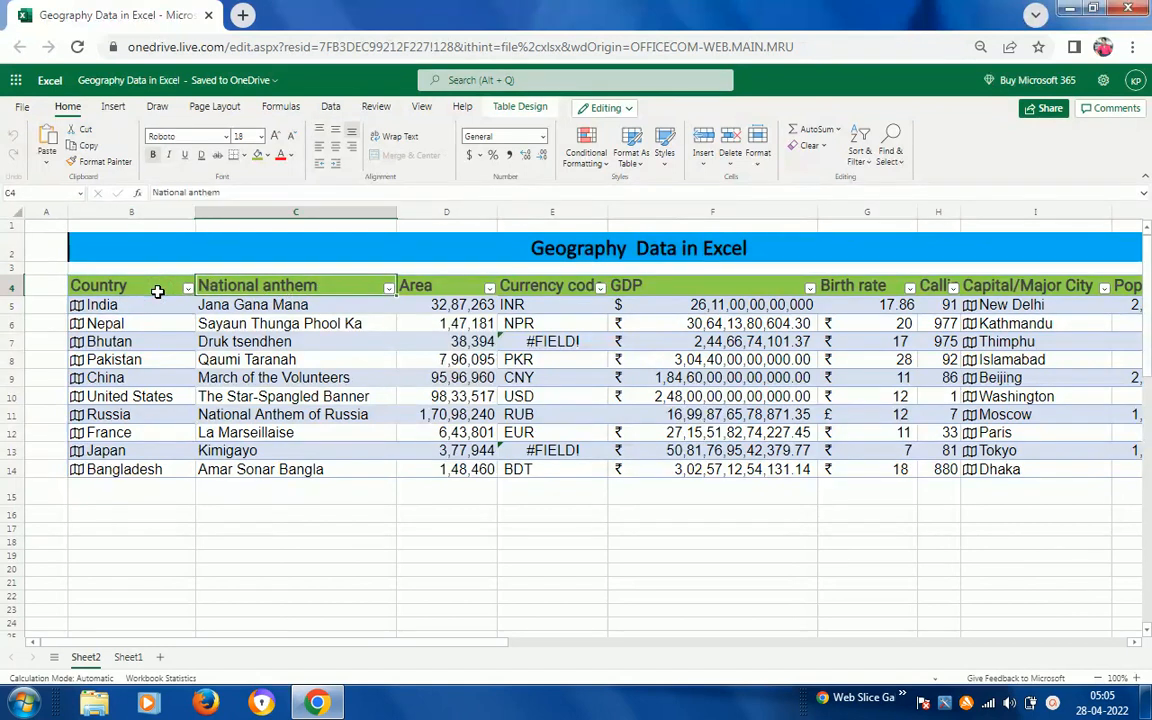
left_click(240, 305)
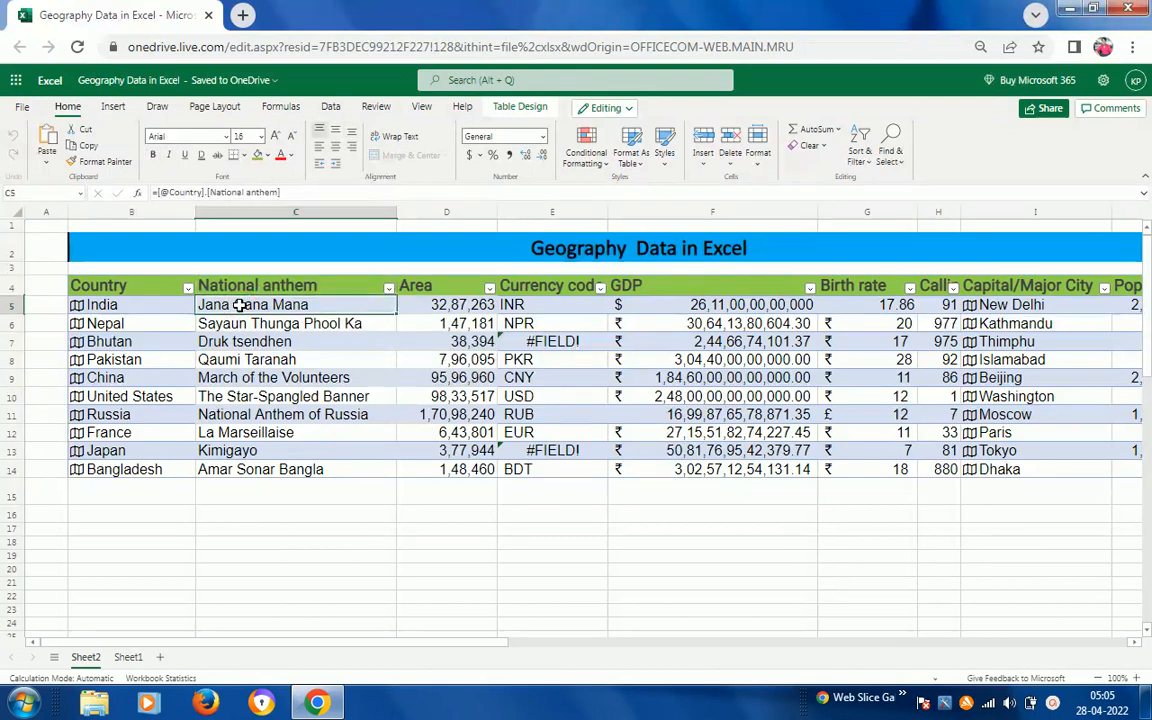
key("Up")
key("Down")
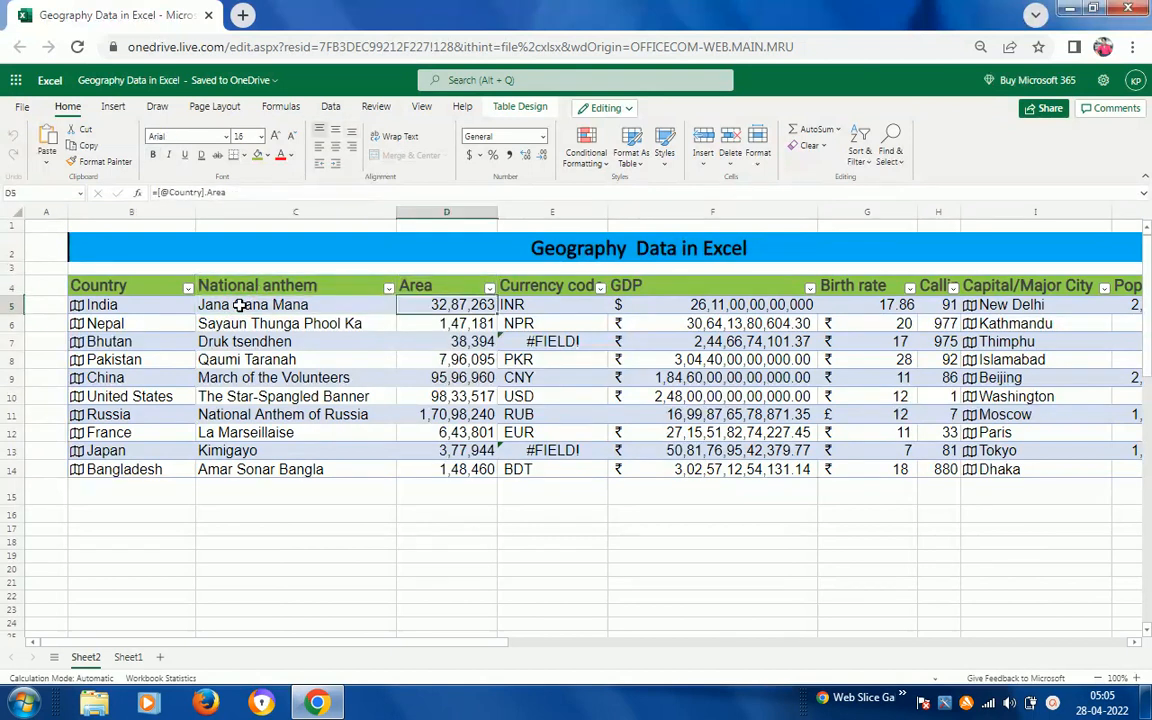
key("Right")
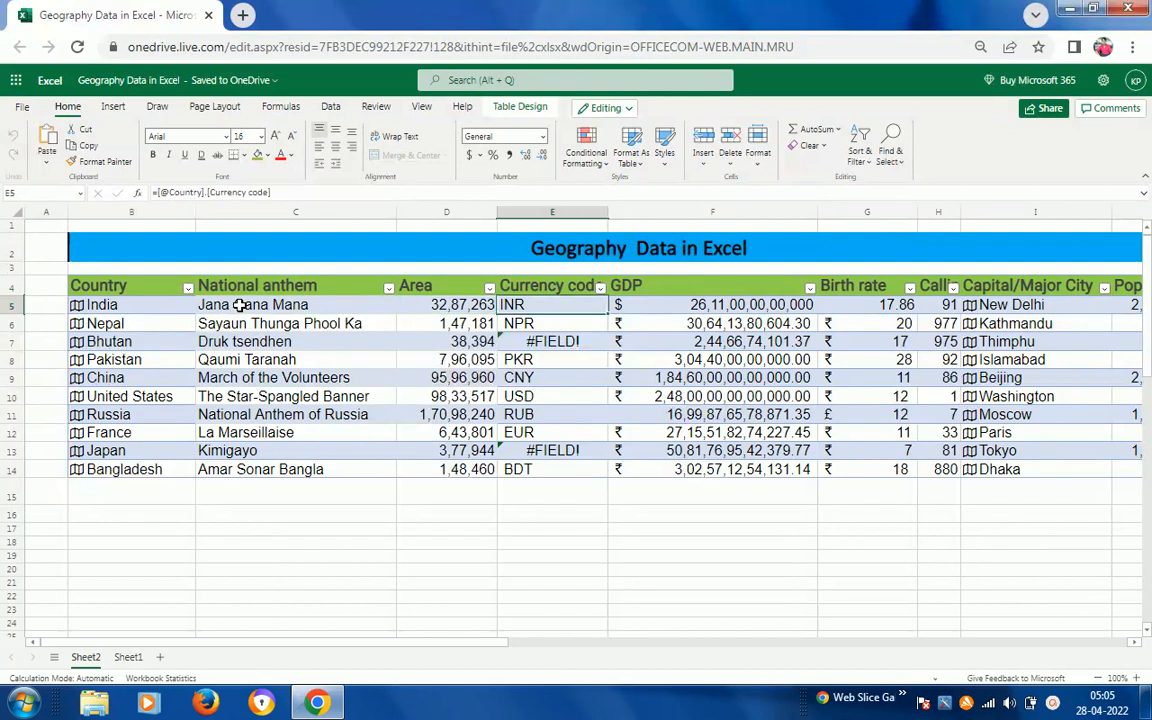
key("Up")
scroll(239, 305, "right", 1)
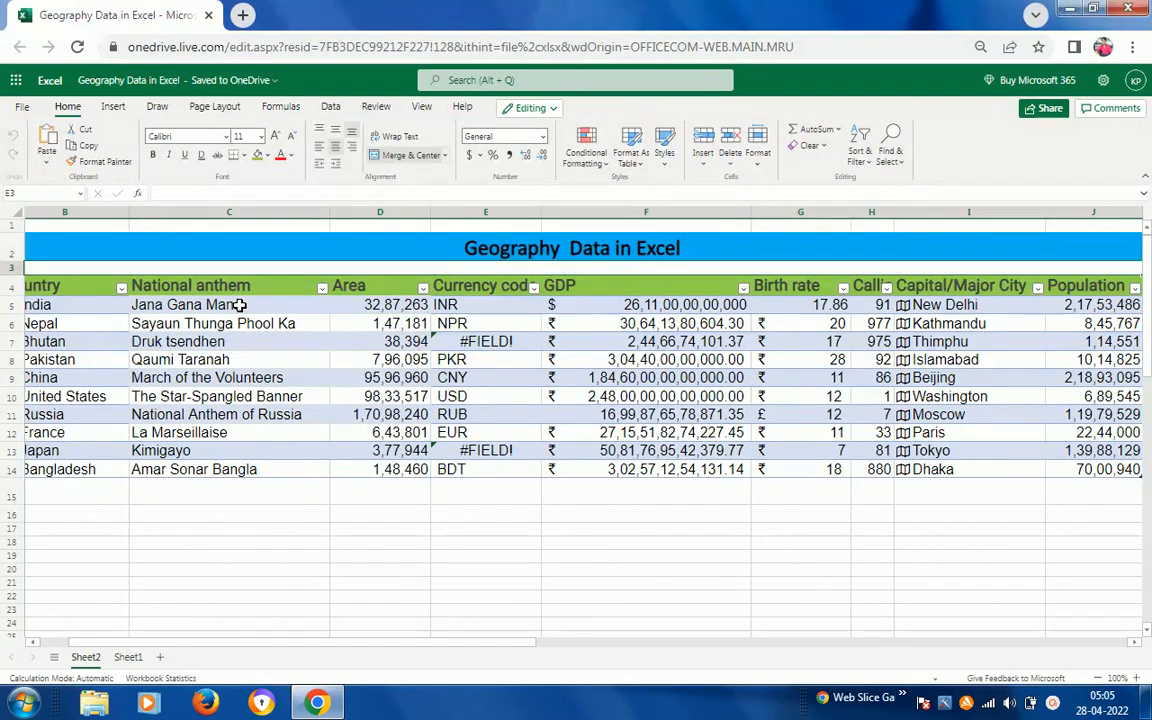
key("Down")
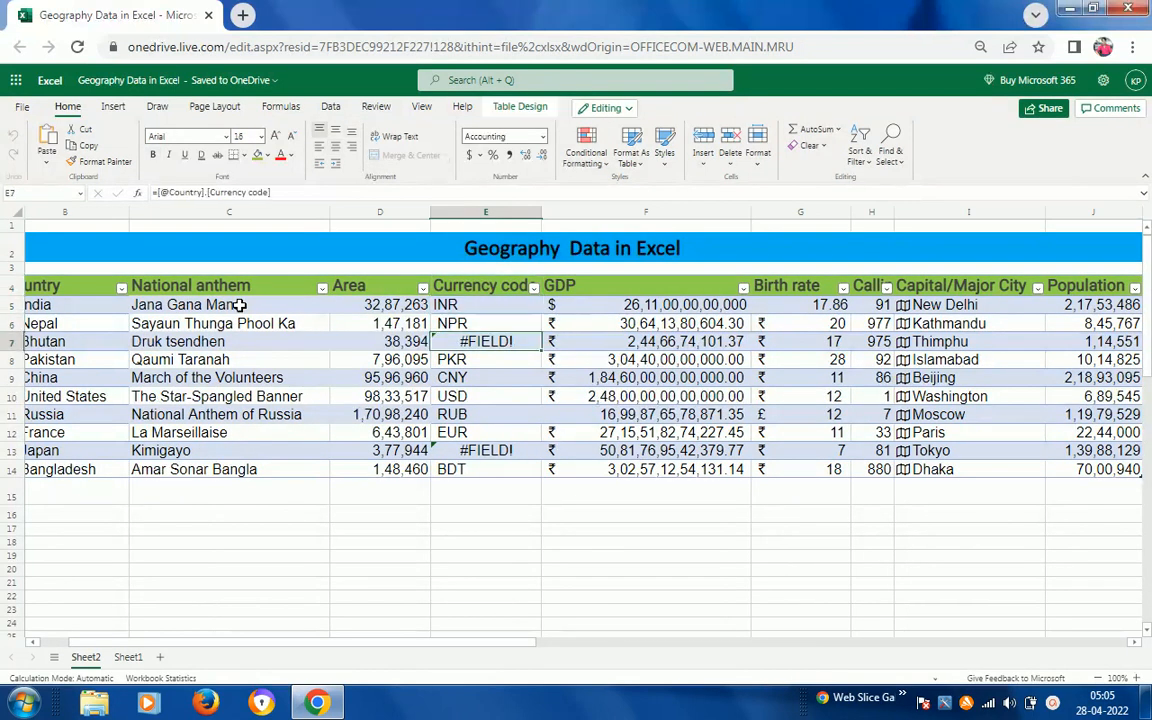
key("Right")
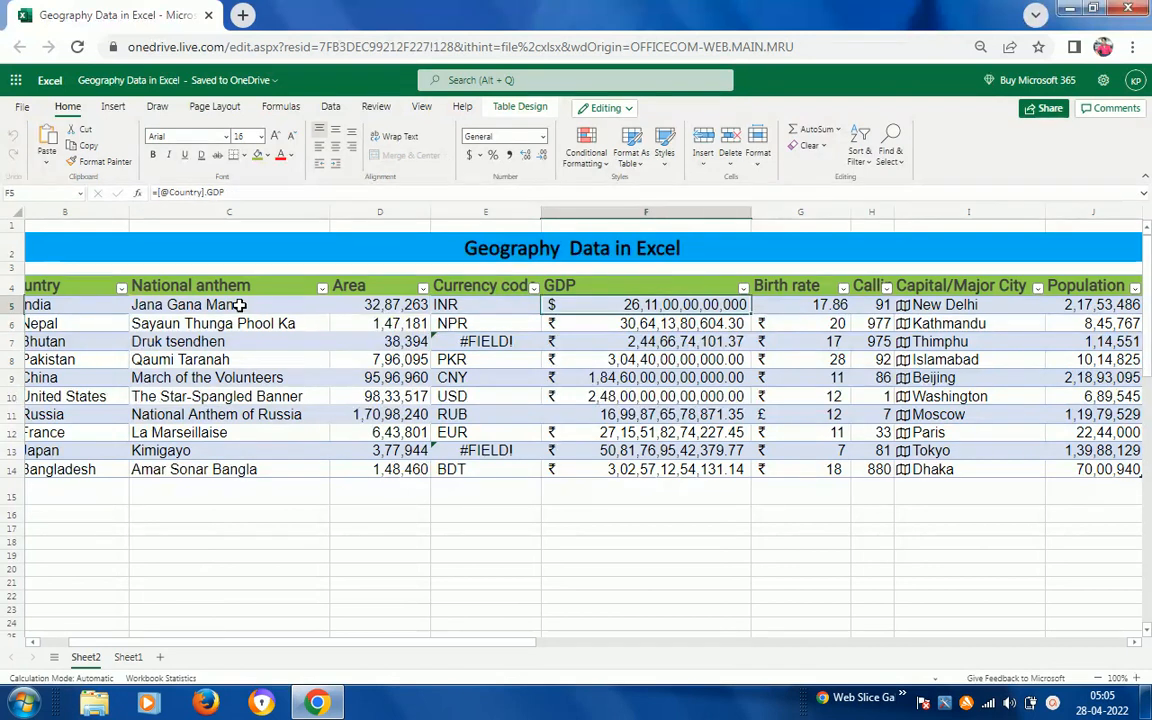
key("Right")
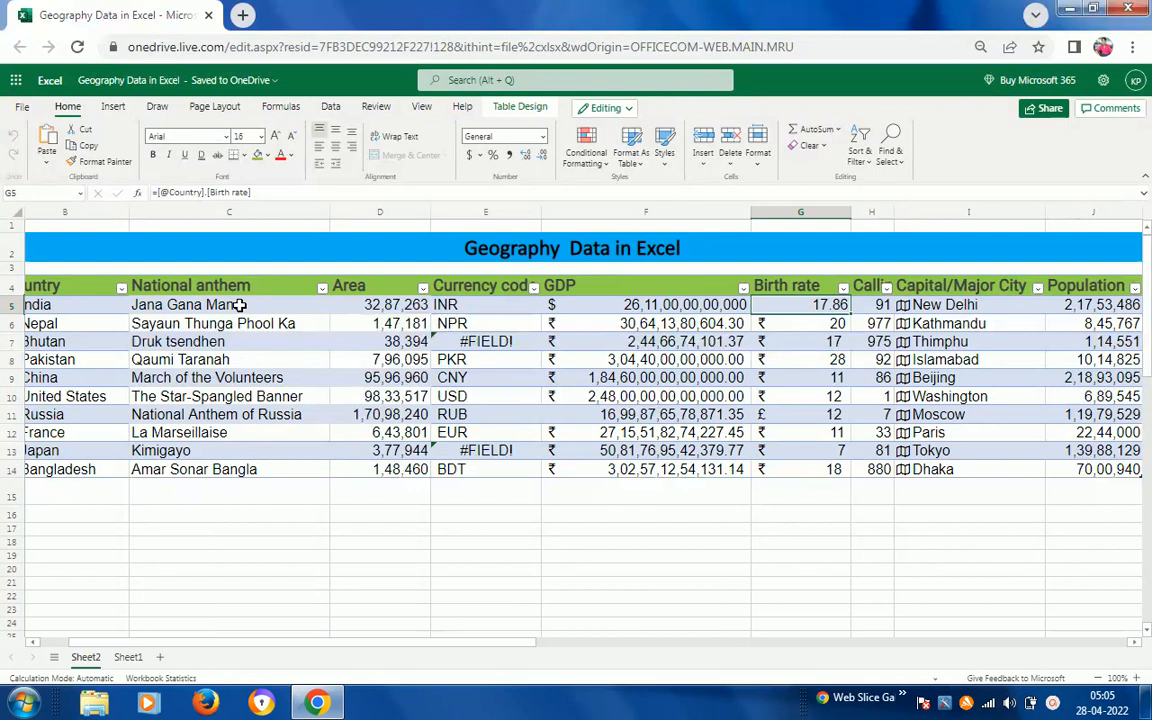
key("Right")
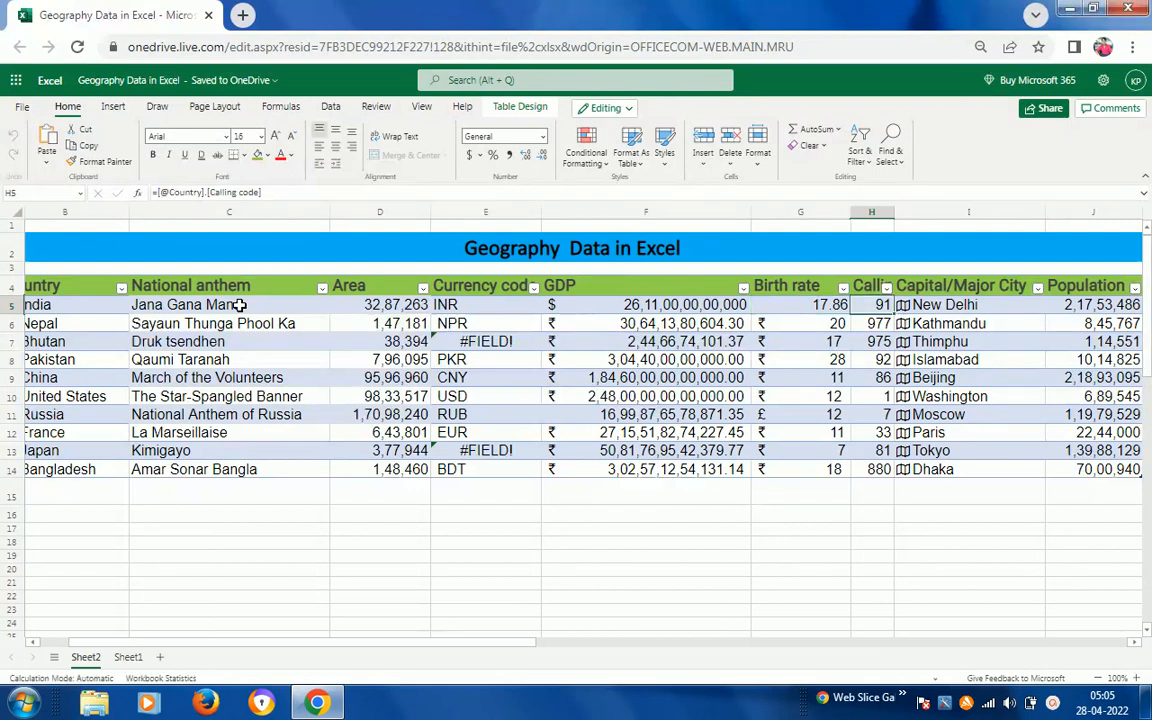
key("Right")
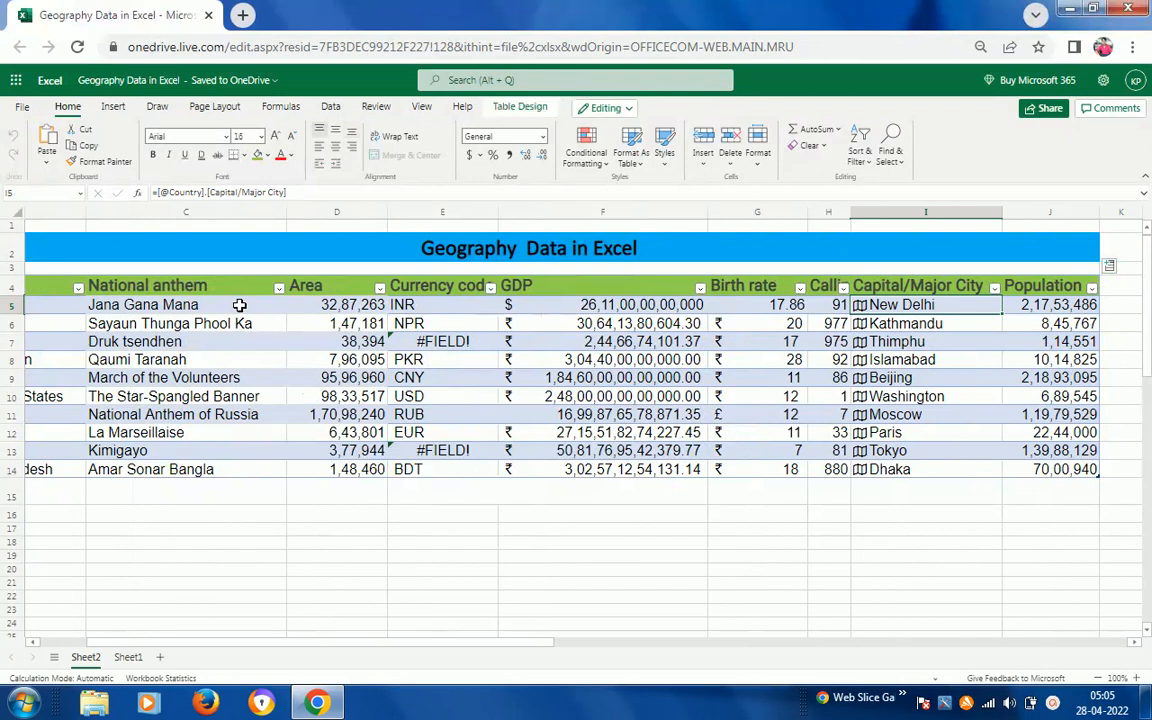
key("Right")
key("Right")
key("Left")
key("Left")
key("ctrl+Left")
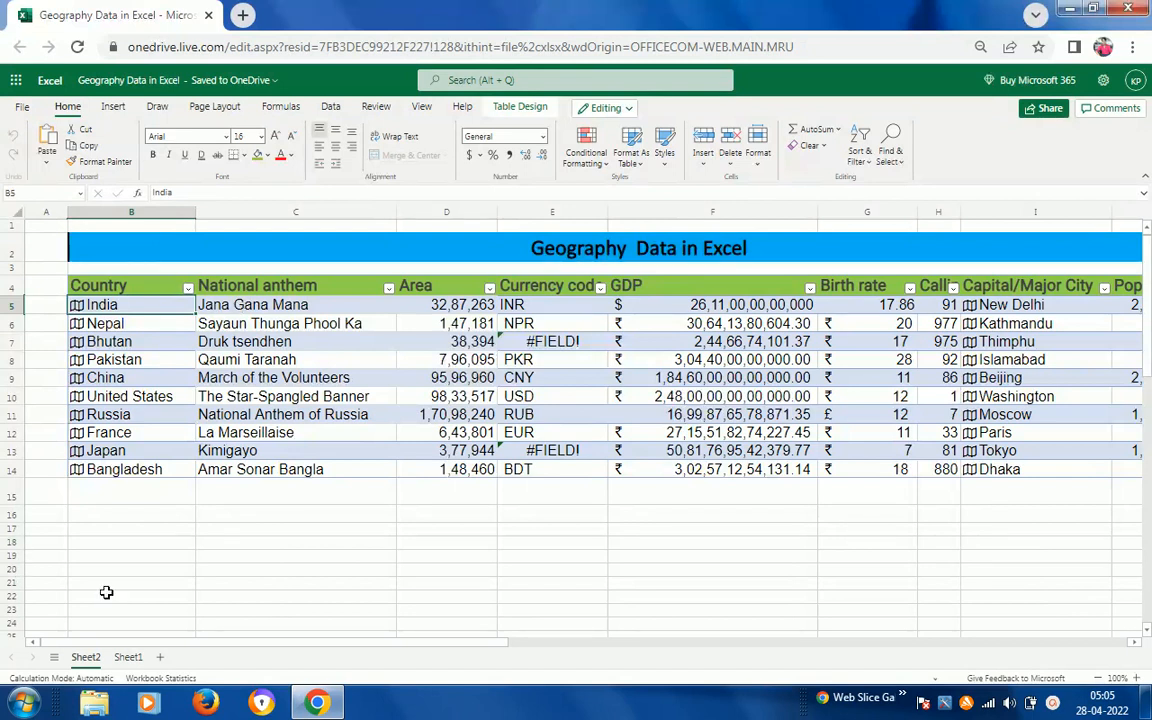
- Compare the plain country list on Sheet1 with the finished geography table on Sheet2, ending on Sheet1
left_click(128, 657)
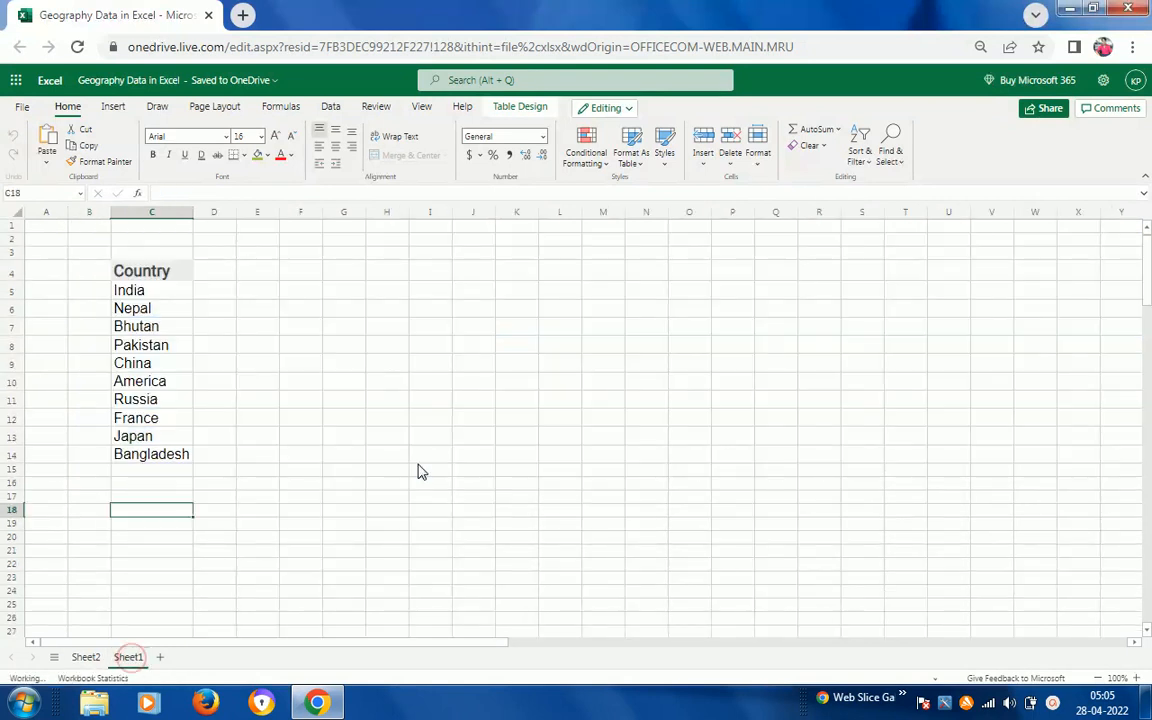
left_click(150, 271)
left_click(85, 657)
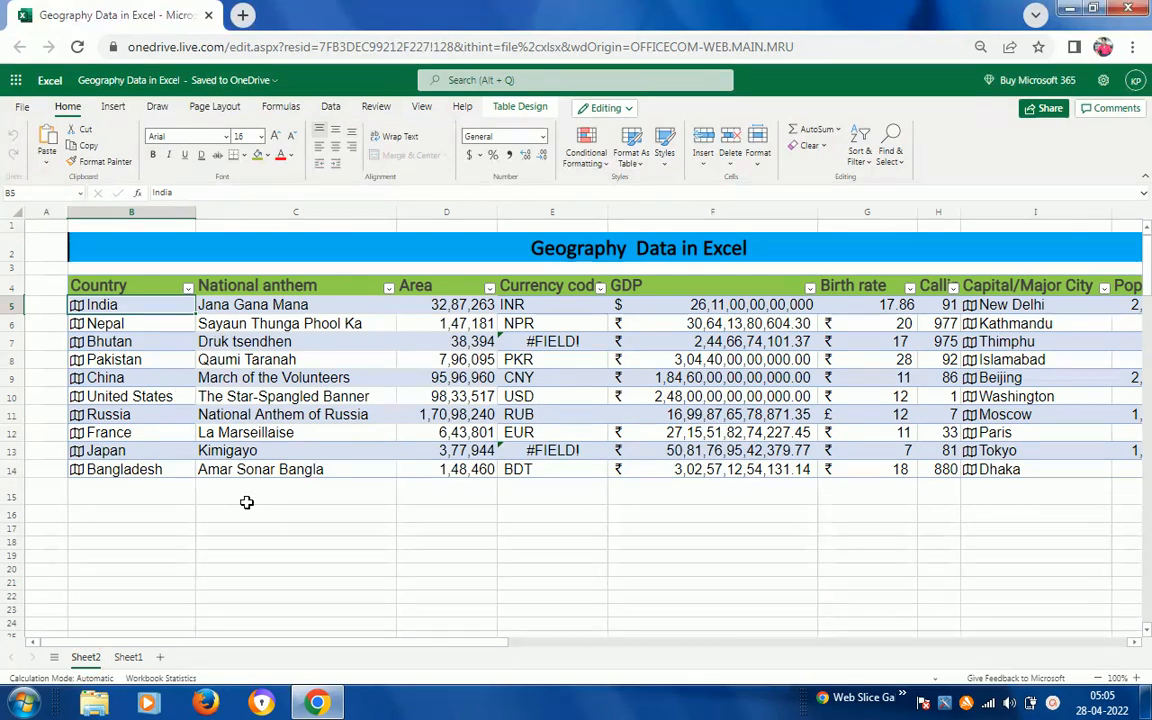
left_click(128, 657)
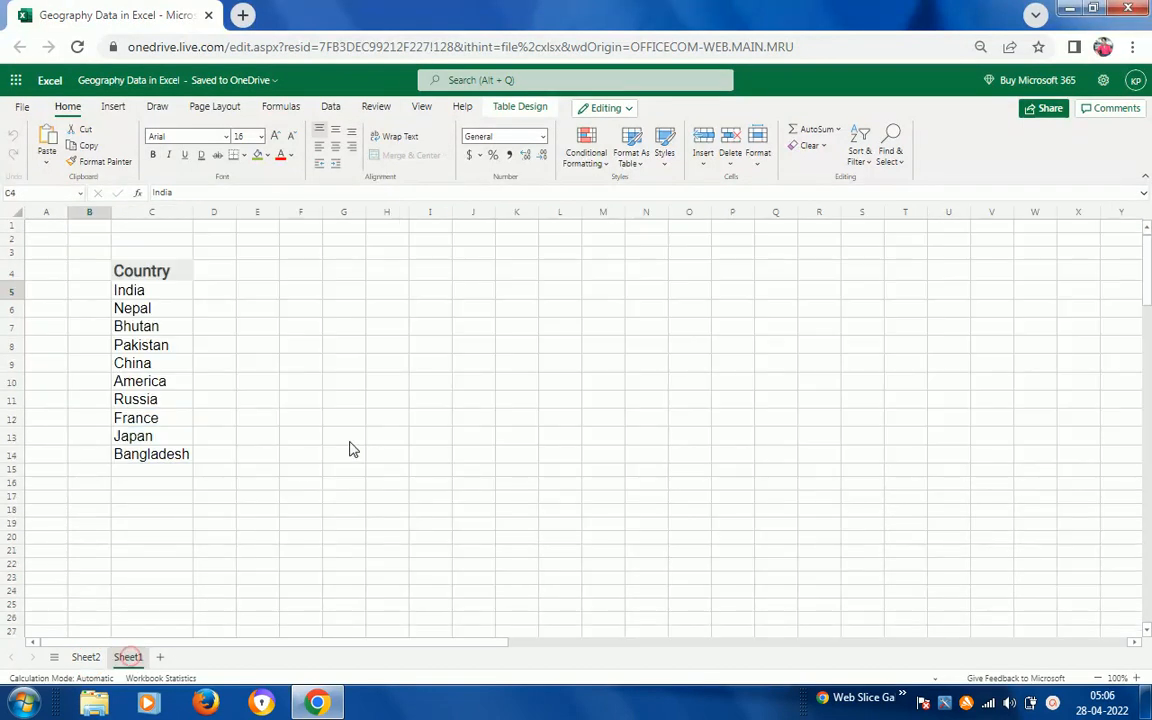
- Dismiss the Windows performance prompt by keeping the current color scheme and allowing it to ask again
left_click(169, 294)
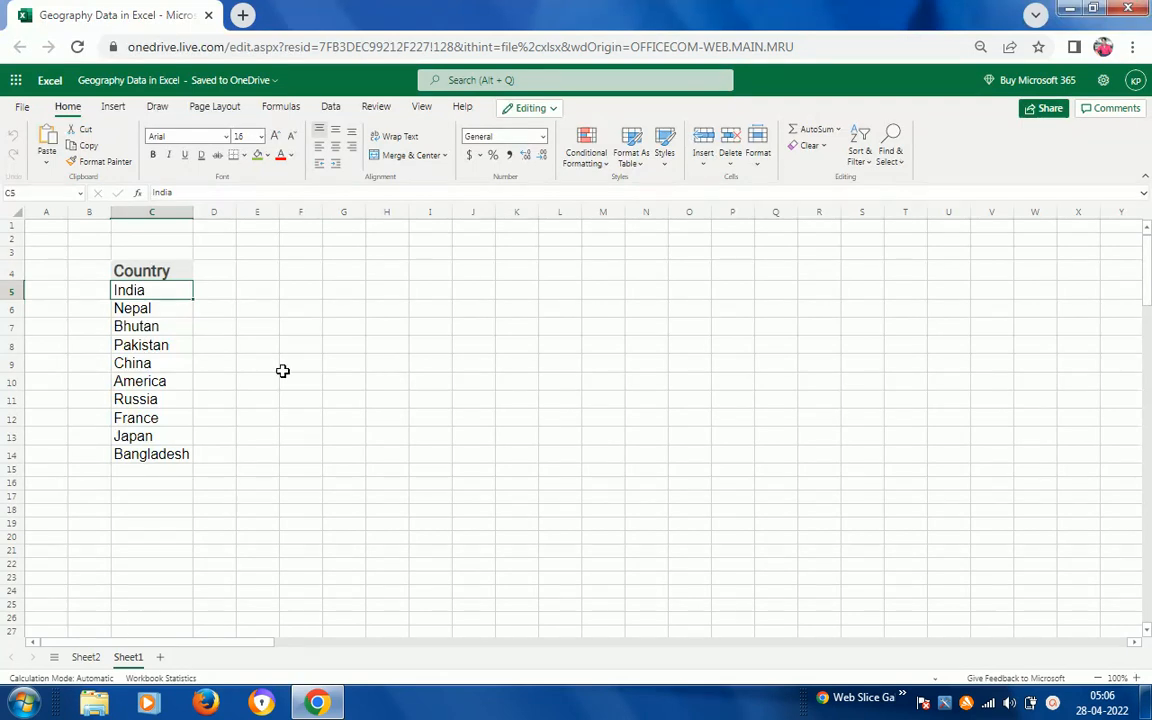
left_click(216, 297)
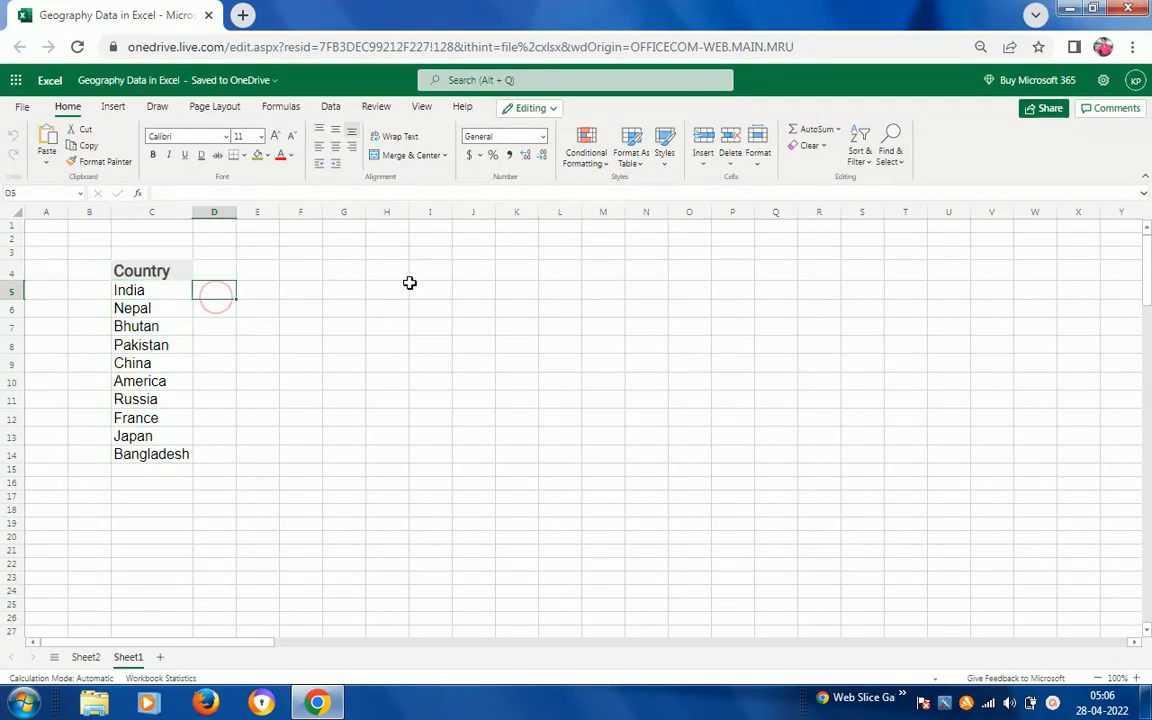
left_click(160, 304)
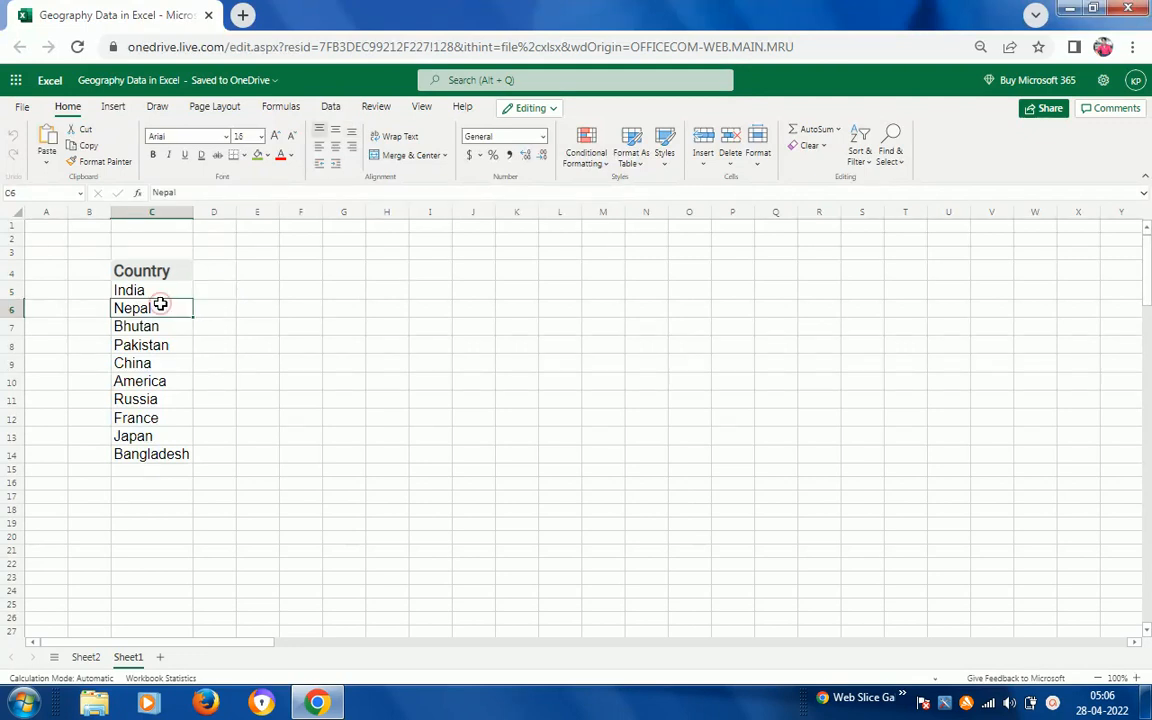
left_click(175, 291)
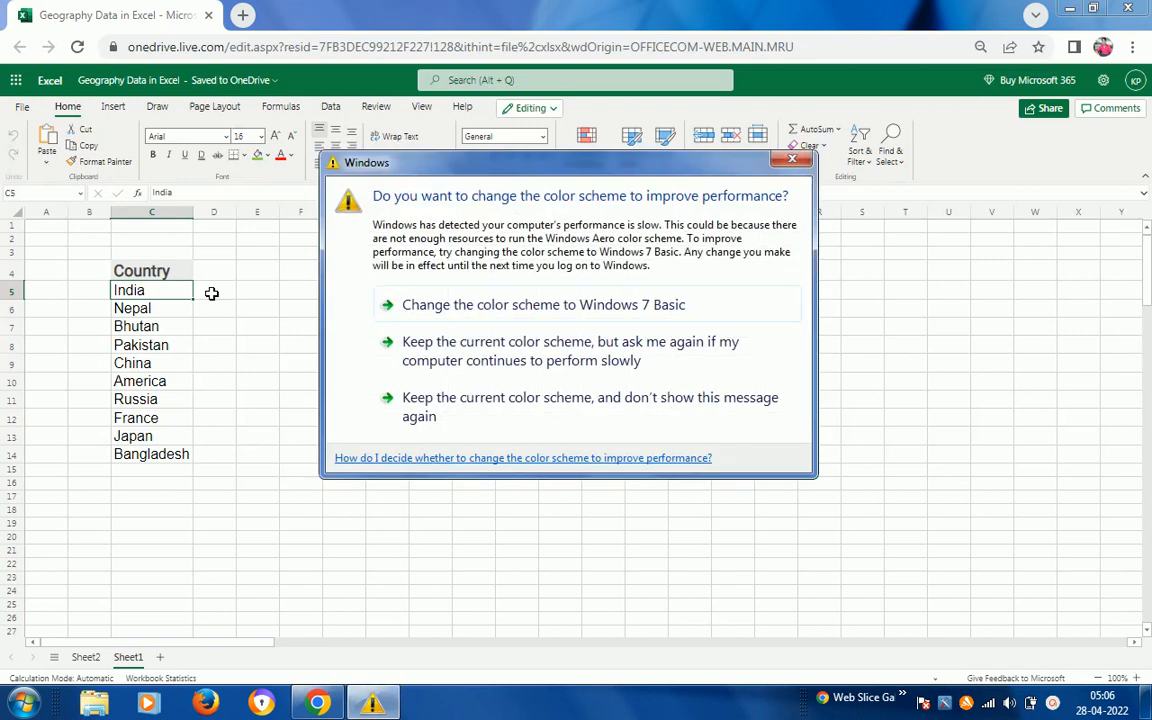
left_click(463, 360)
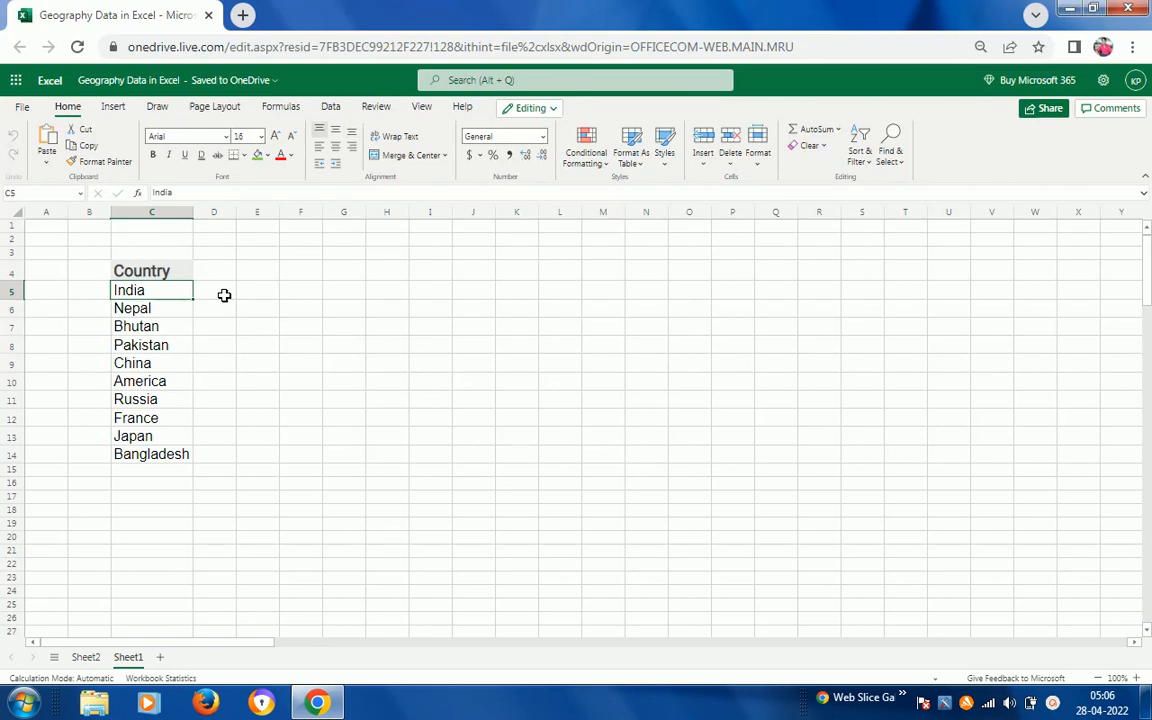
- Convert the countries India through Bangladesh in C5:C14 to the Geography data type and widen column C to fit the names
key("ctrl+shift+Down")
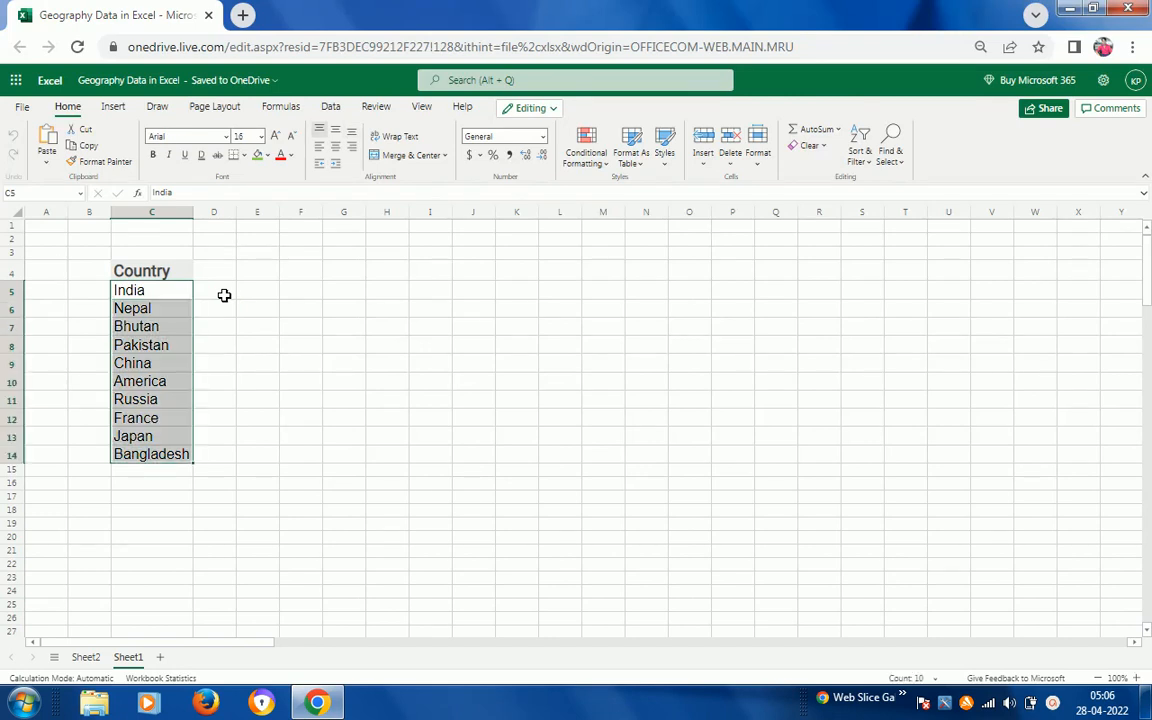
left_click(331, 114)
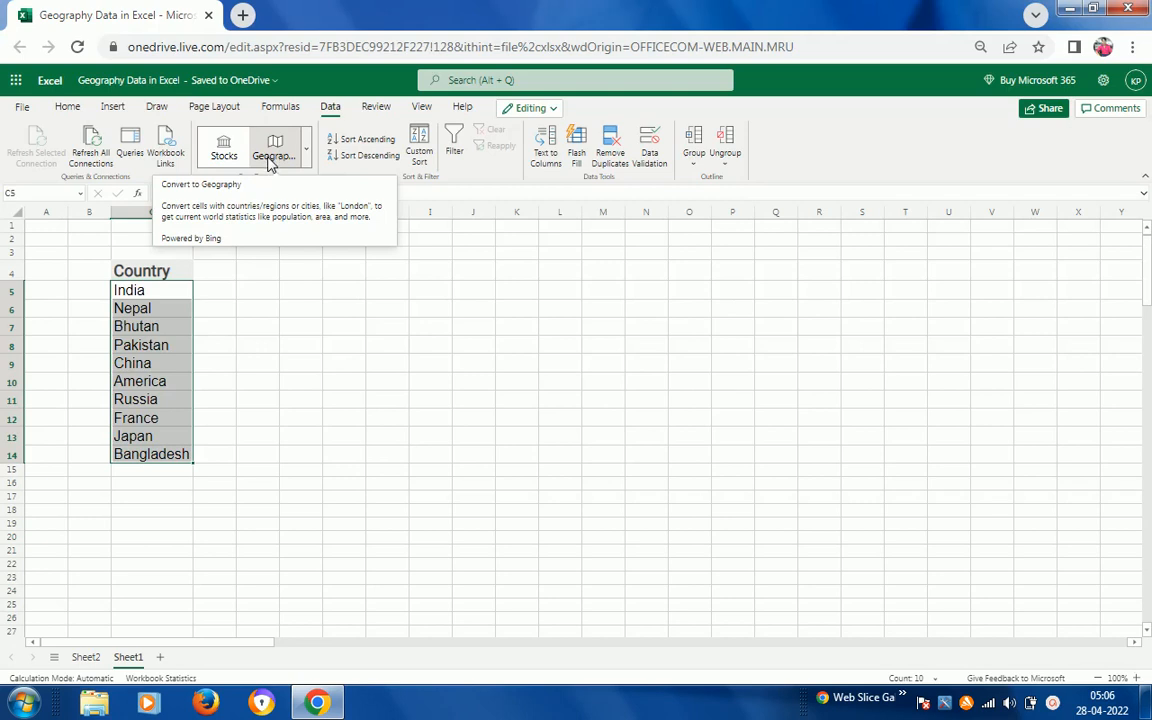
left_click(270, 158)
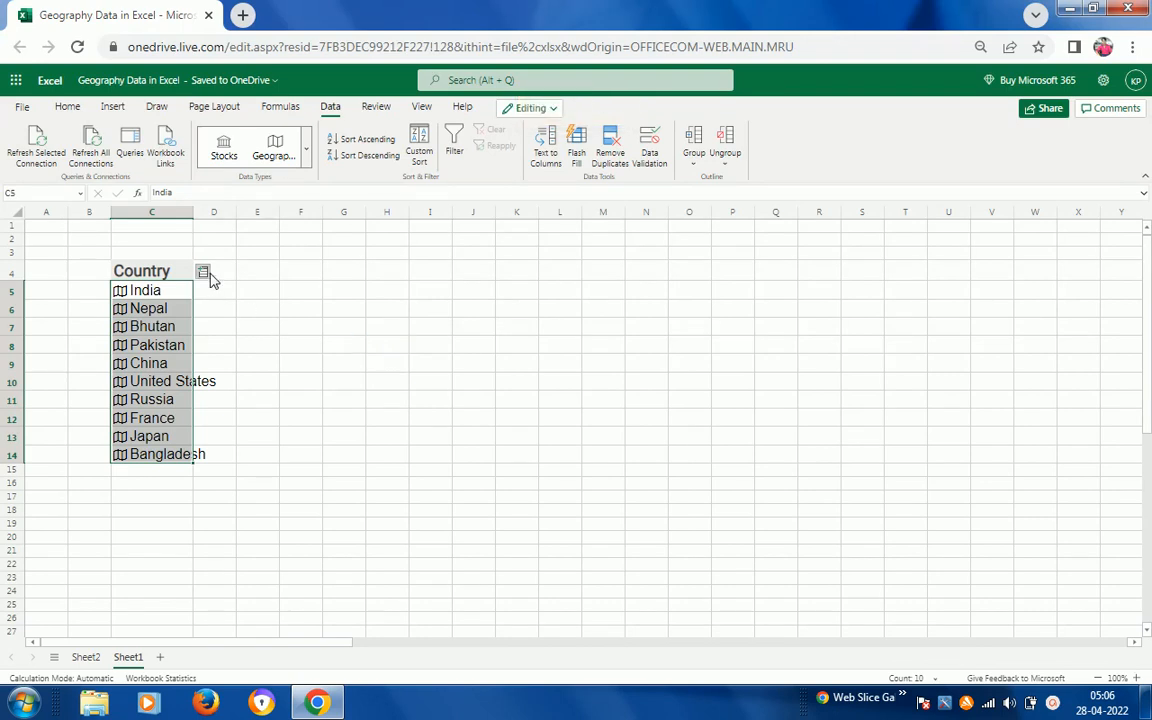
left_click_drag(193, 213, 228, 214)
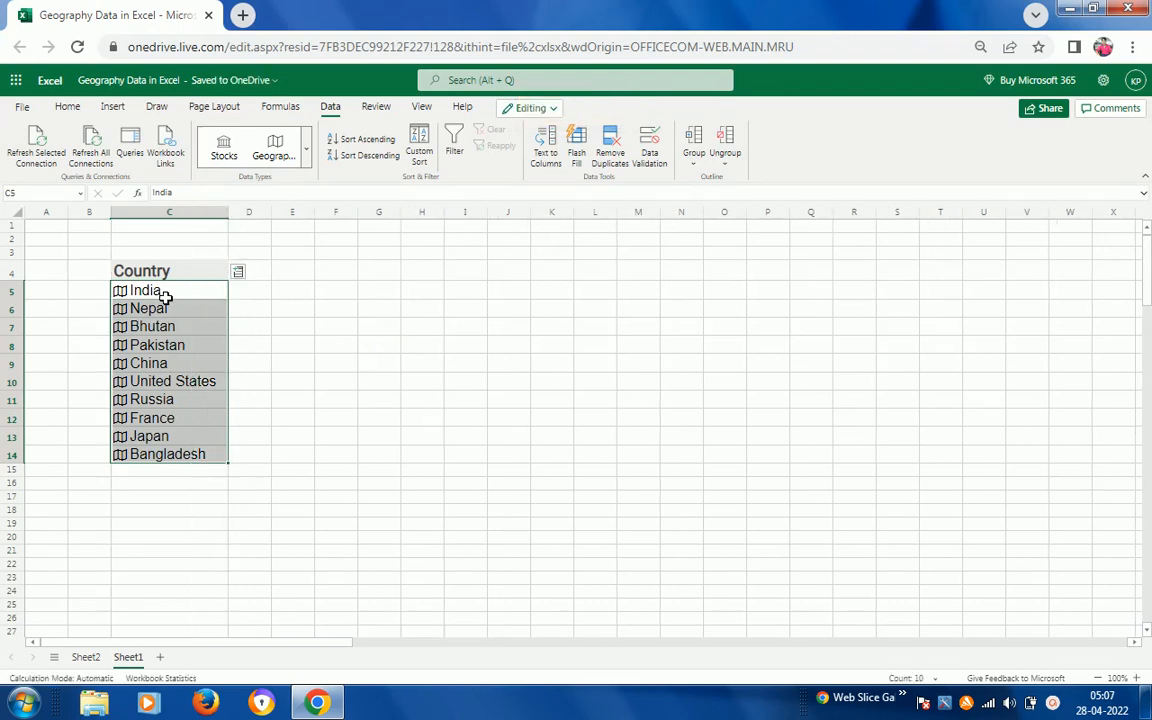
- Extract the GDP field for all the selected countries into column D and autofit that column's width
left_click(240, 275)
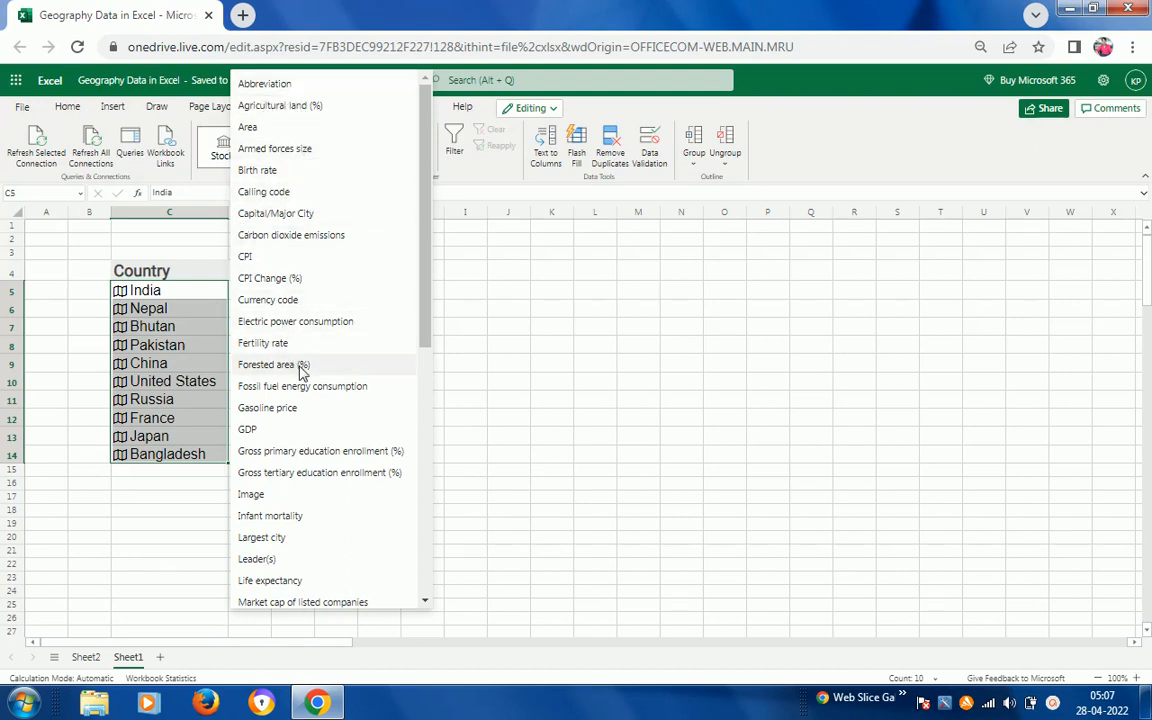
left_click(288, 428)
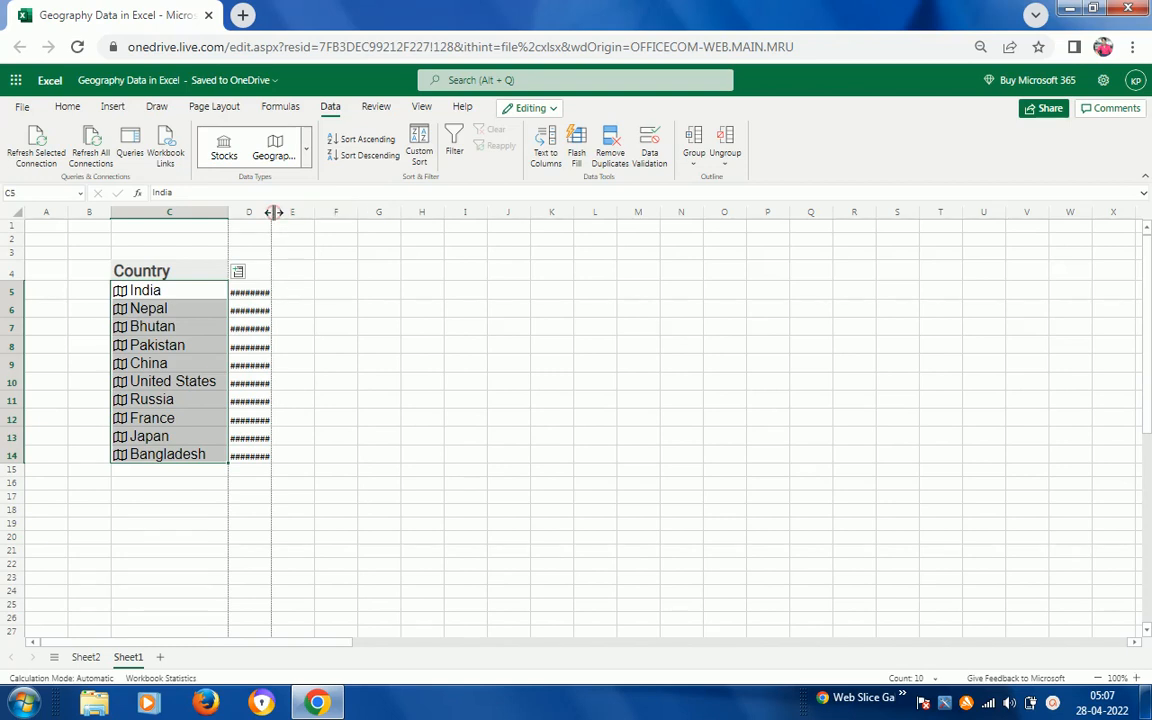
double_click(272, 212)
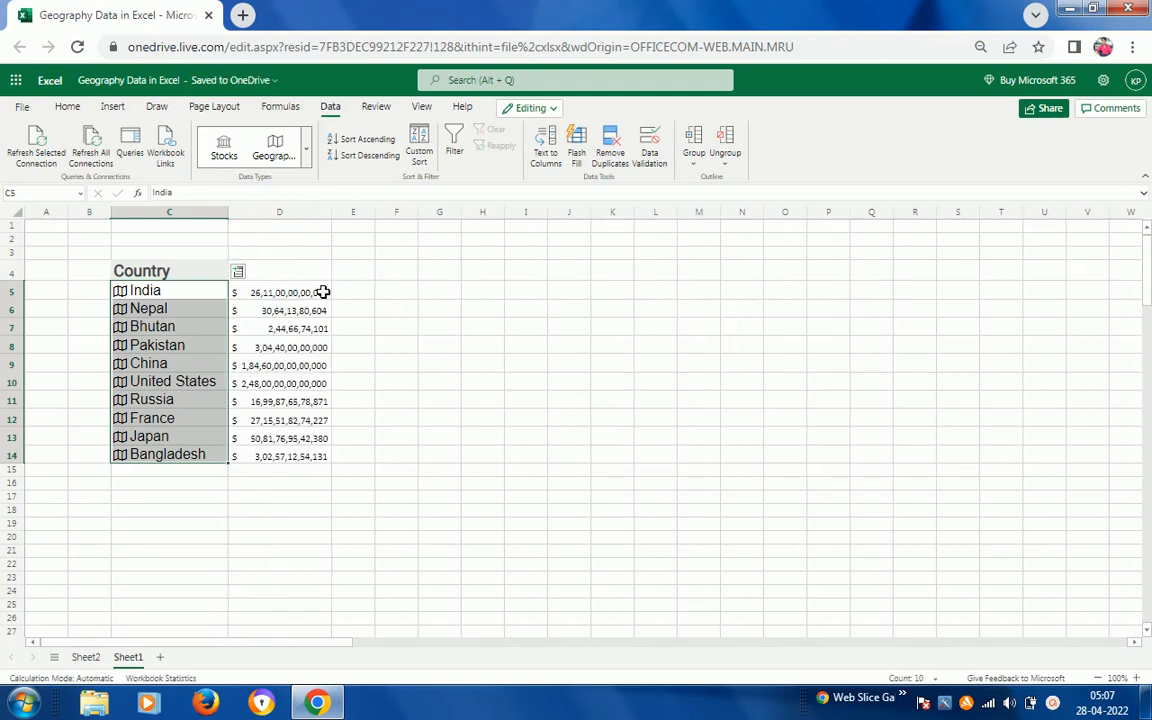
- Set the font size of the range D5:R14 to 18 and autofit column D to the larger values
left_click(311, 293)
key("shift+Down")
key("shift+Down")
key("shift+Down")
key("shift+Down")
key("shift+Down")
key("shift+Down")
key("shift+Down")
key("shift+Down")
key("shift+Down")
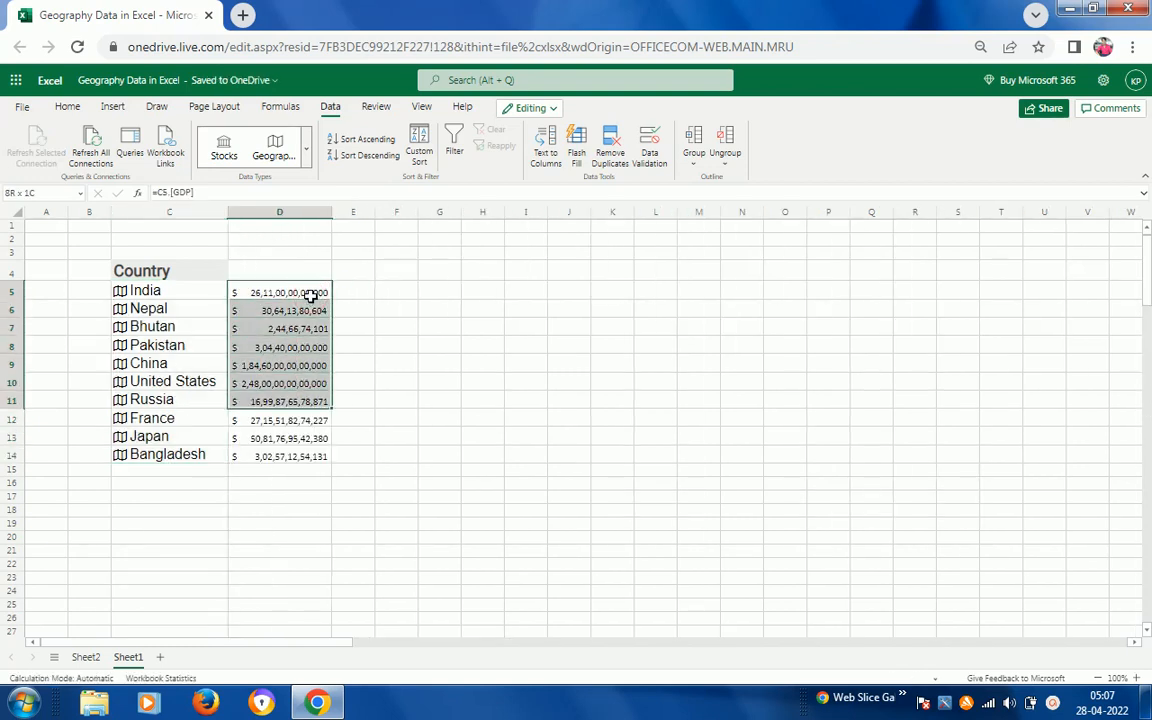
key("shift+Right")
key("shift+Right")
key("shift+Right")
key("shift+Right")
key("shift+Right")
key("shift+Right")
key("shift+Right")
key("shift+Right")
key("shift+Right")
key("shift+Right")
key("shift+Right")
key("shift+Right")
key("shift+Right")
key("shift+Right")
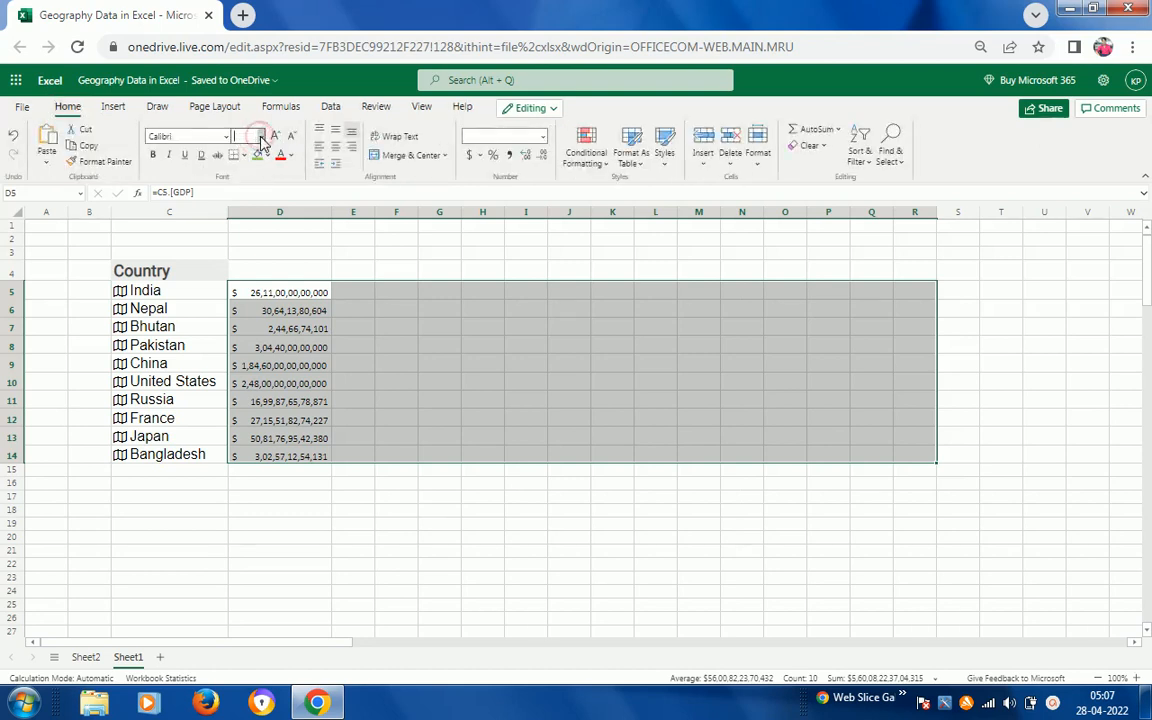
left_click(261, 137)
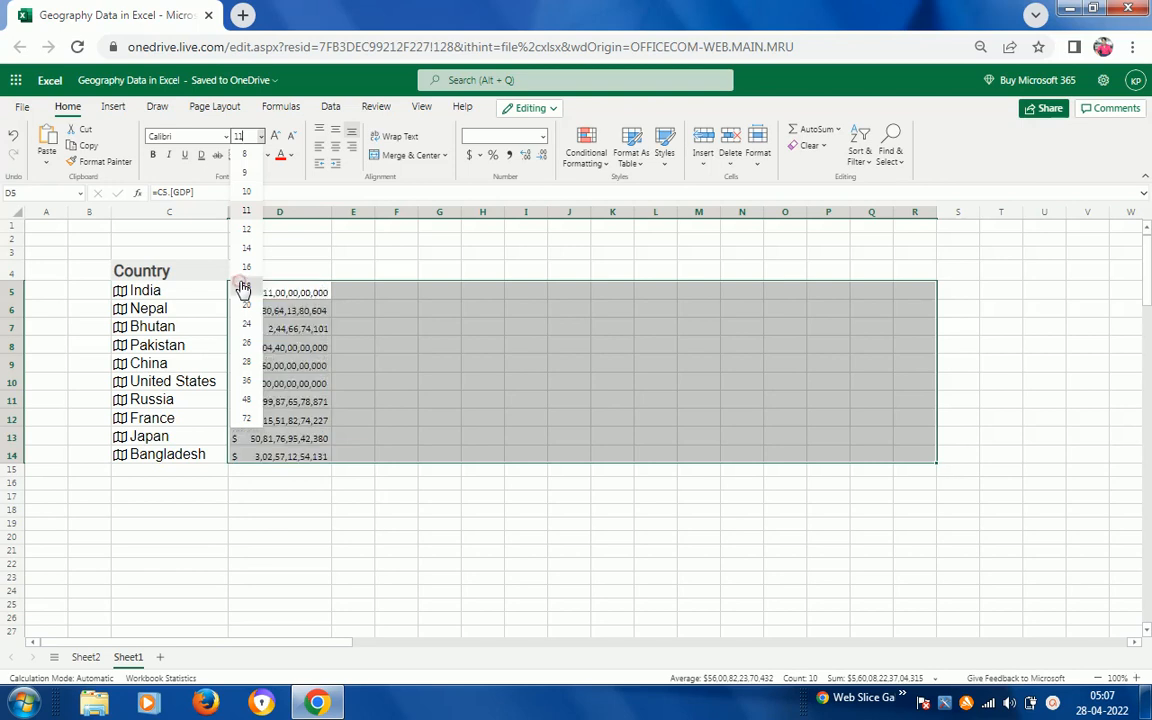
left_click(245, 287)
double_click(332, 213)
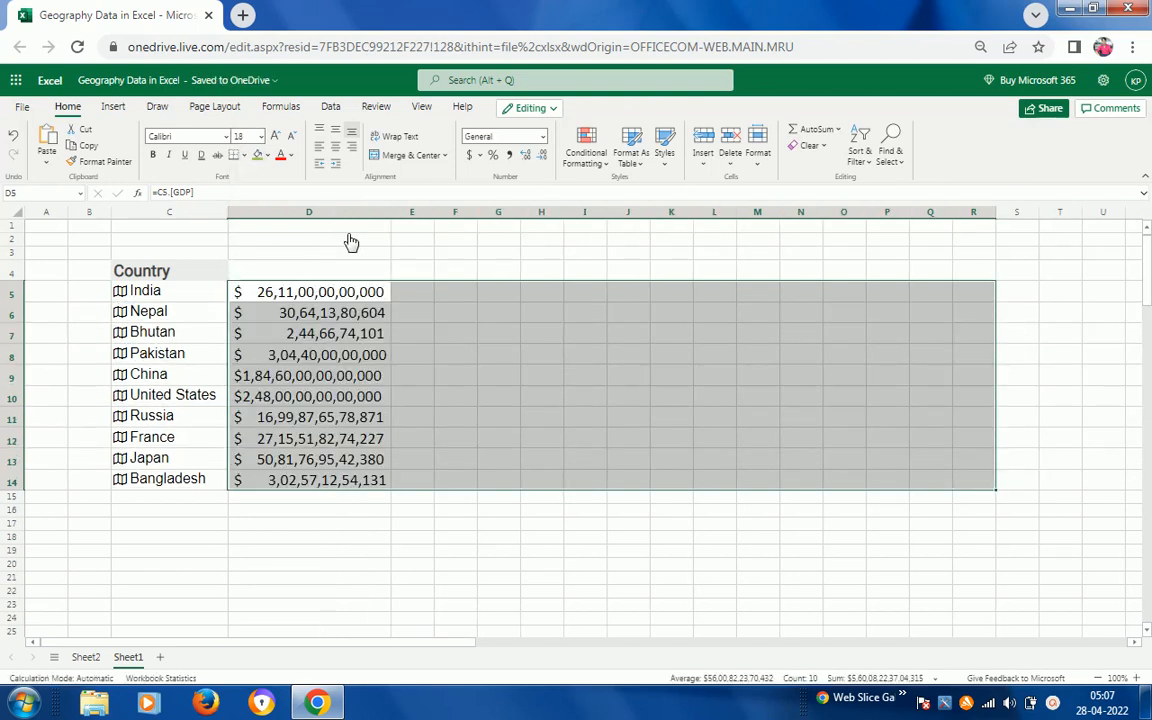
- Inspect the GDP formula in India's row and reselect the India cell in C5
left_click(443, 285)
left_click(302, 292)
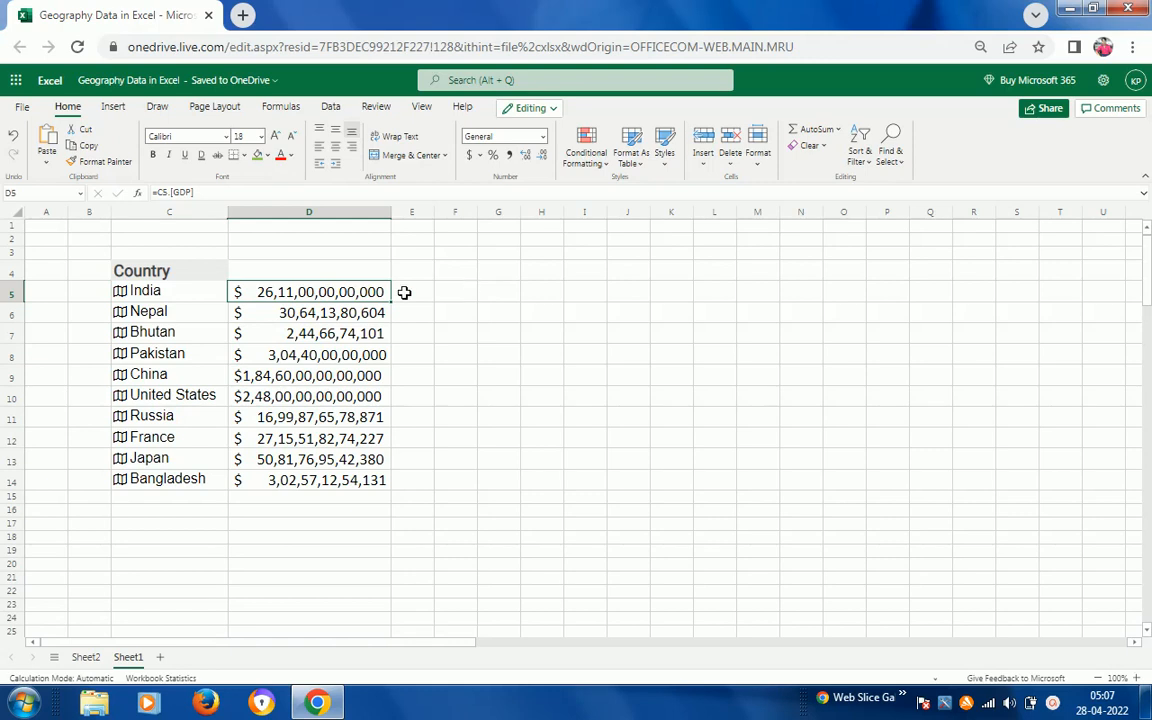
left_click(205, 290)
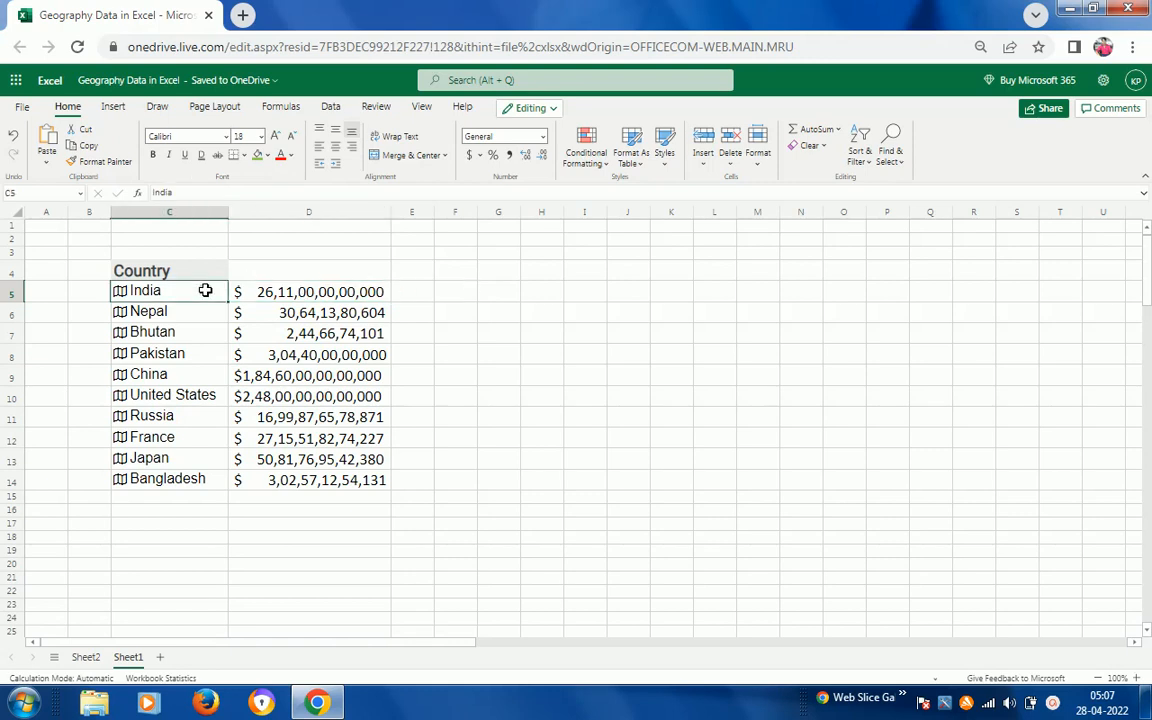
left_click(307, 292)
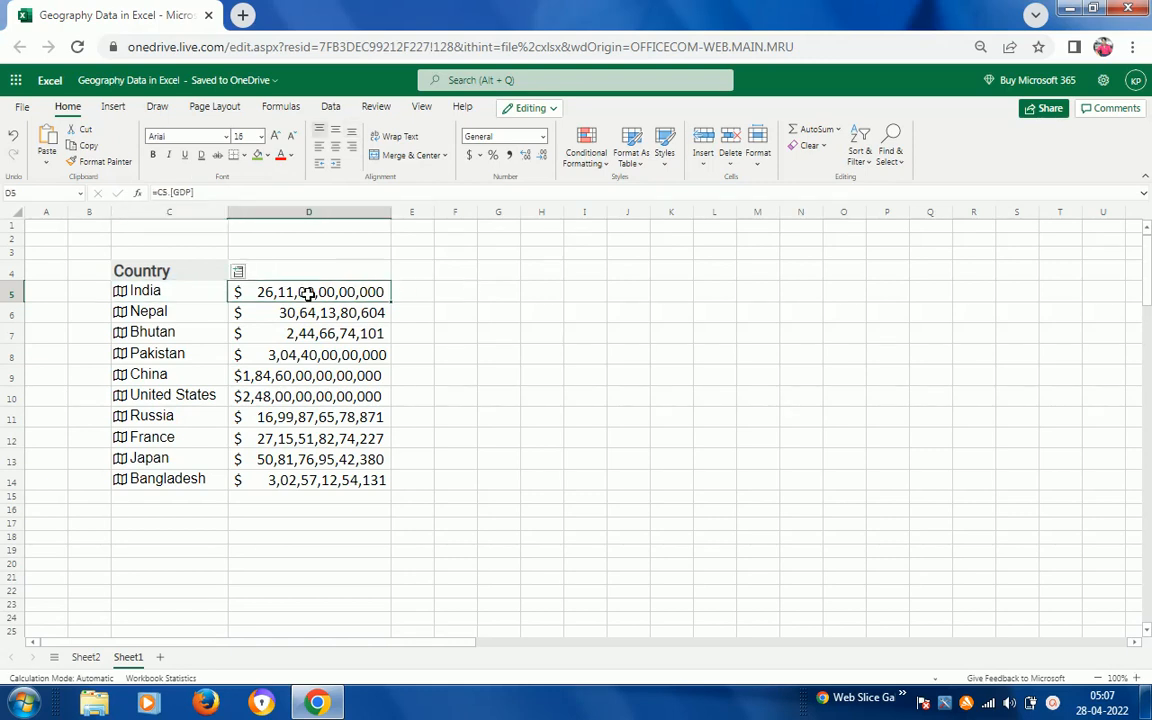
left_click(217, 292)
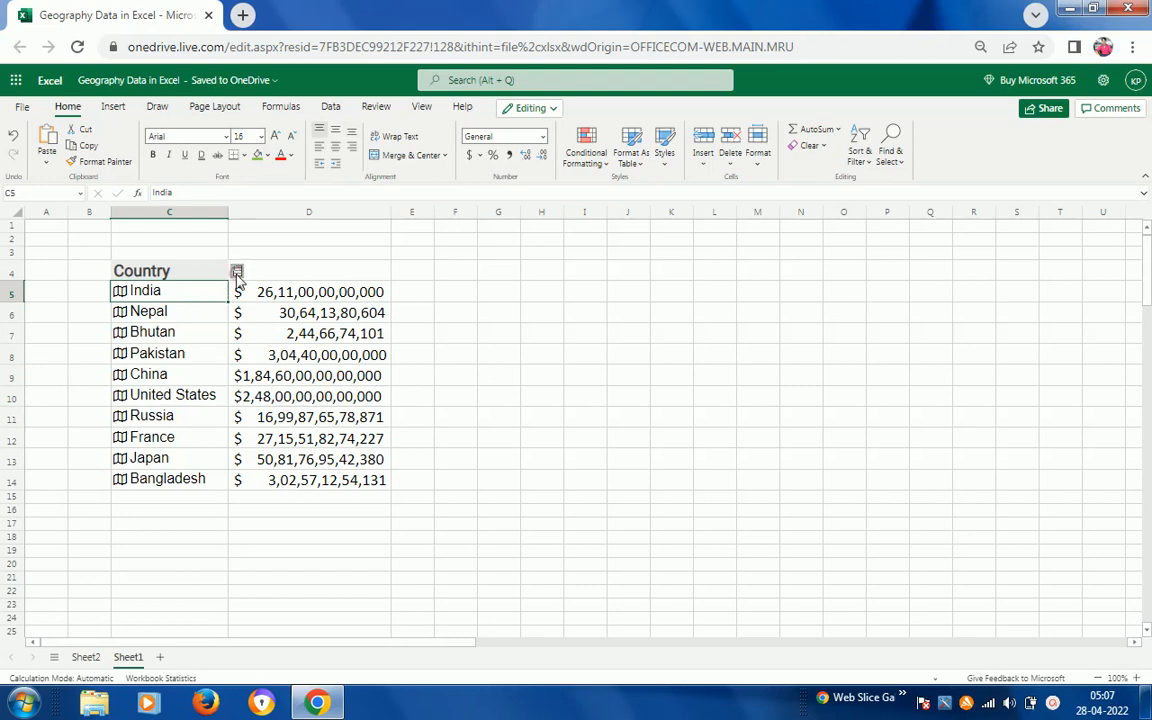
- Extract India's Largest city field into E5, autofit column E, and fill the formula down through Bangladesh's row 14
left_click(237, 273)
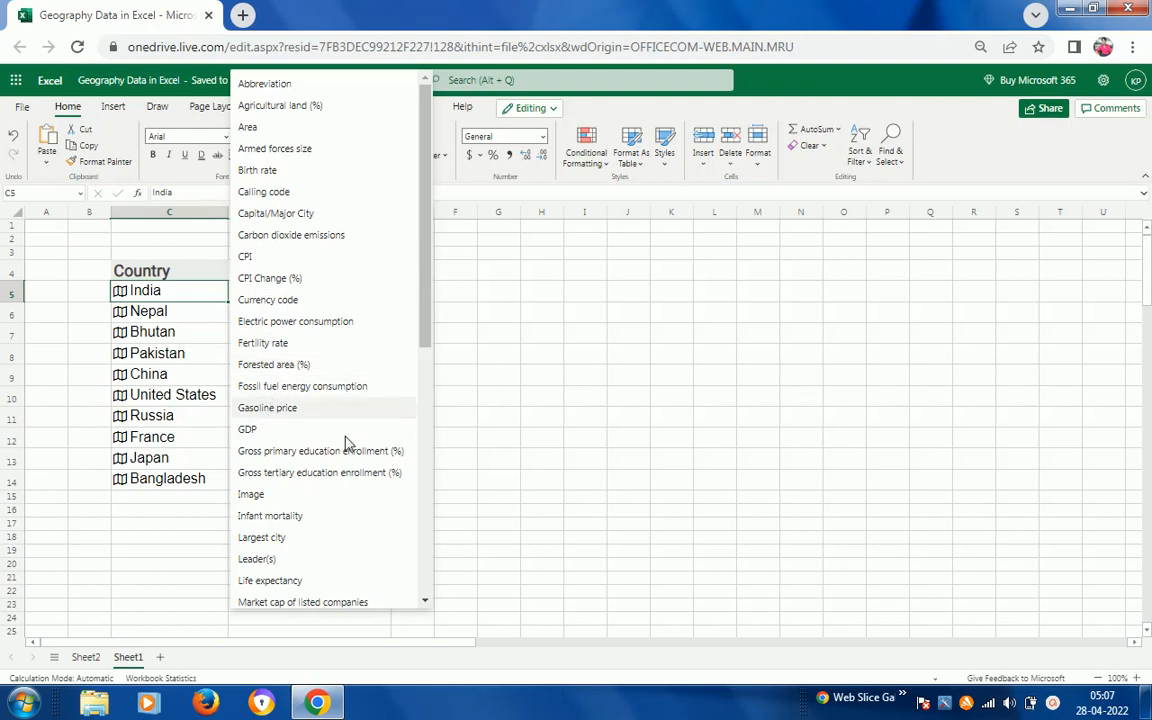
left_click(262, 537)
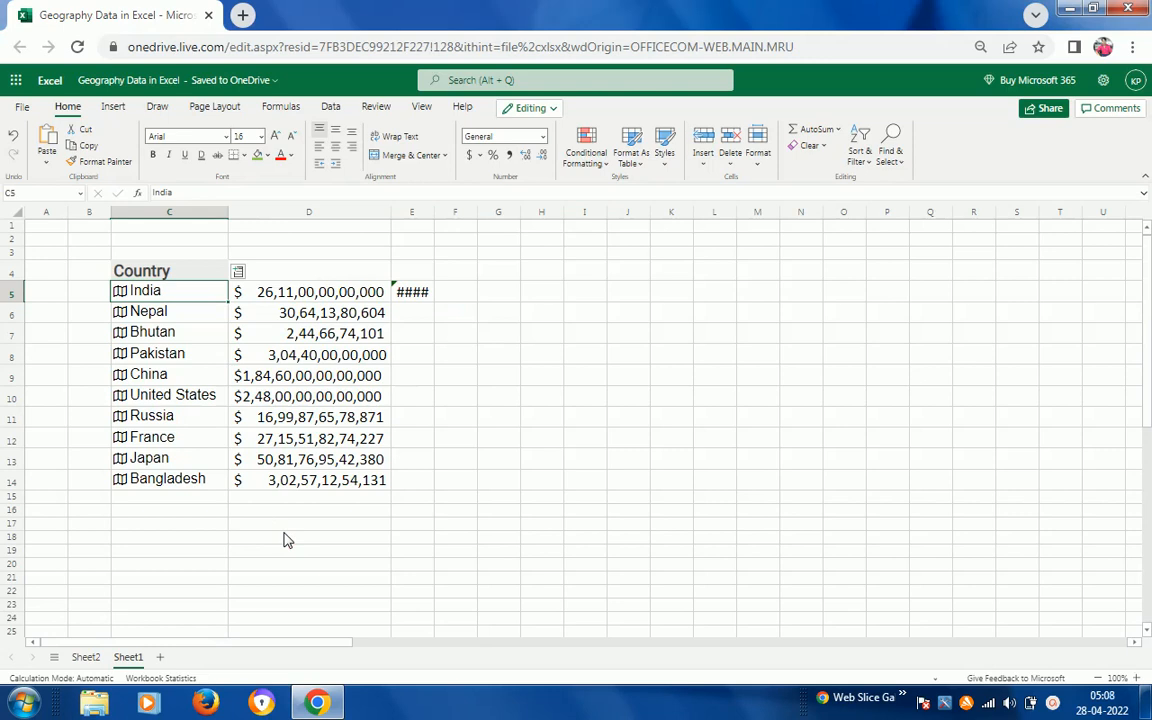
double_click(433, 212)
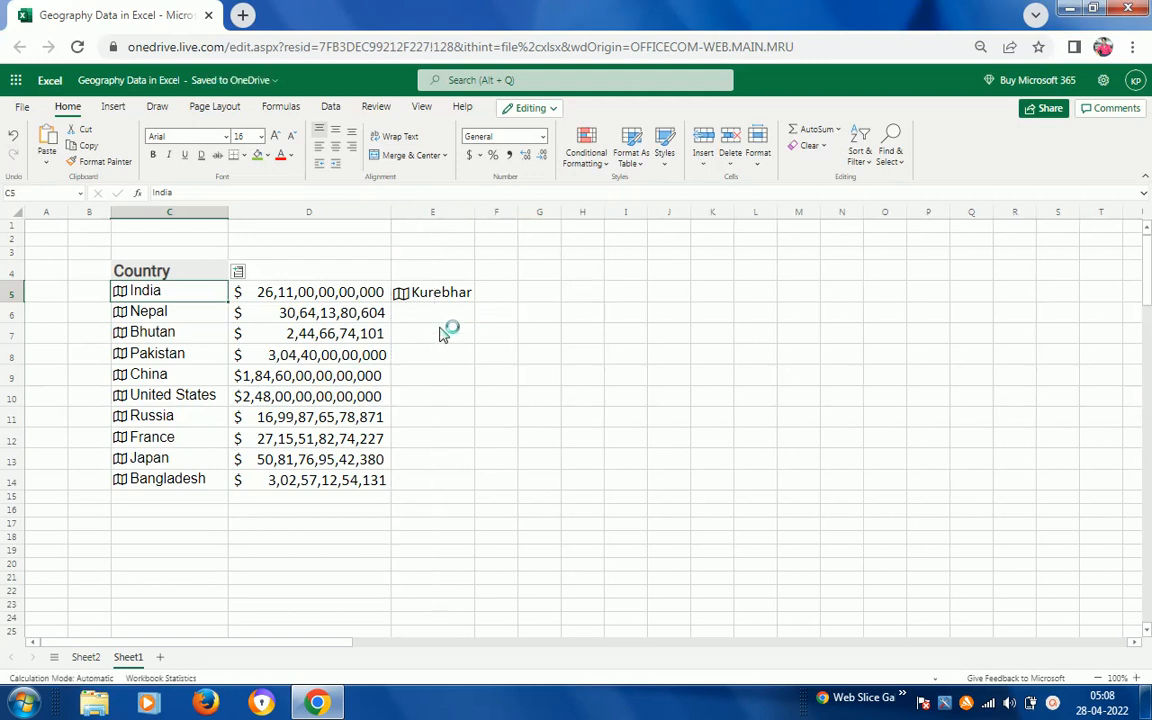
left_click(444, 314)
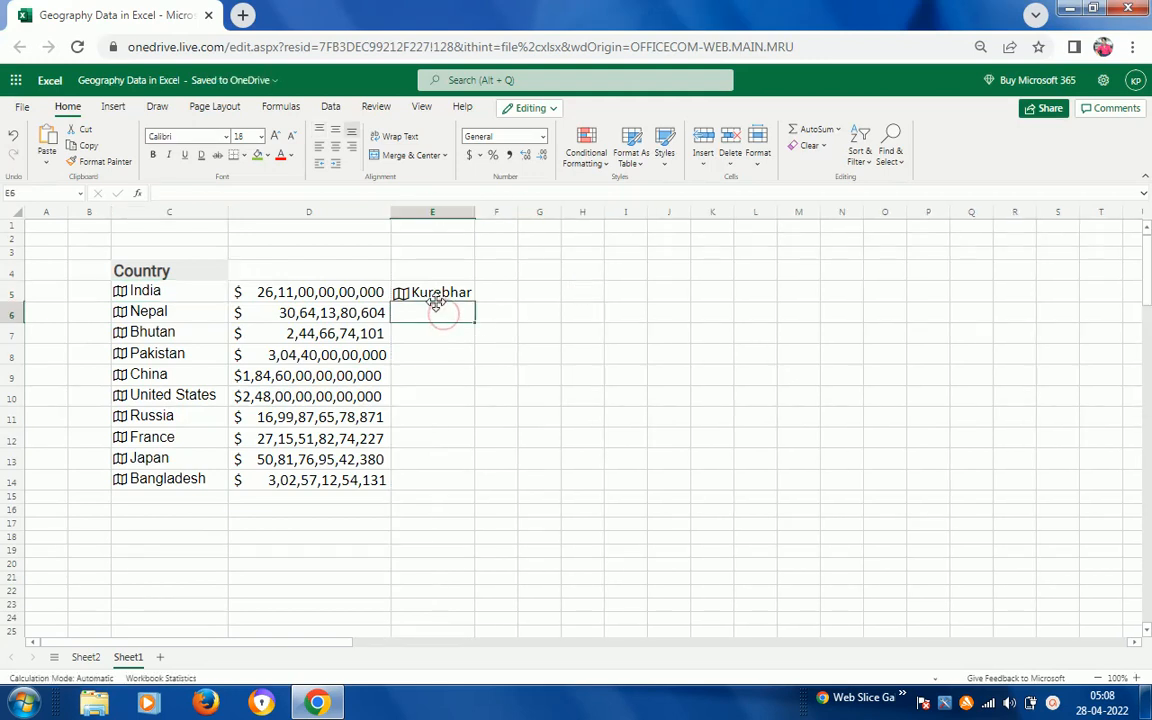
left_click(432, 292)
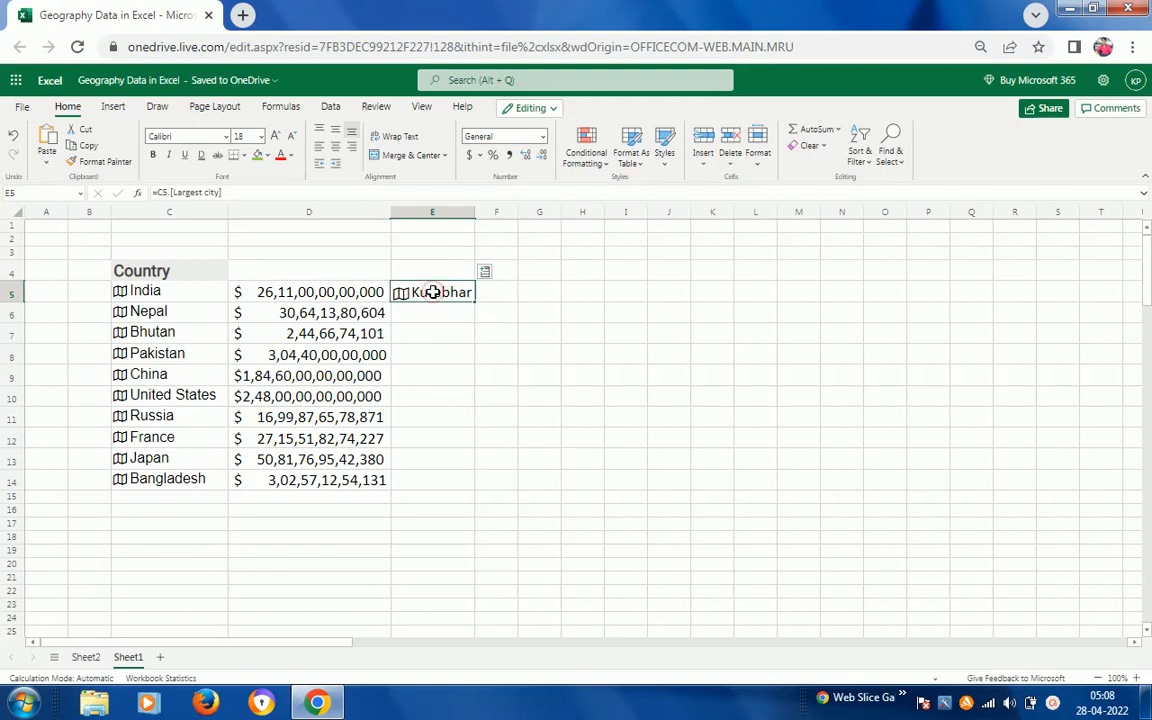
left_click_drag(476, 306, 461, 478)
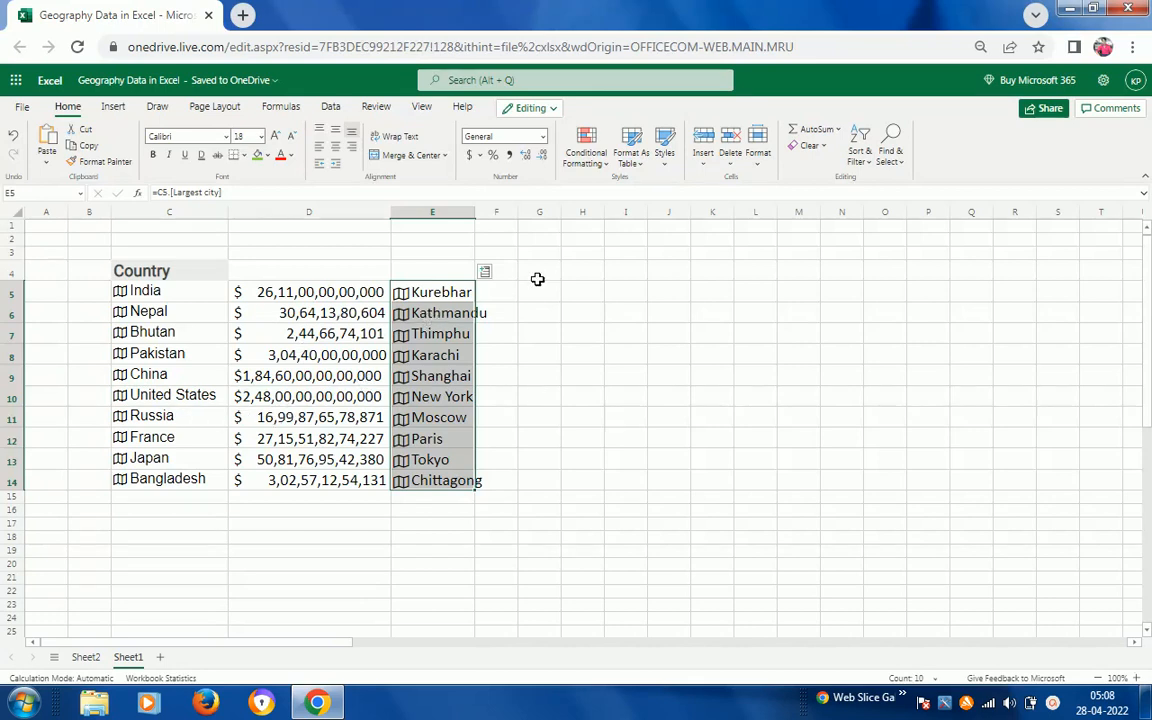
- Try to extract the Capital/Major City field from the largest-city cells E5:E14 into column F and widen that column
left_click(486, 272)
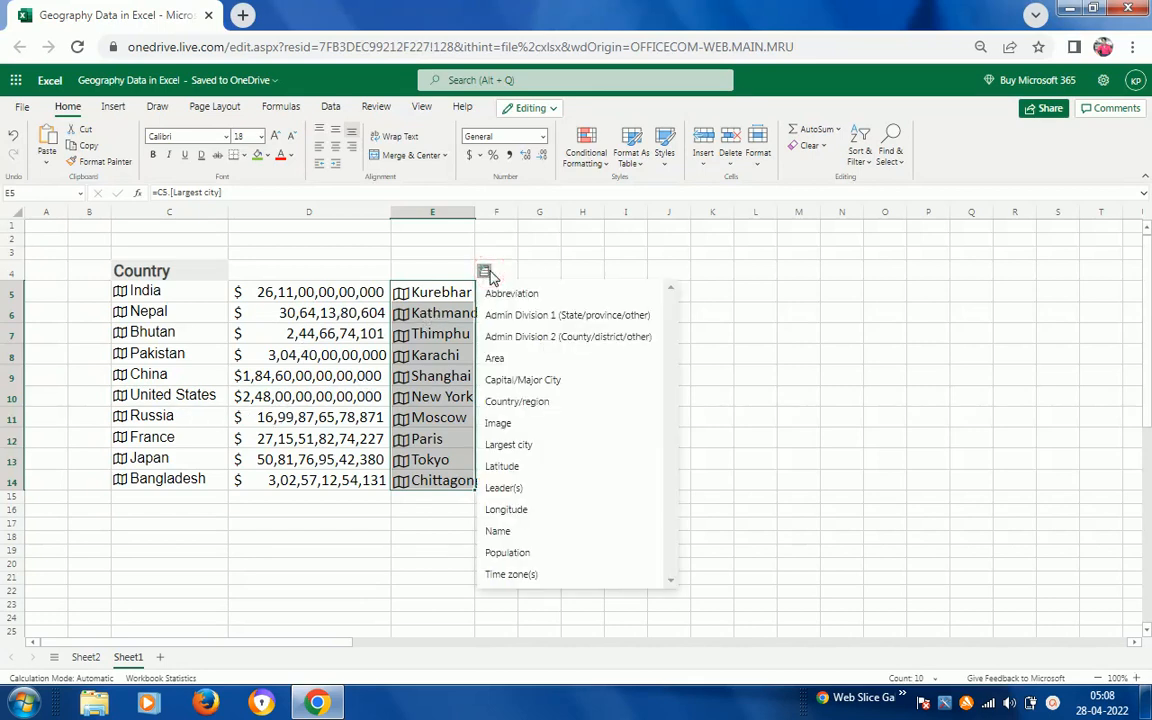
left_click(538, 384)
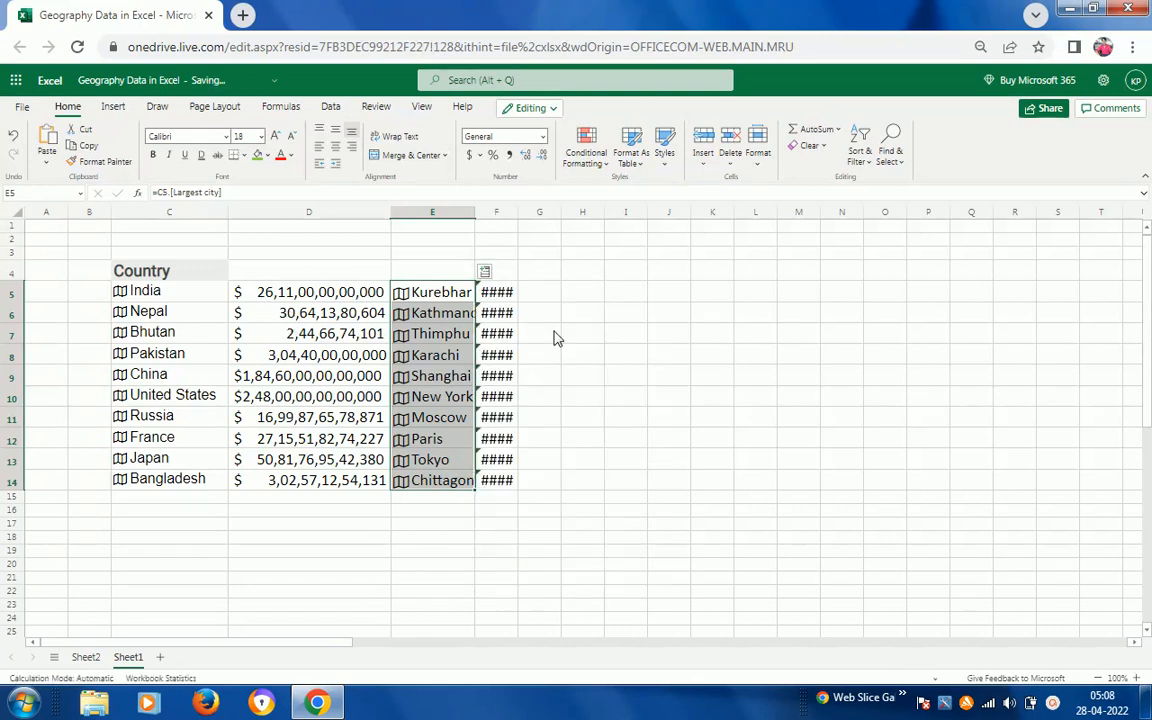
double_click(517, 210)
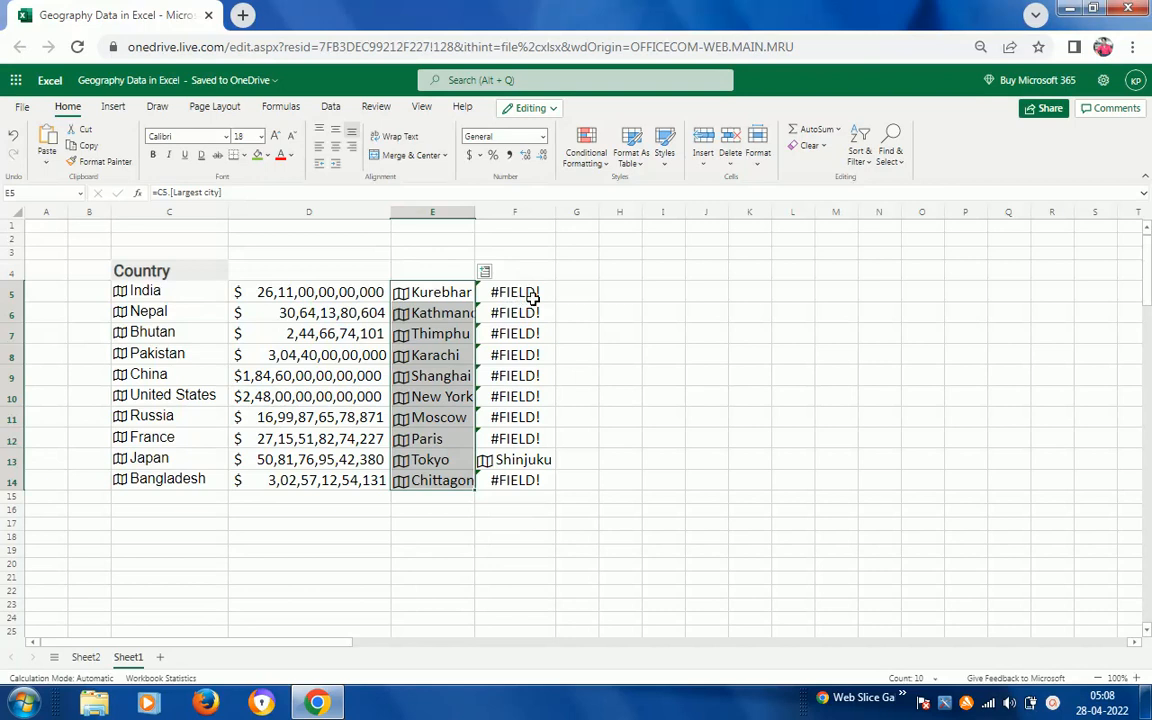
left_click(592, 355)
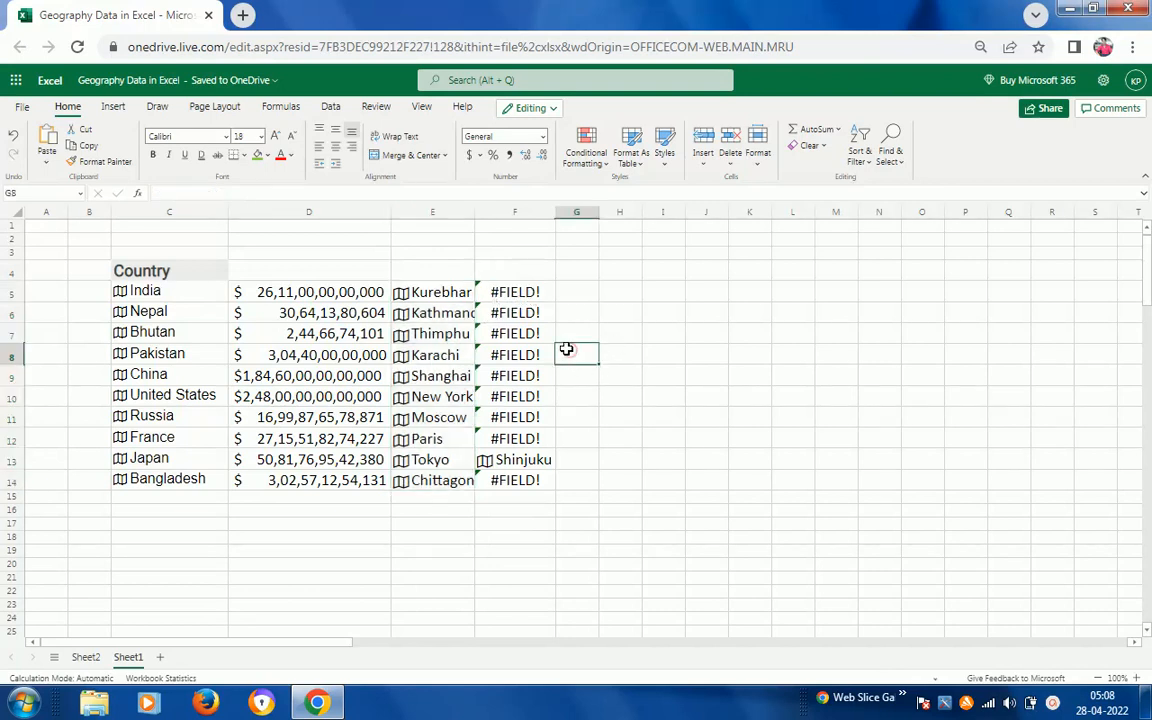
left_click_drag(553, 213, 564, 213)
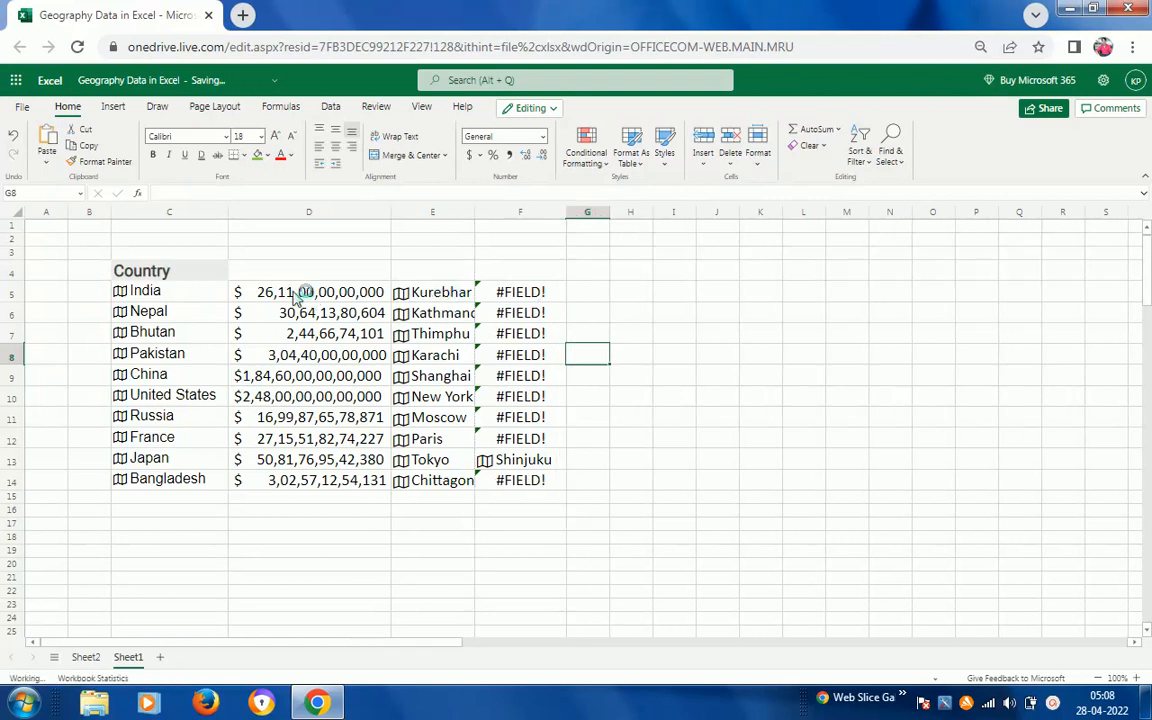
- Examine the Capital/Major City formulas in column F from India's row down to Bangladesh's row
left_click(425, 297)
key("Right")
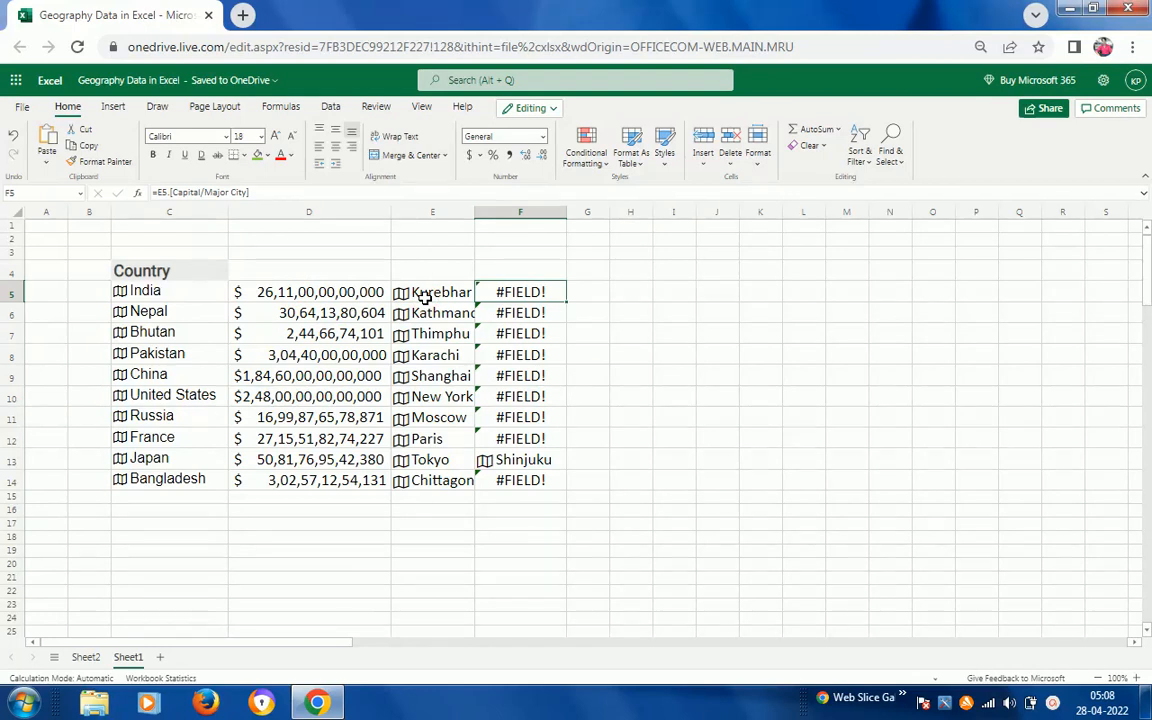
key("Down")
key("Down")
key("Down")
key("Down")
key("Down")
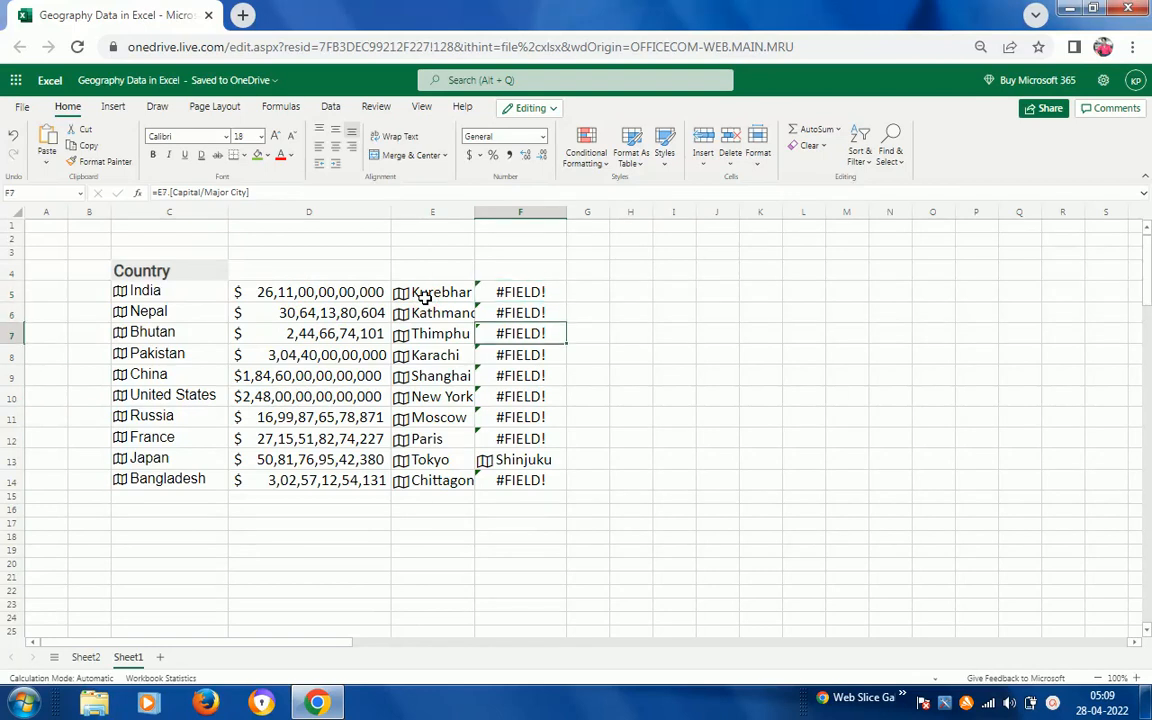
key("Down")
key("Down")
key("Down")
key("Down")
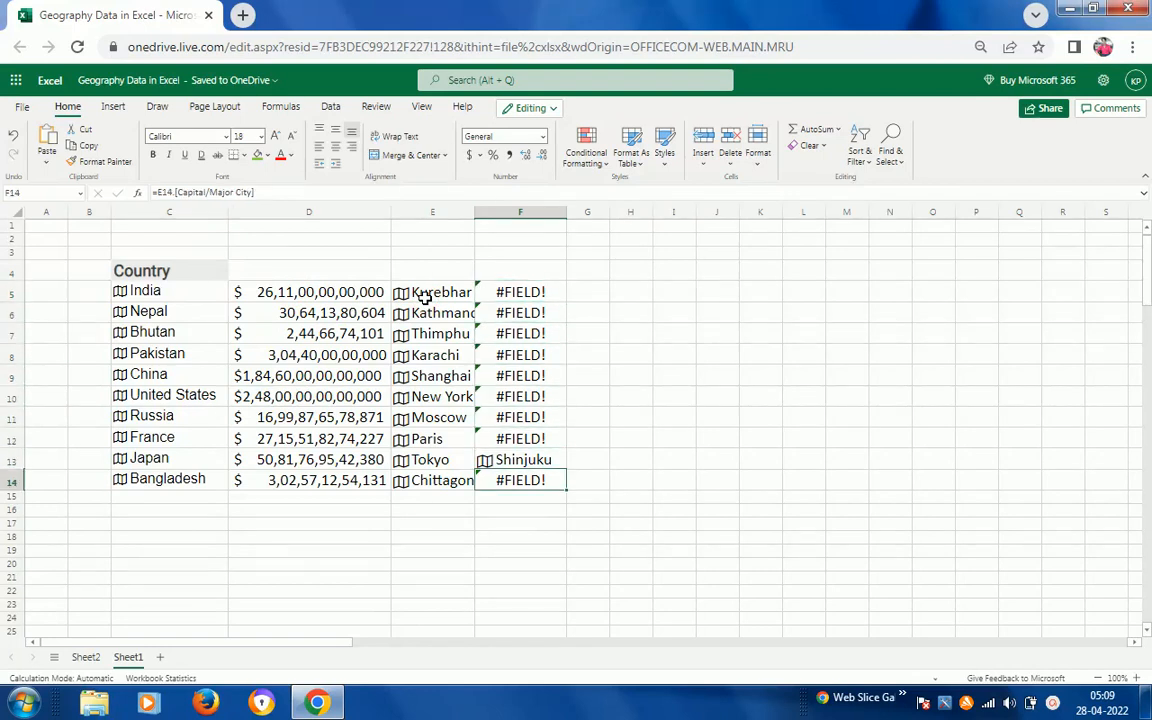
- Clear the Capital/Major City results derived from the largest cities in F5:F14
key("Up")
key("Up")
key("Up")
key("Up")
key("Up")
key("Up")
key("Up")
key("Up")
key("Up")
key("Down")
key("ctrl+shift+Down")
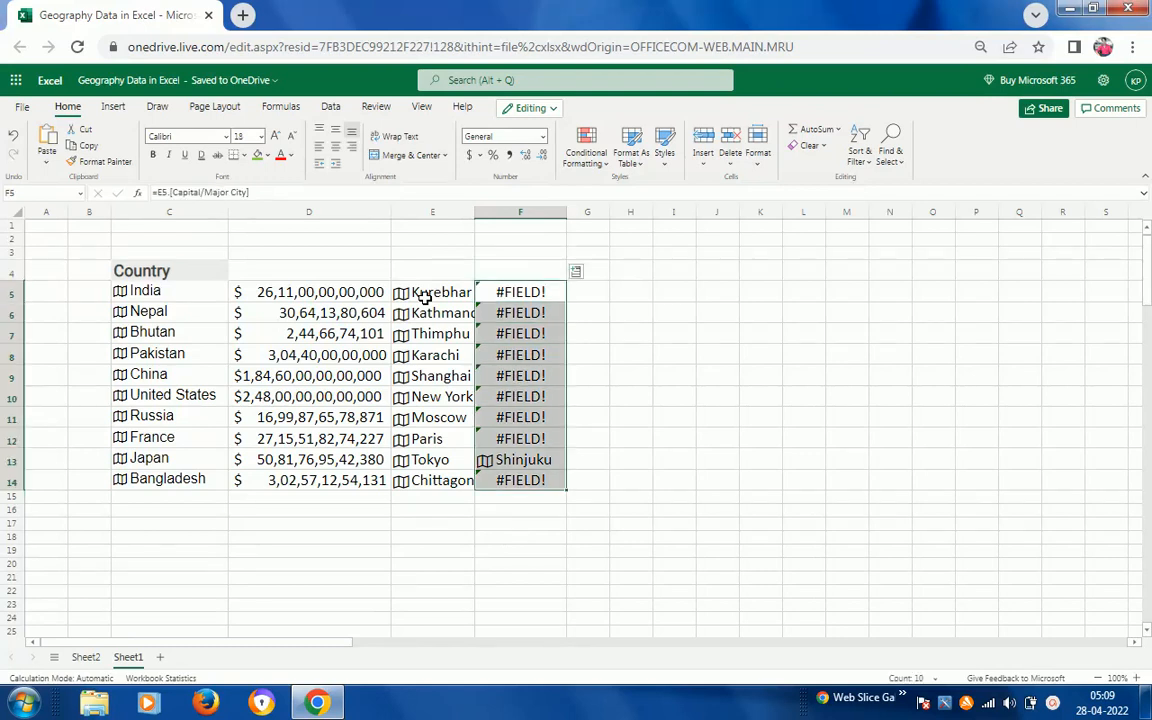
key("Delete")
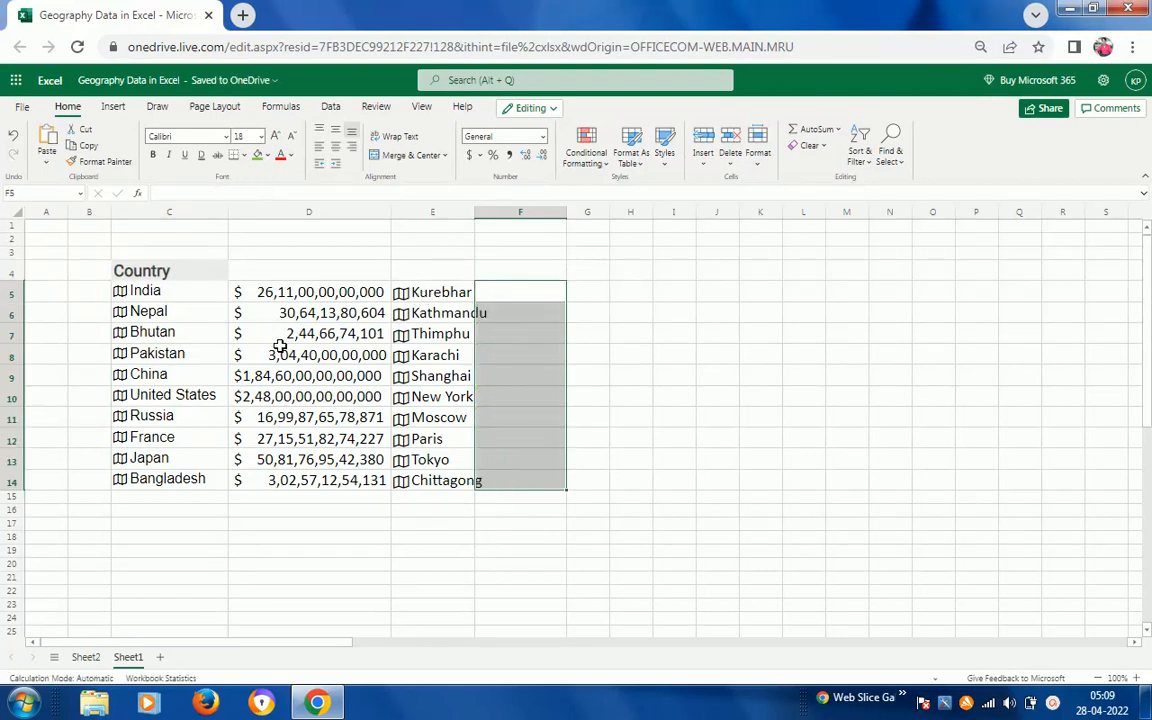
- Extract the Capital/Major City field from the India cell C5 into F5
left_click(208, 293)
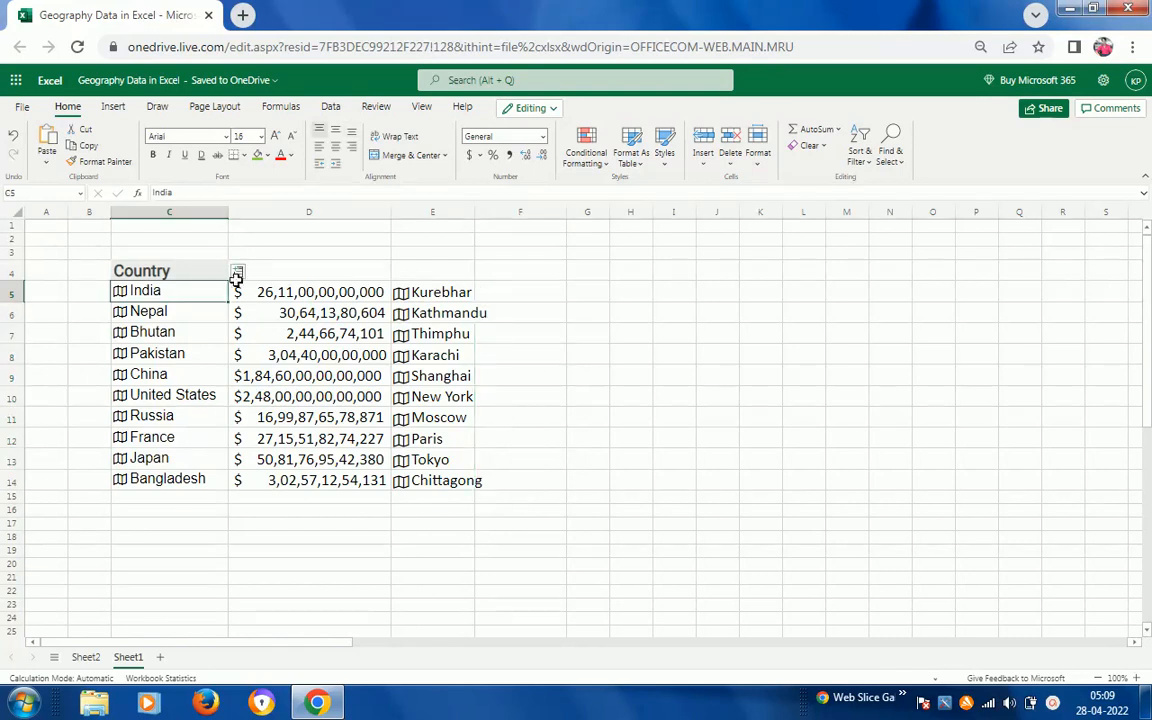
left_click(237, 272)
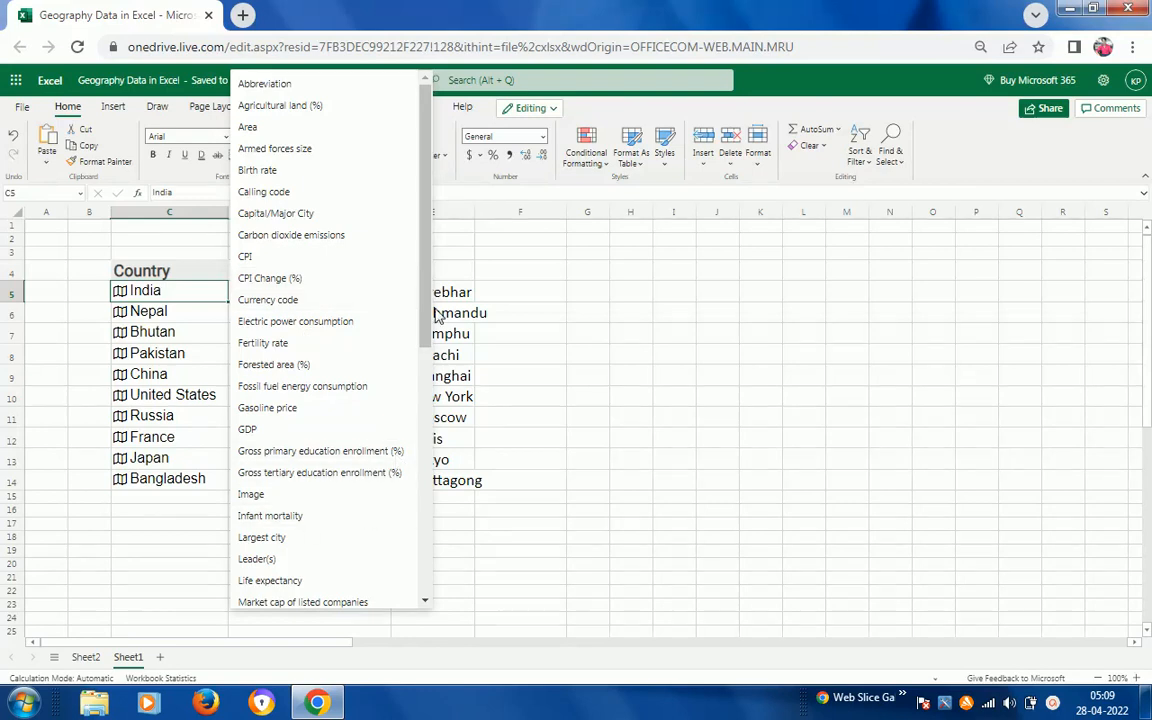
left_click_drag(425, 313, 425, 338)
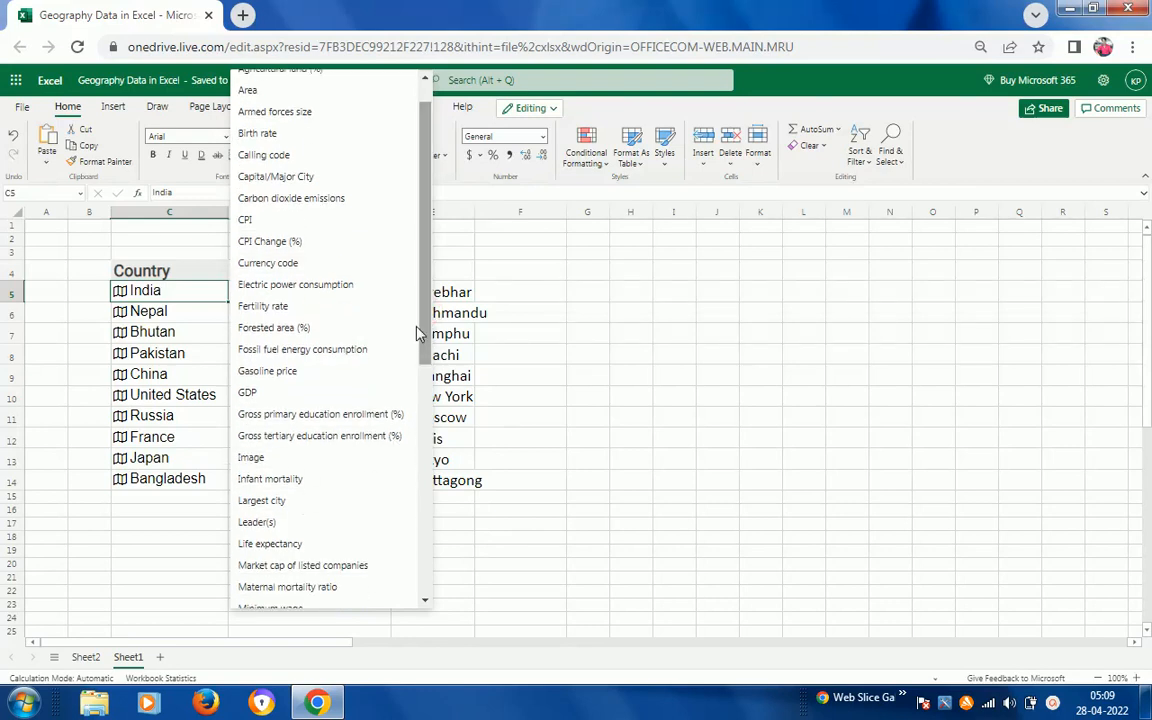
left_click(287, 180)
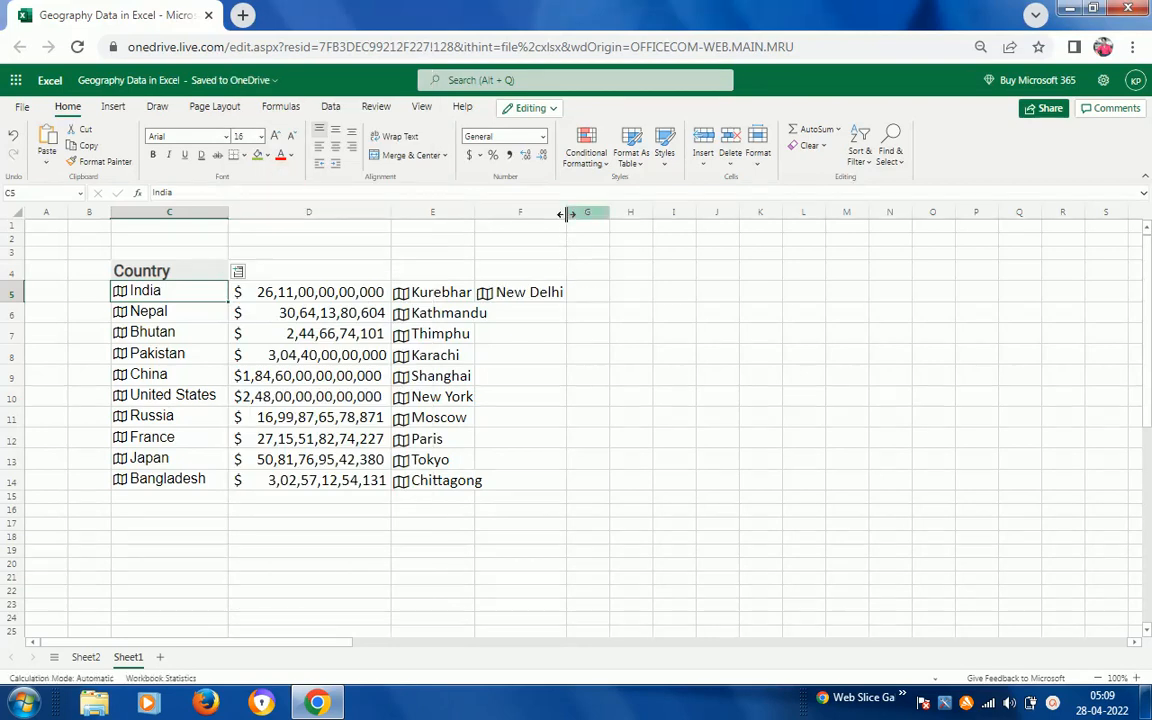
- Copy India's capital formula in F5 down to F14 for all countries and widen column F to fit the city names
left_click(532, 293)
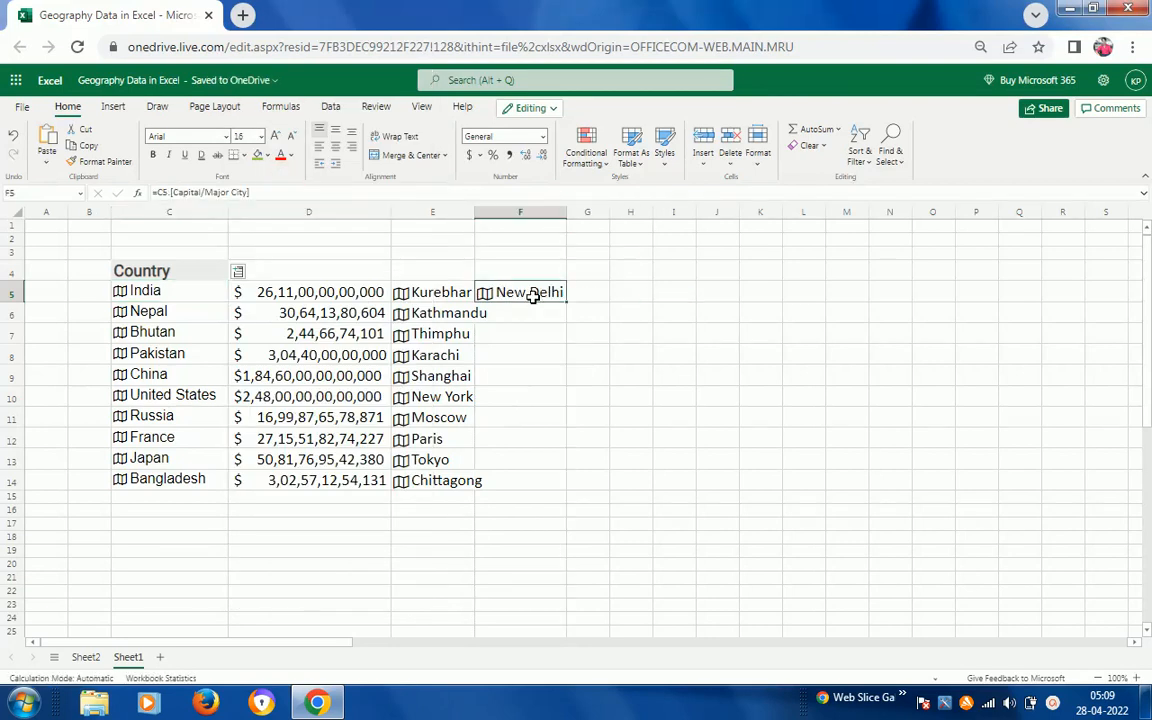
key("ctrl+c")
key("shift+Down")
key("shift+Down")
key("shift+Down")
key("shift+Down")
key("shift+Down")
key("shift+Down")
key("shift+Down")
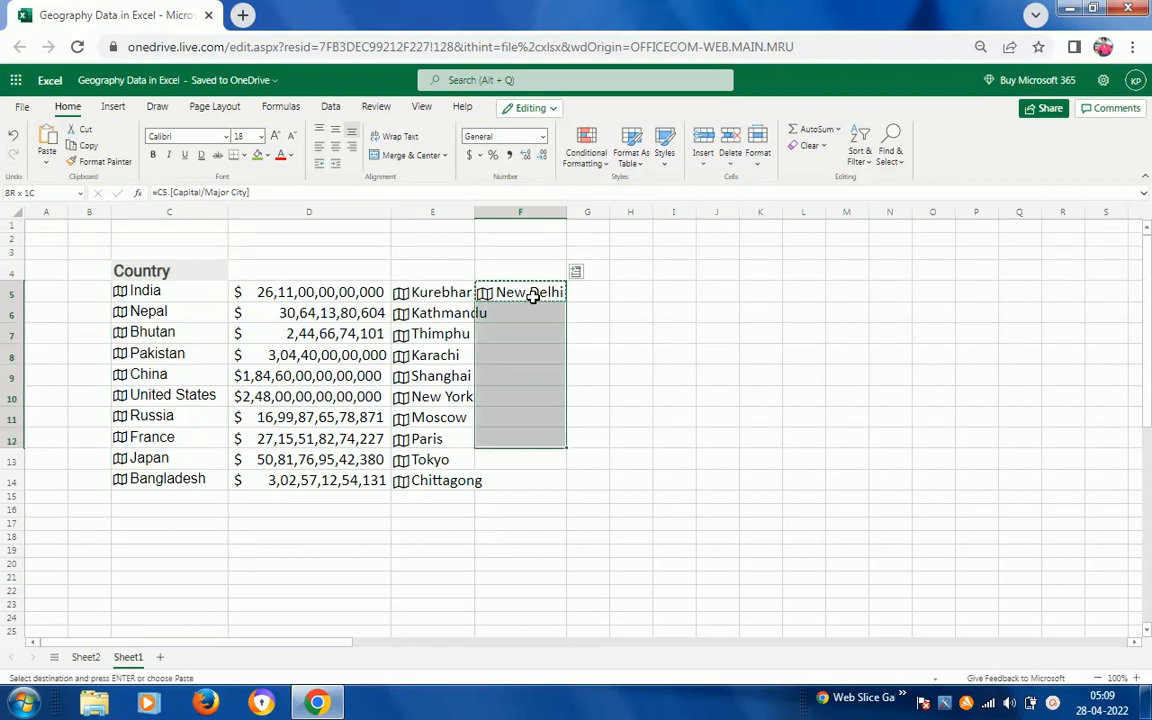
key("shift+Down")
key("shift+Down")
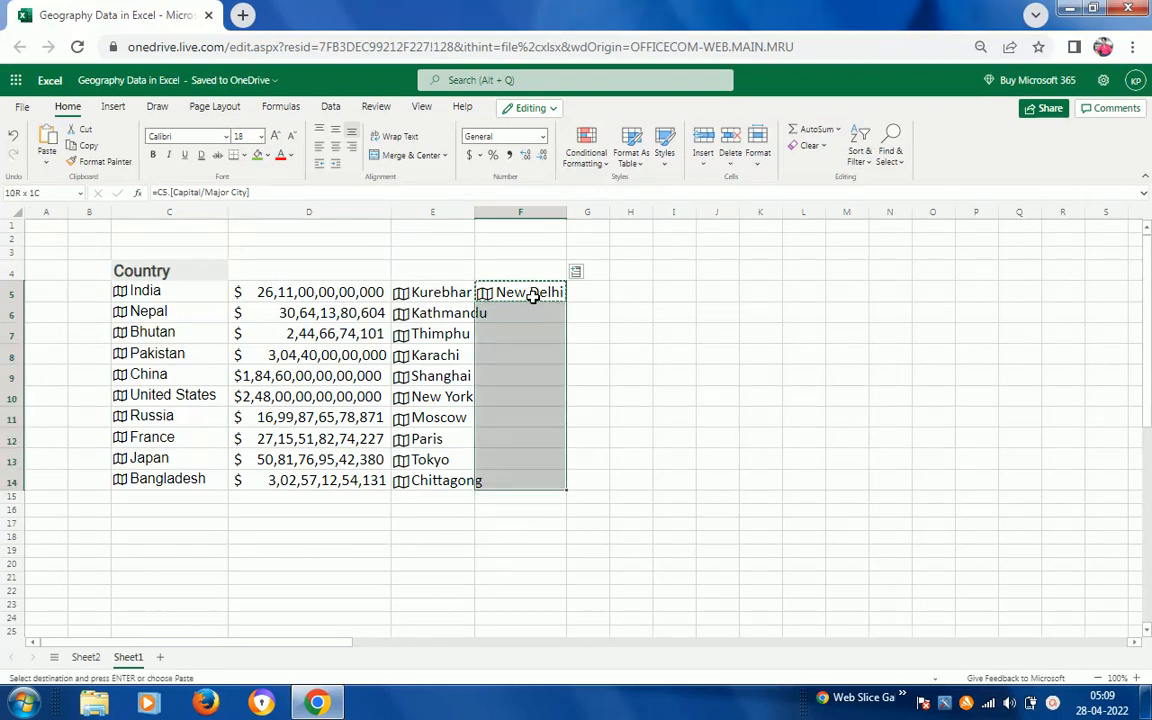
key("ctrl+v")
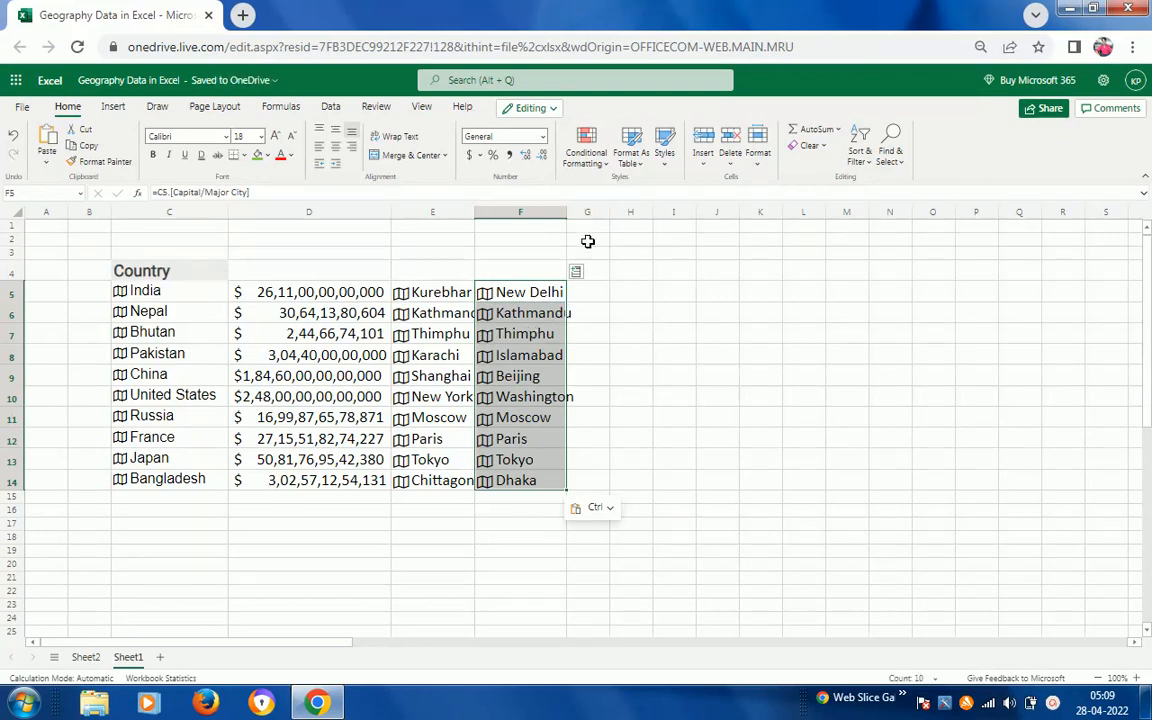
left_click_drag(567, 211, 592, 211)
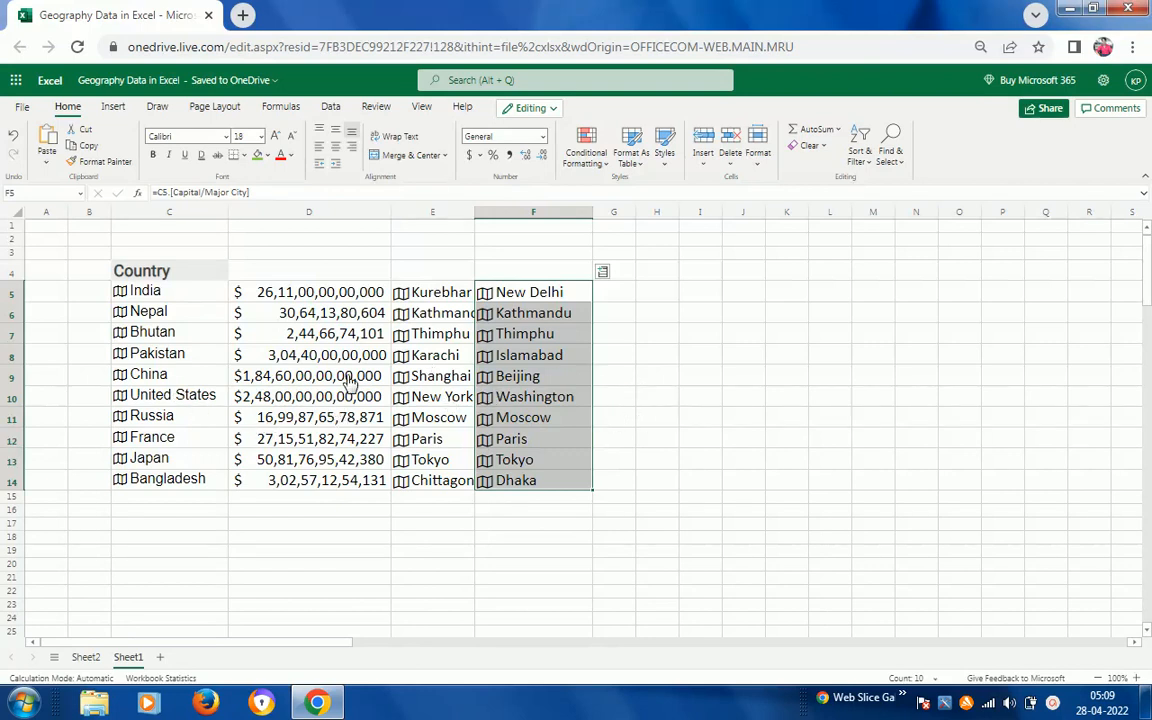
- Extract the Households field for the capital cities F5:F14 into column G and widen that column
left_click(604, 273)
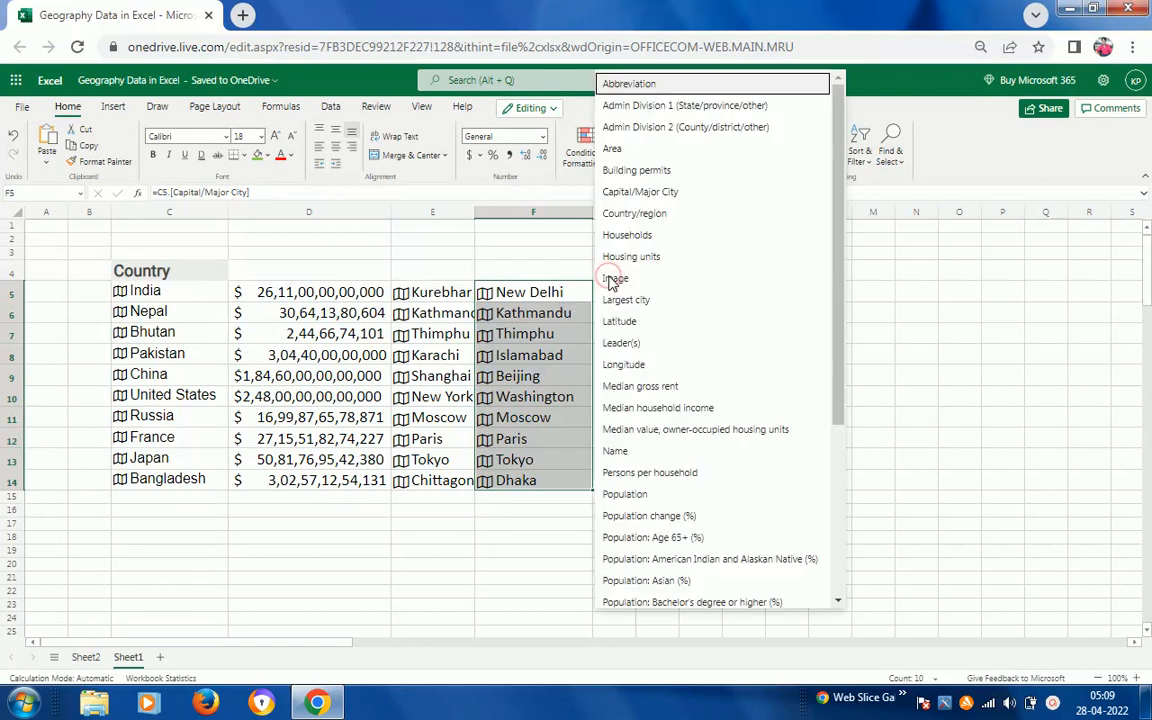
left_click(638, 235)
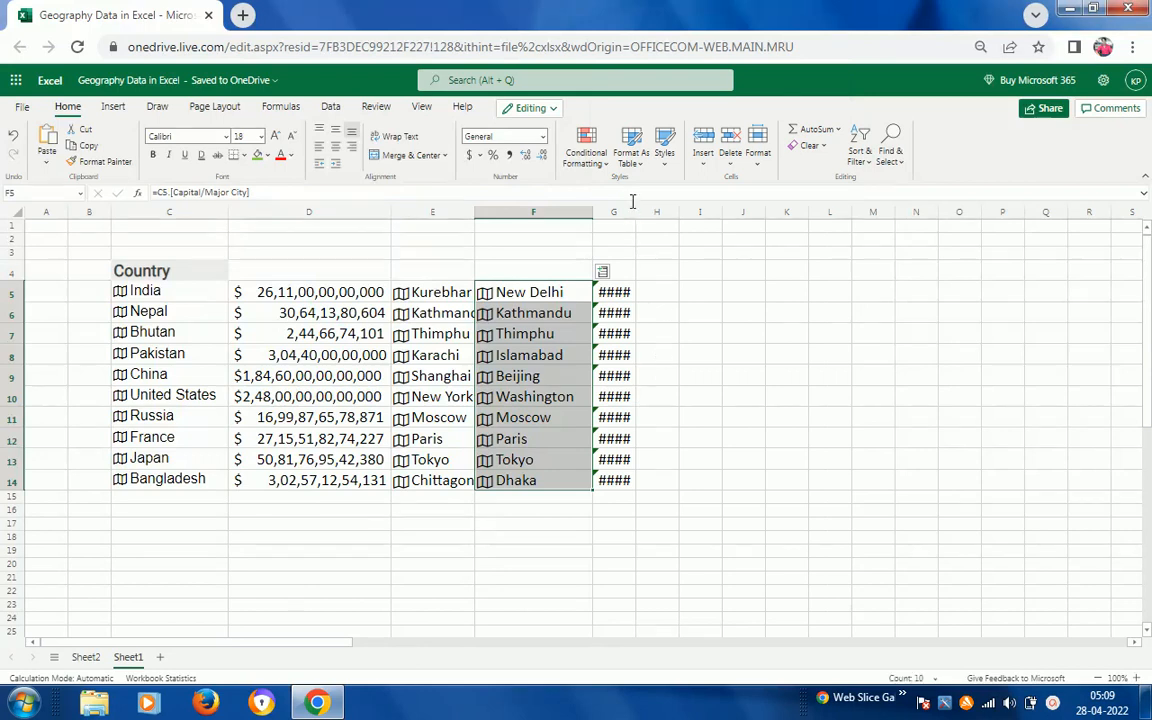
left_click_drag(634, 211, 679, 211)
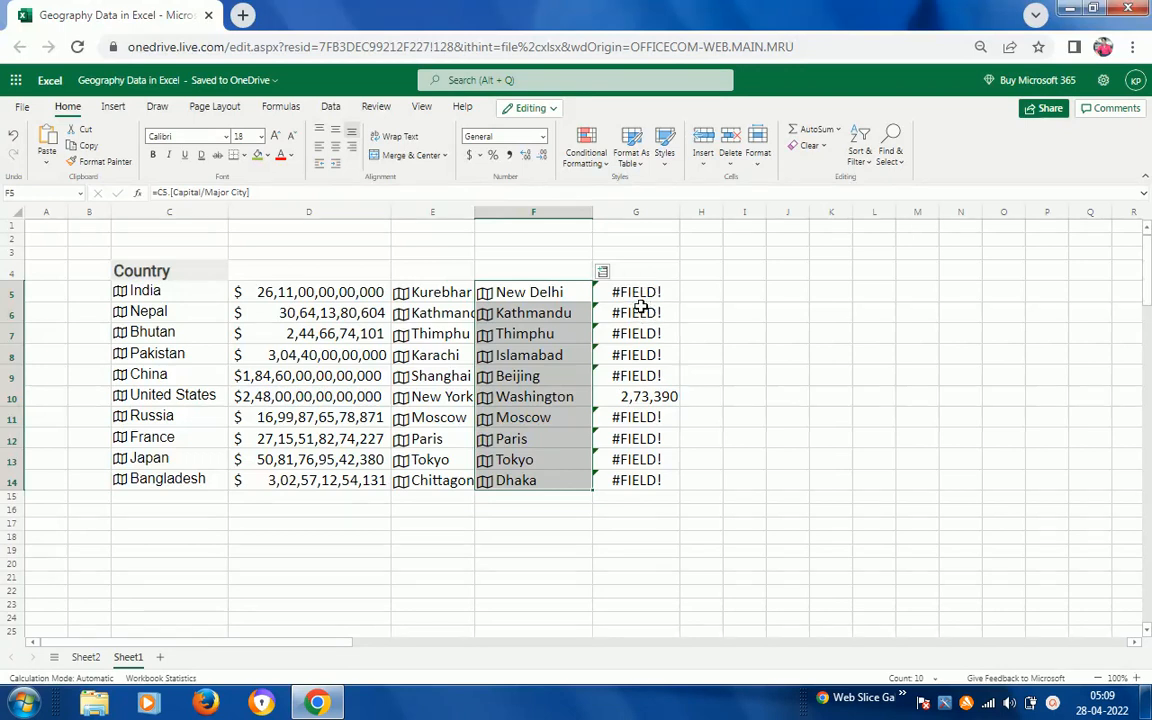
- Extract the Leader(s) field for the capital cities into column H and widen that column
left_click(602, 272)
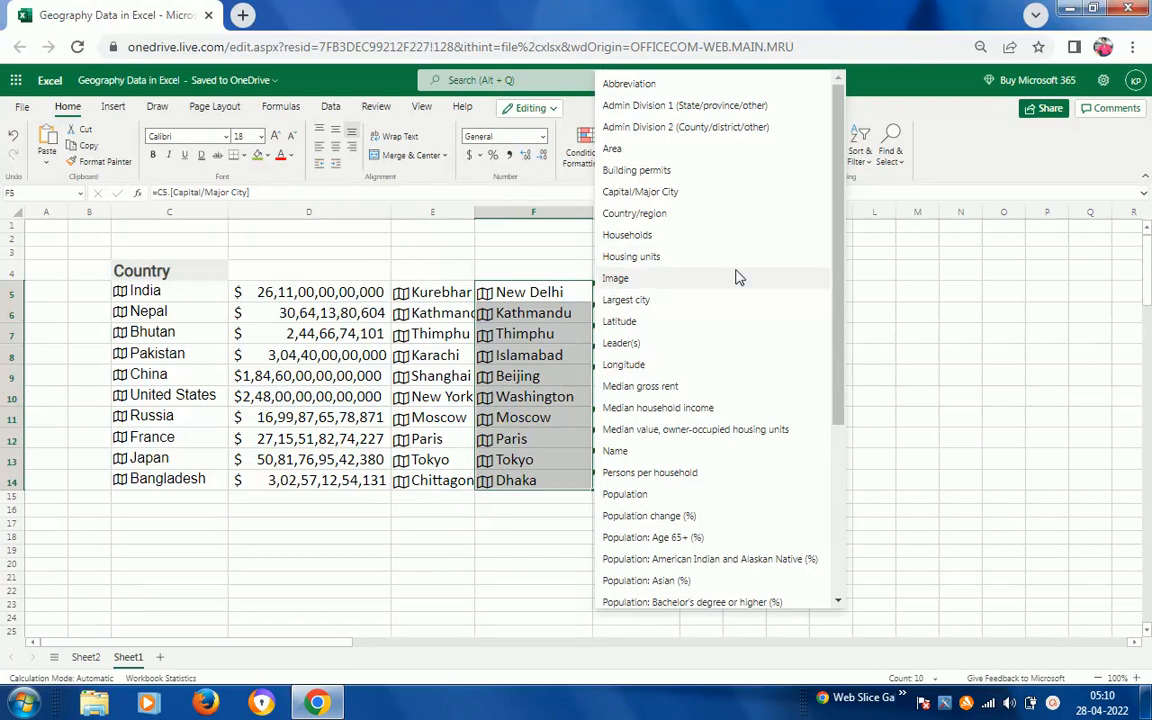
left_click(628, 341)
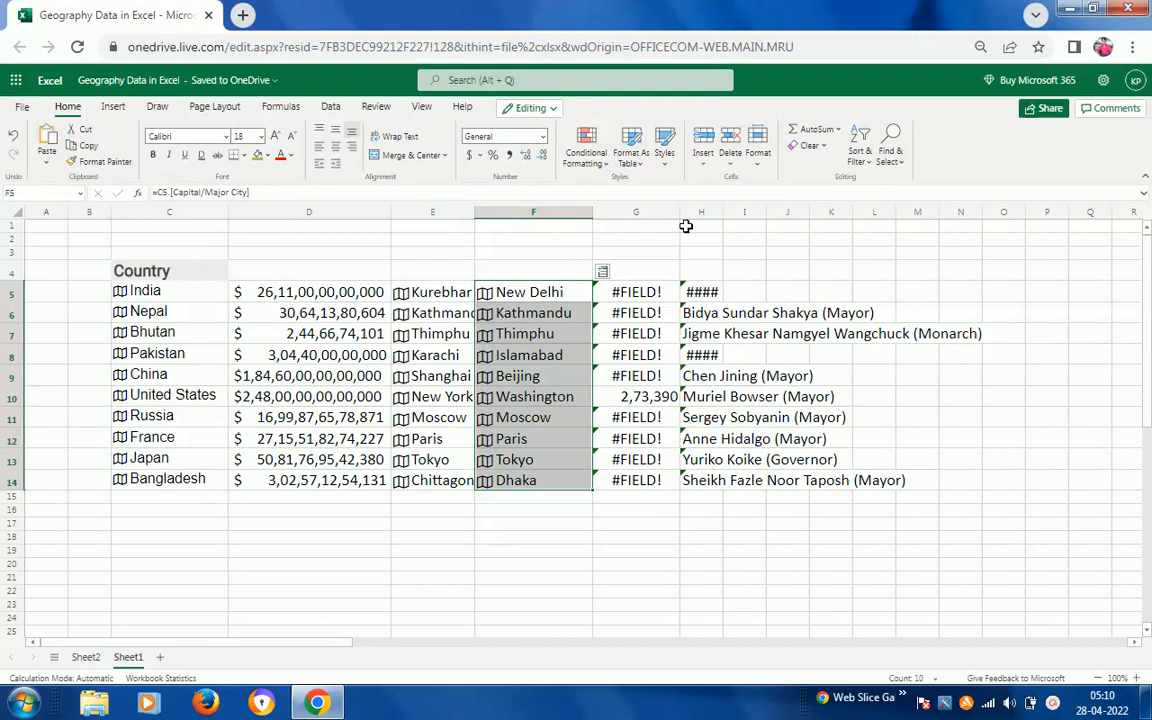
left_click_drag(723, 212, 766, 211)
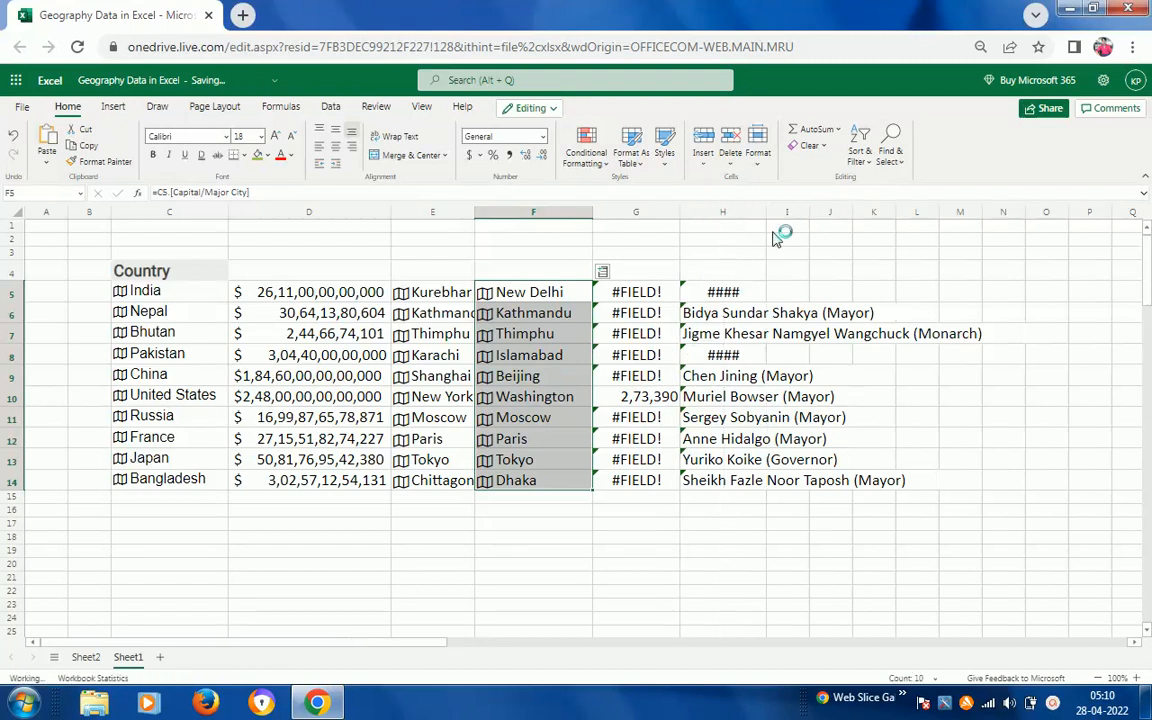
left_click_drag(768, 212, 790, 212)
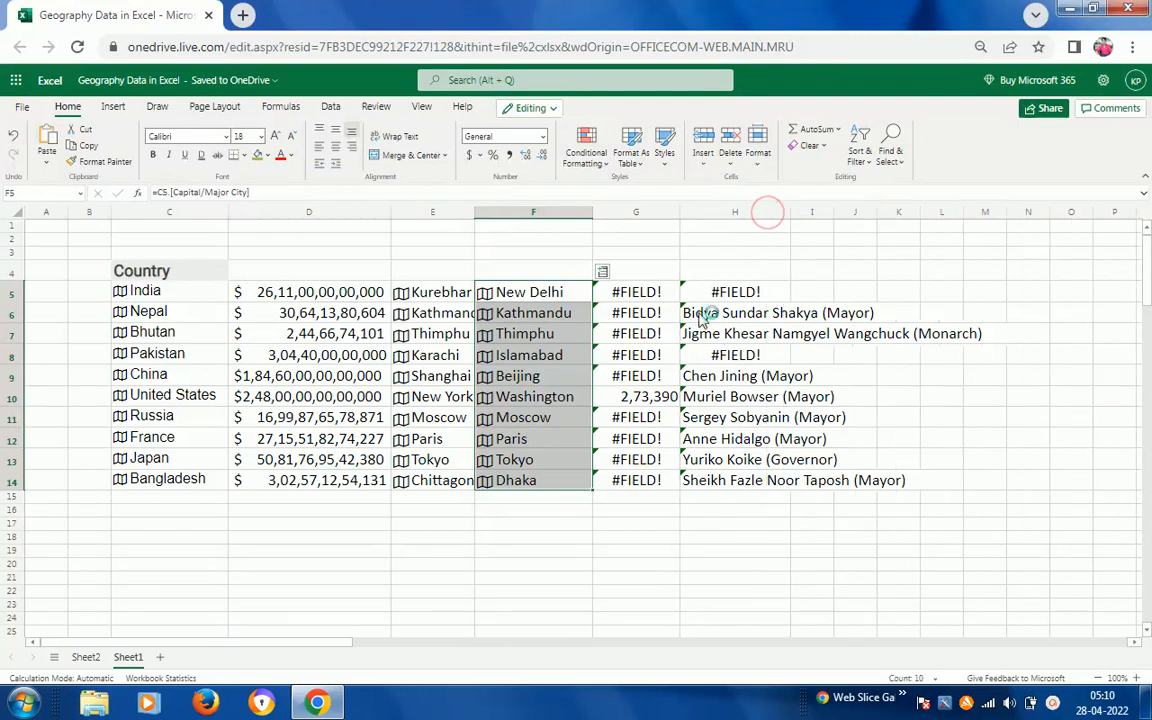
left_click(729, 311)
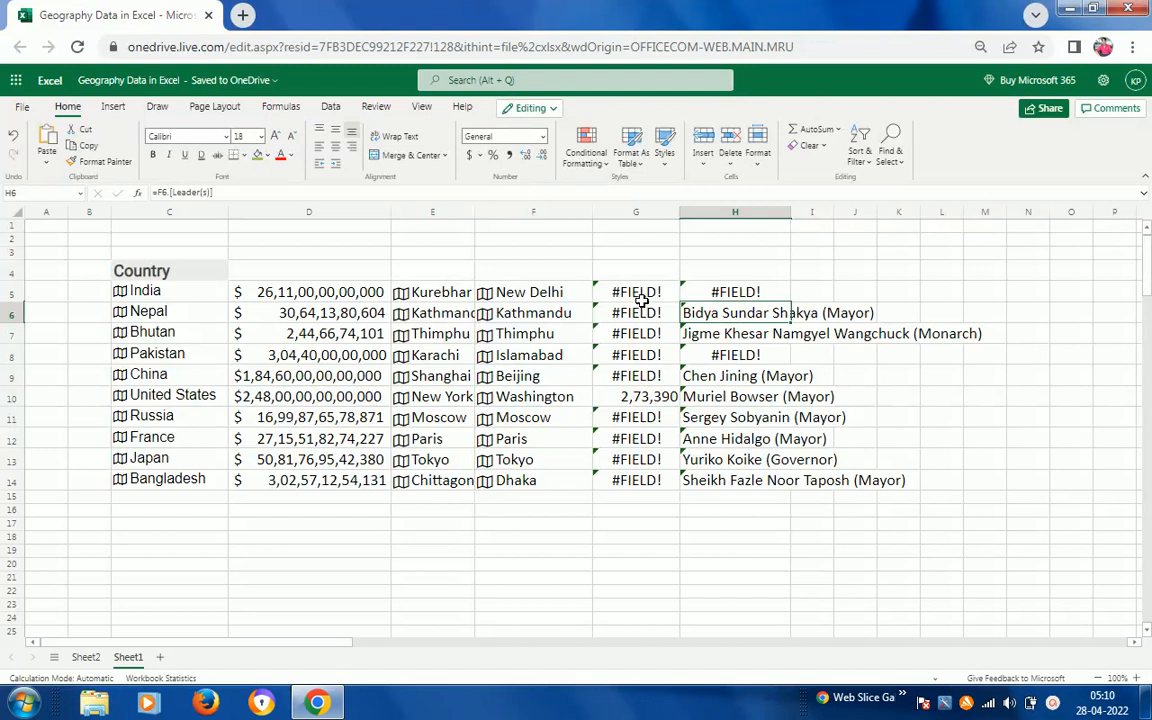
- Clear the Households and Leader(s) results in G5:H14
left_click(641, 300)
key("shift+Down")
key("shift+Down")
key("shift+Down")
key("shift+Down")
key("shift+Down")
key("shift+Down")
key("shift+Down")
key("shift+Down")
key("shift+Down")
key("shift+Right")
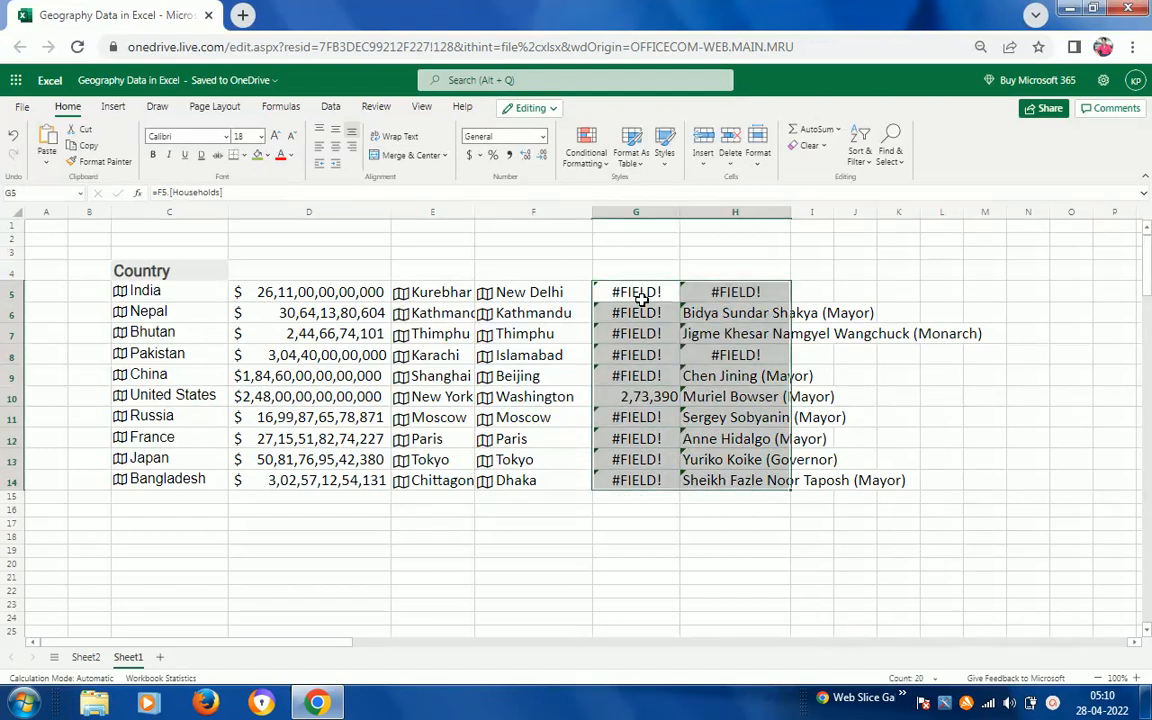
key("Delete")
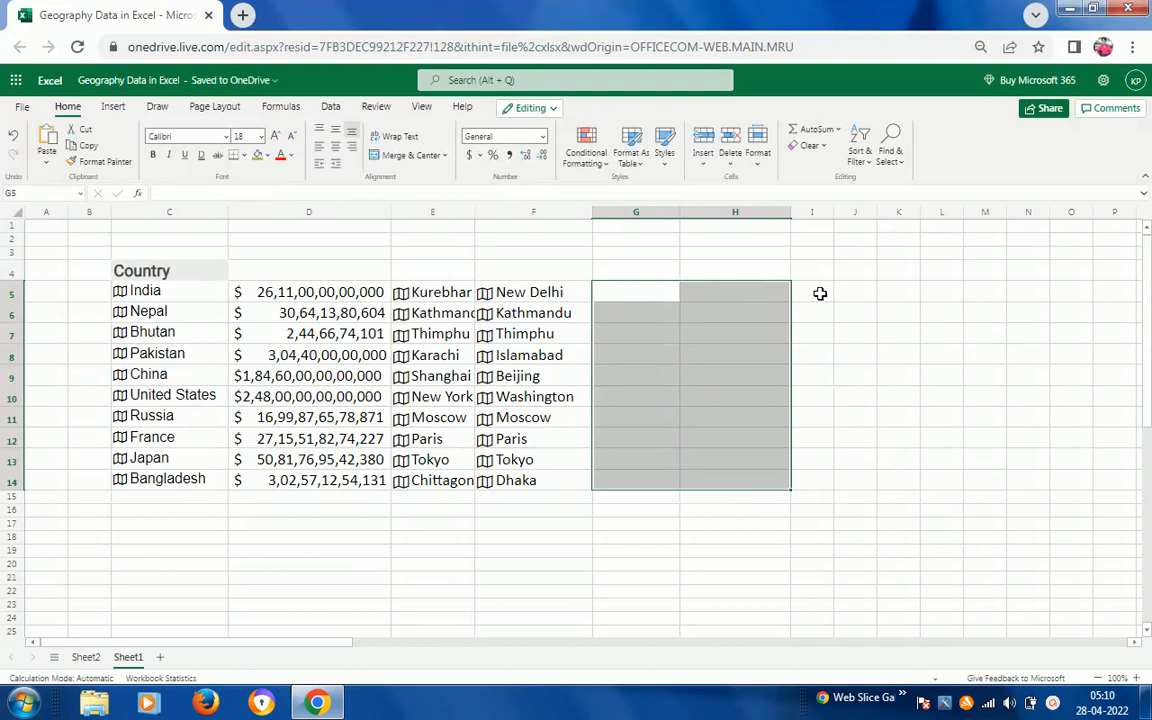
- Extract India's Leader(s) field from C5 into column G and widen the column to fit the names
left_click(819, 293)
left_click(661, 296)
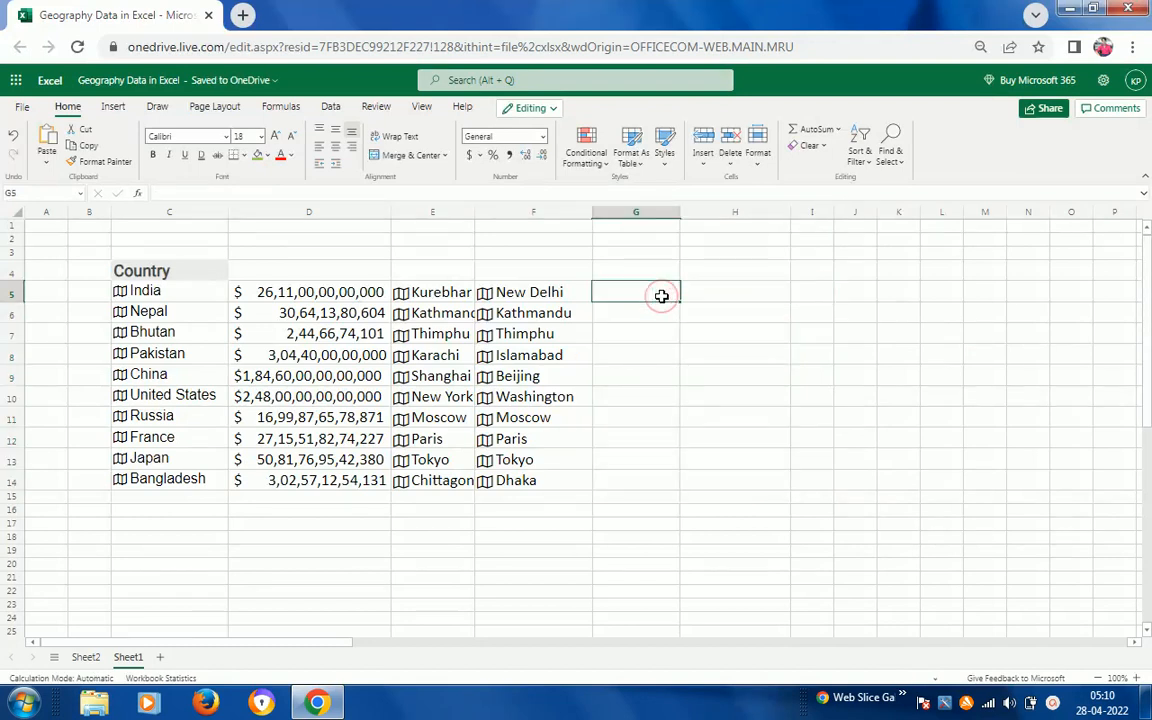
left_click(173, 295)
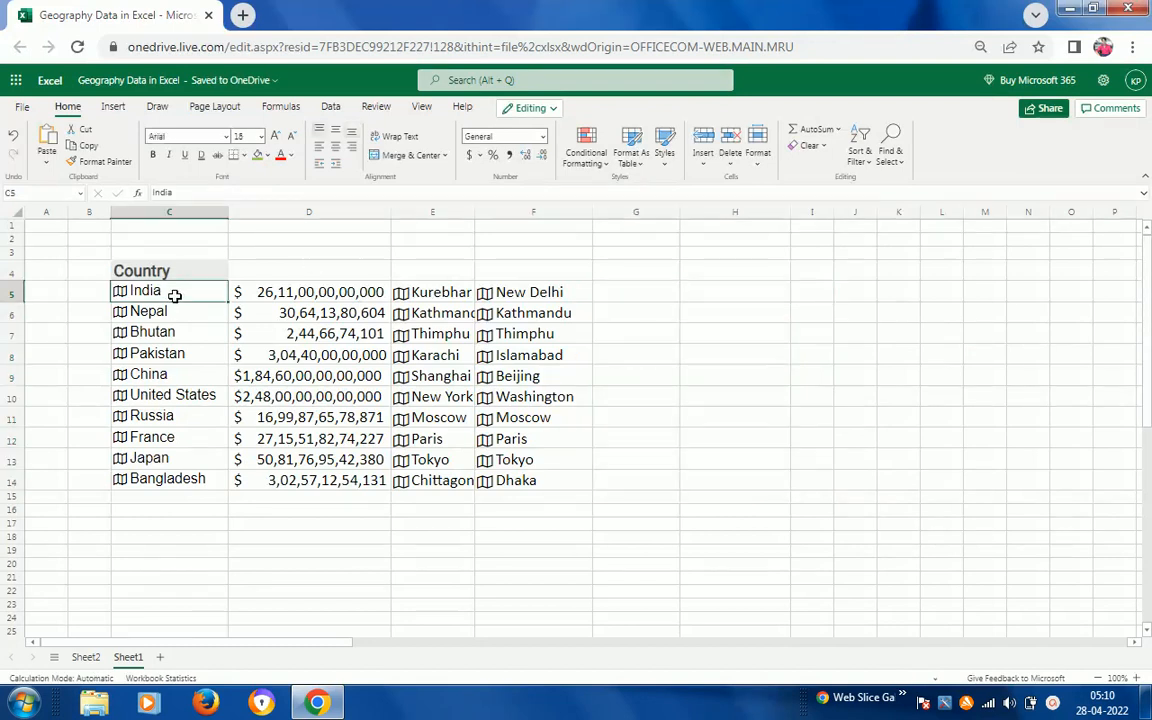
left_click(237, 273)
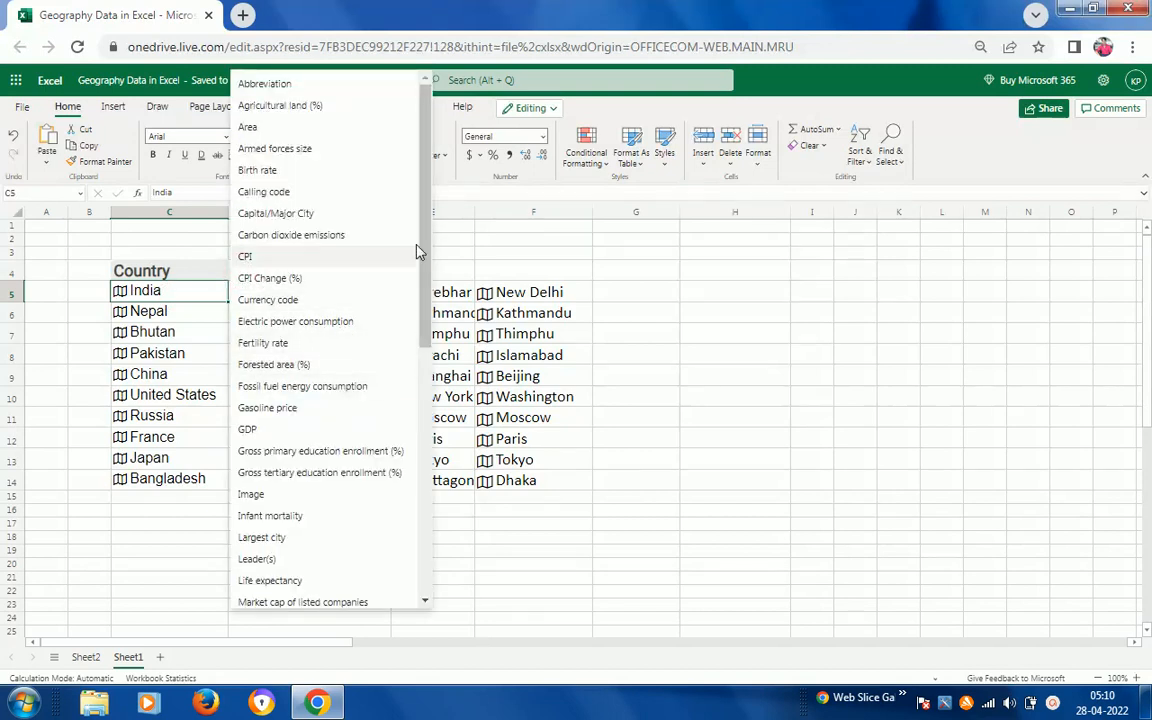
scroll(428, 285, "down", 2)
left_click_drag(428, 285, 428, 350)
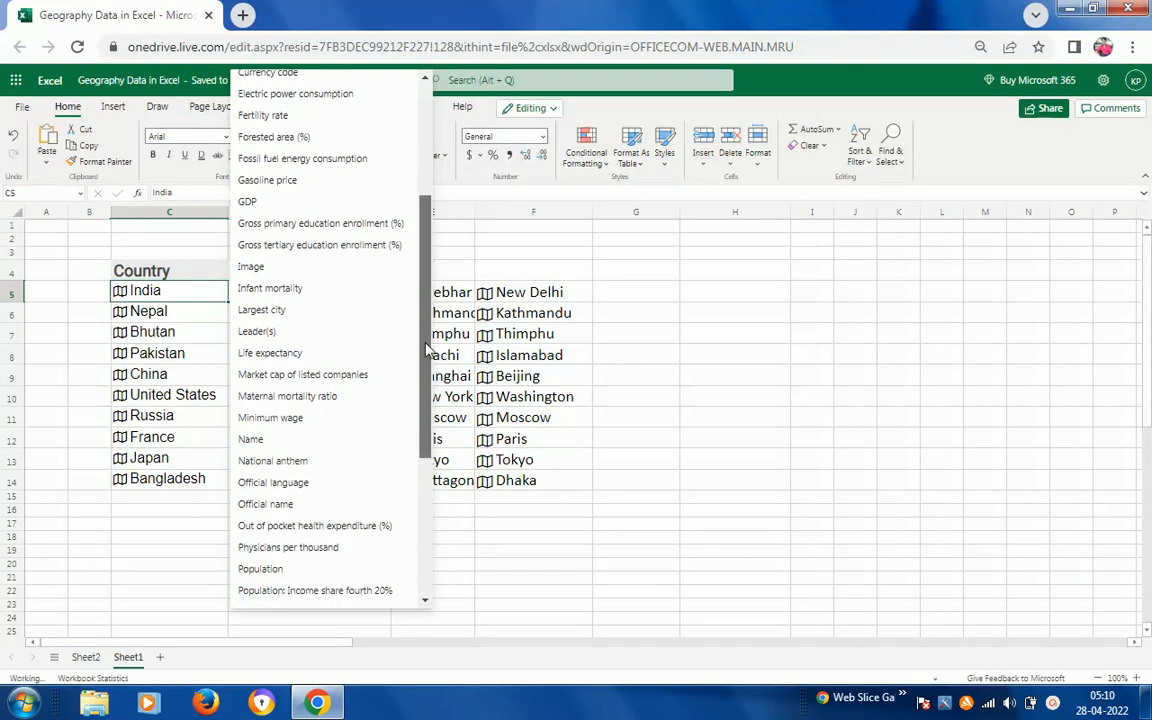
left_click(265, 328)
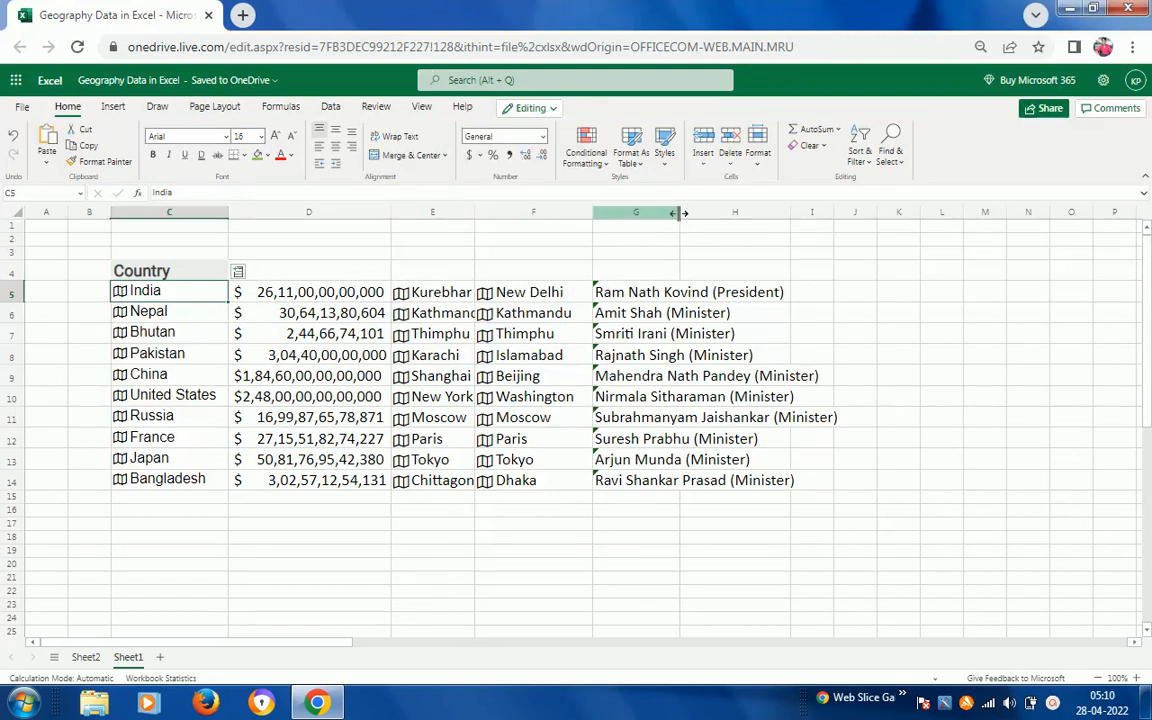
double_click(679, 213)
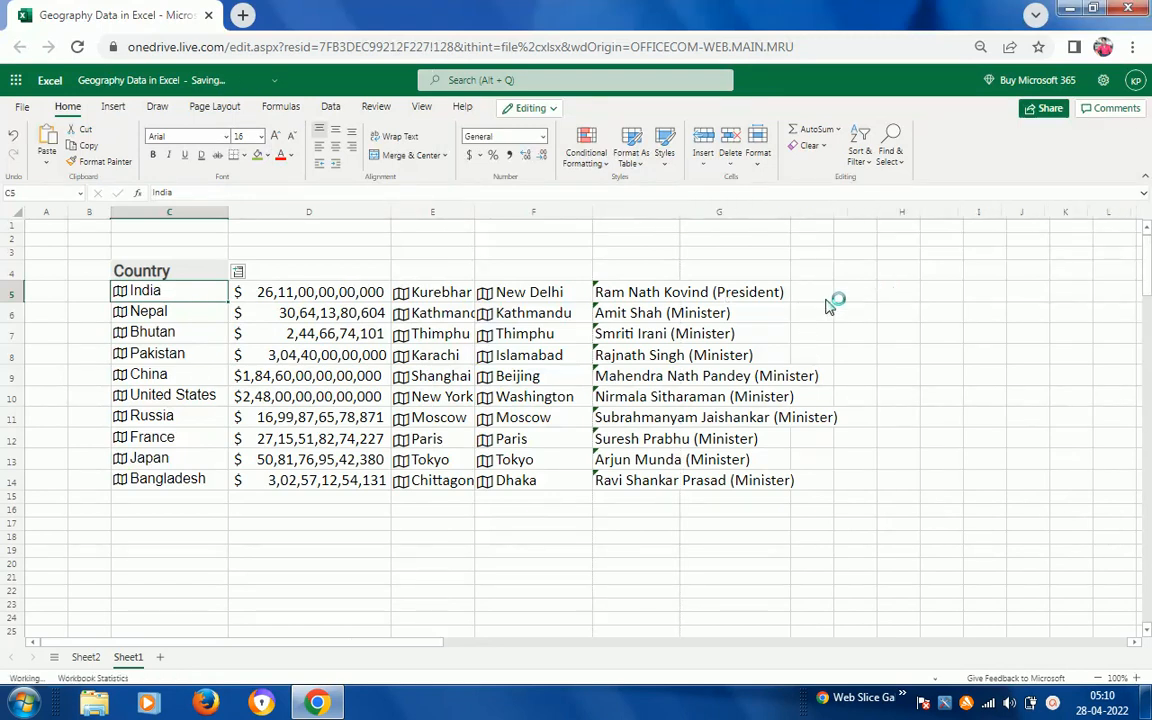
left_click(861, 313)
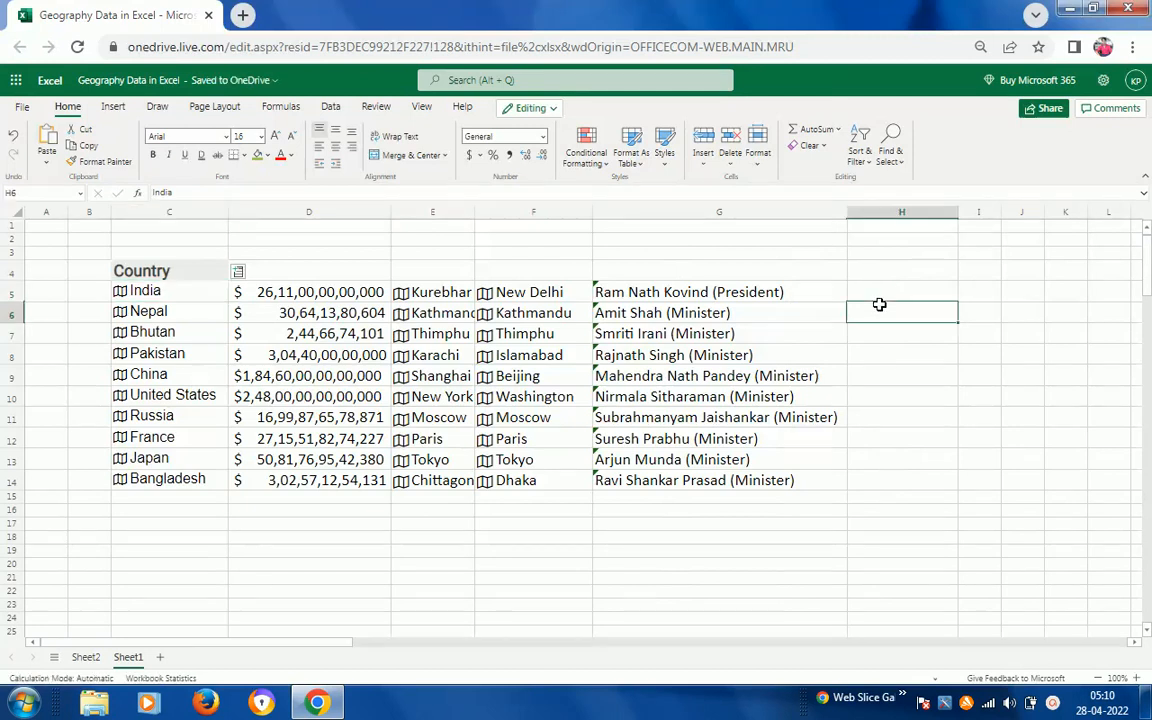
- Examine the Leader(s) formula behind the first rows of column G, keeping the current Windows color scheme when prompted
left_click(806, 286)
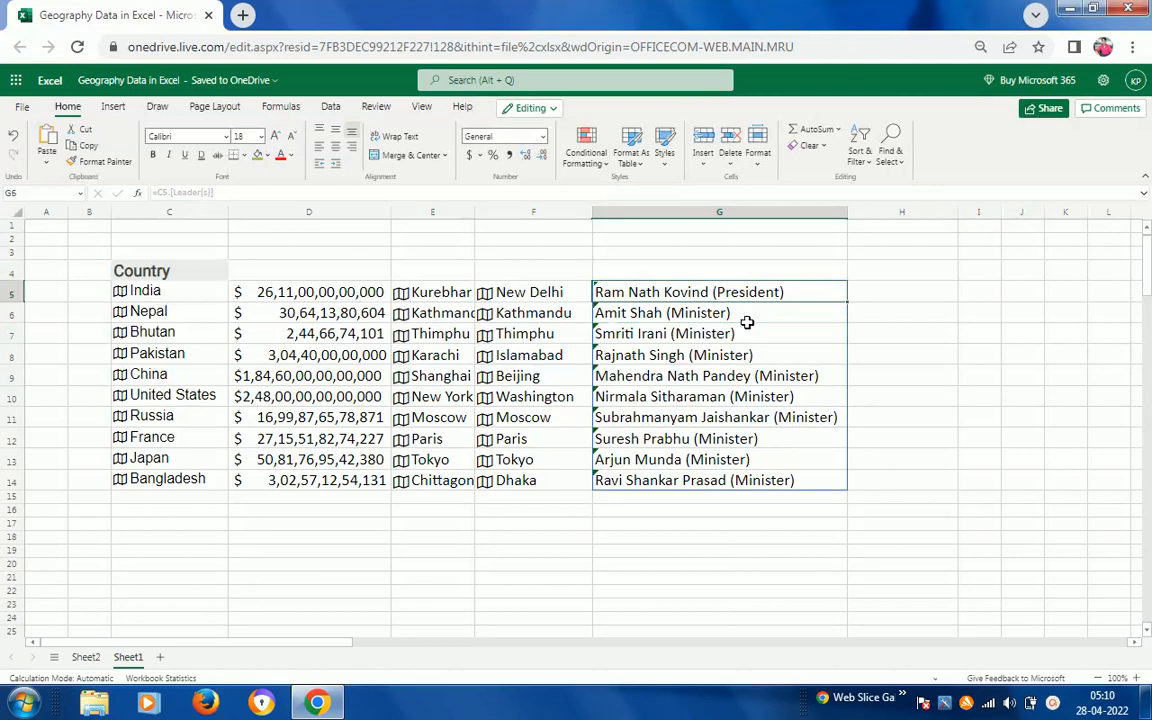
key("Down")
key("Down")
key("Down")
key("Up")
key("Up")
key("Up")
key("Down")
key("Down")
key("Down")
key("Up")
key("Up")
key("Down")
key("Up")
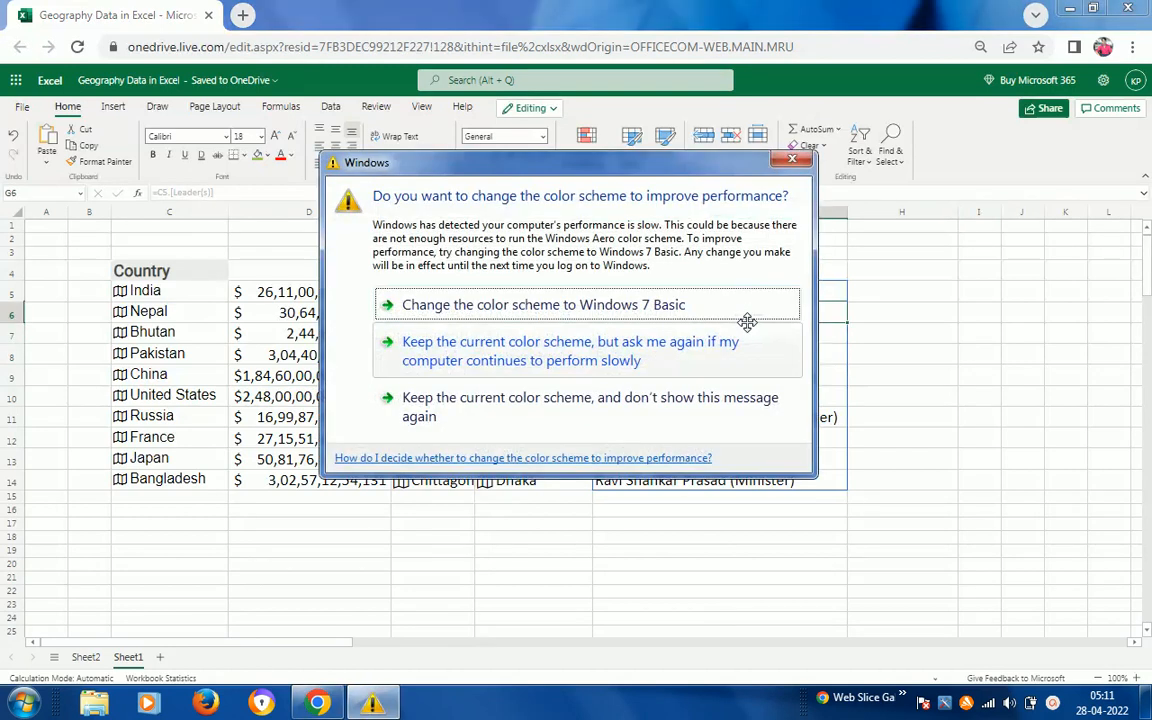
left_click(651, 356)
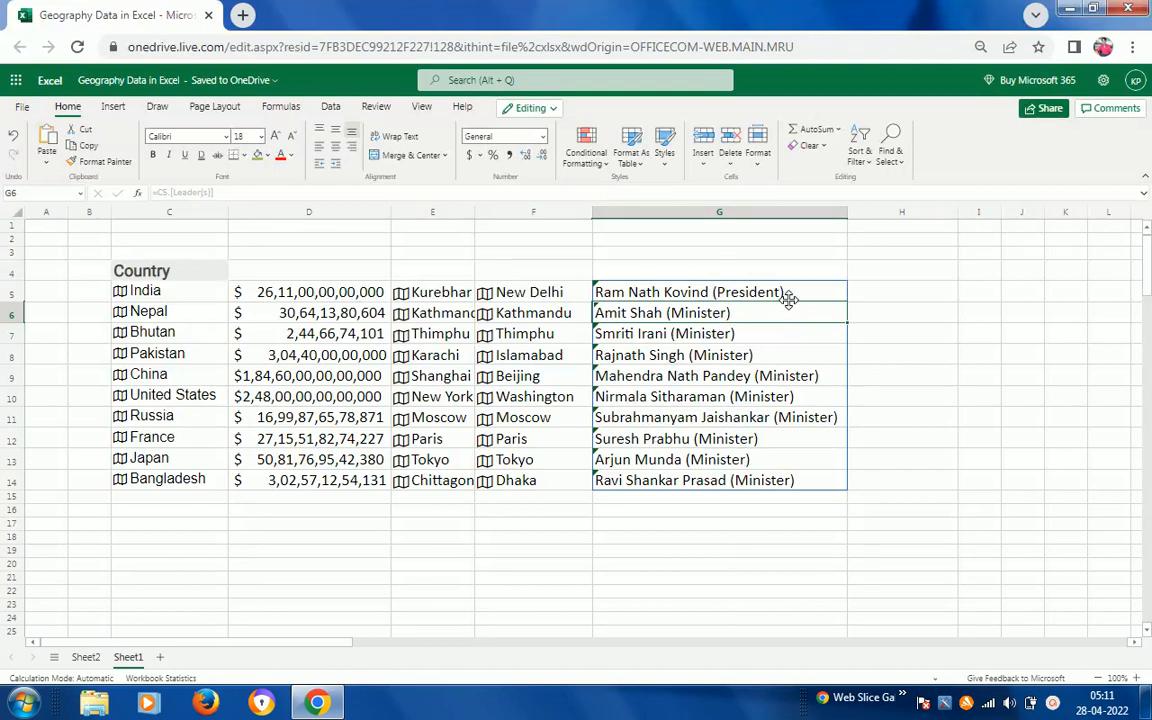
key("Down")
key("Up")
key("Up")
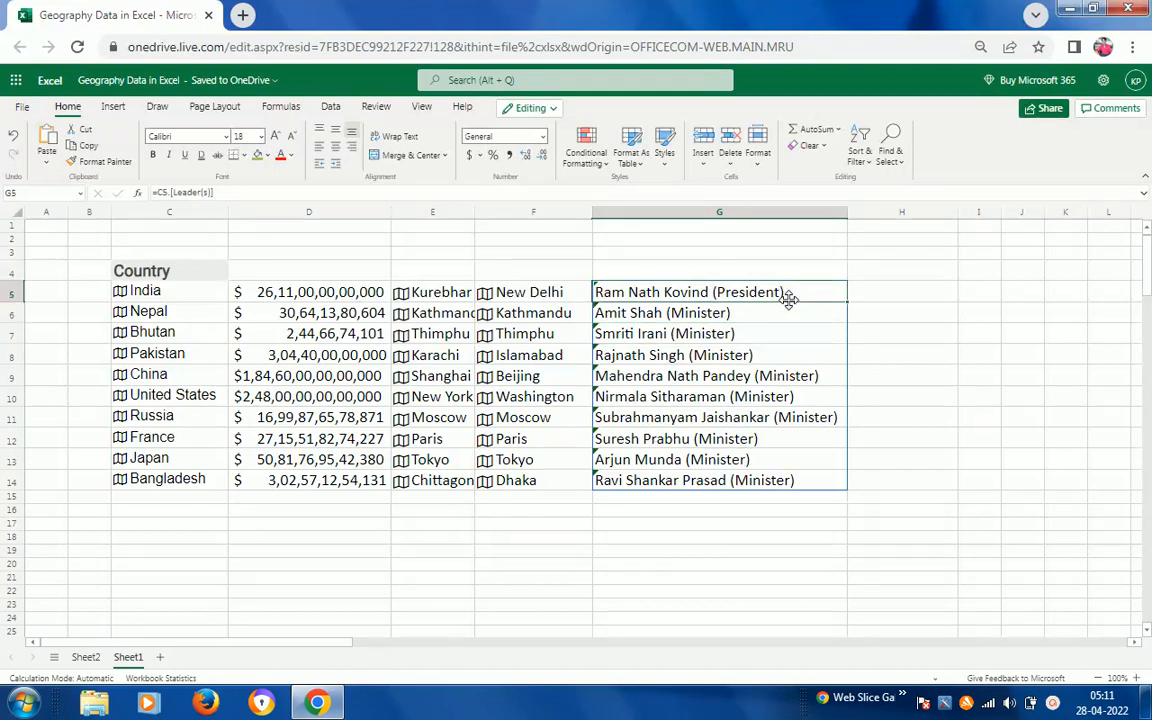
- Clear the Leader(s) results in G5:G14
key("shift+Down")
key("shift+Down")
key("shift+Down")
key("shift+Down")
key("shift+Down")
key("shift+Down")
key("shift+Down")
key("shift+Down")
key("shift+Down")
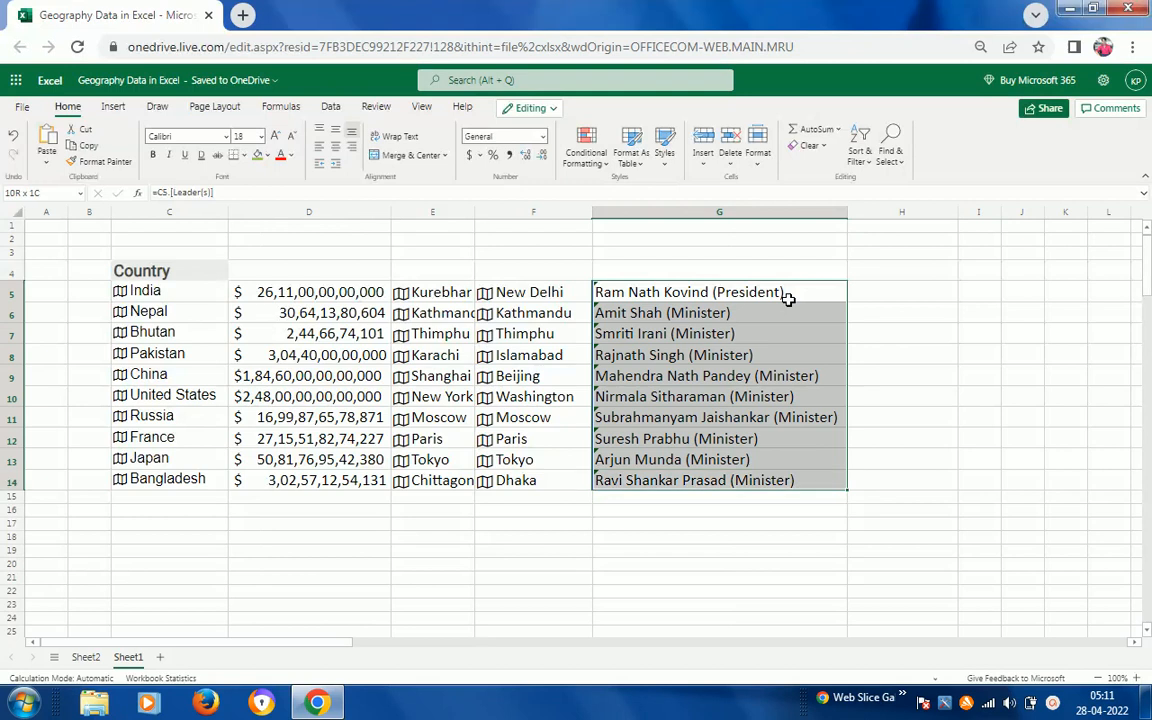
left_click(788, 299)
key("shift+Down")
key("shift+Down")
key("shift+Down")
key("shift+Down")
key("shift+Down")
key("shift+Down")
key("shift+Down")
key("shift+Down")
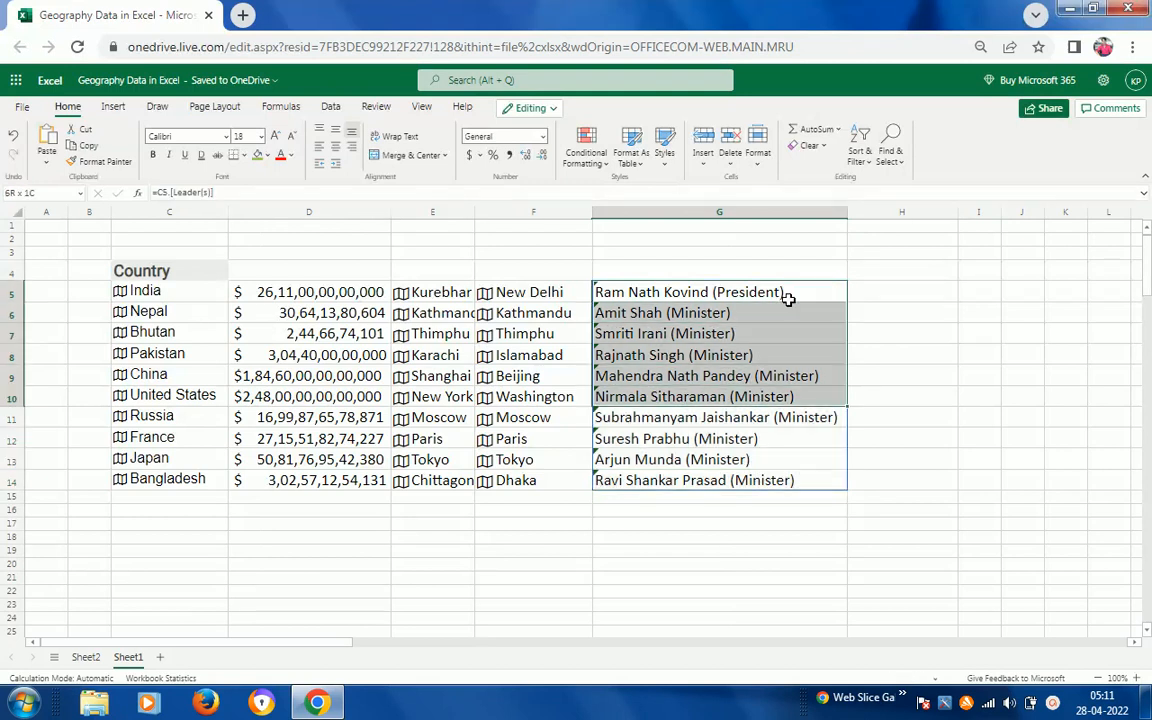
key("shift+Down")
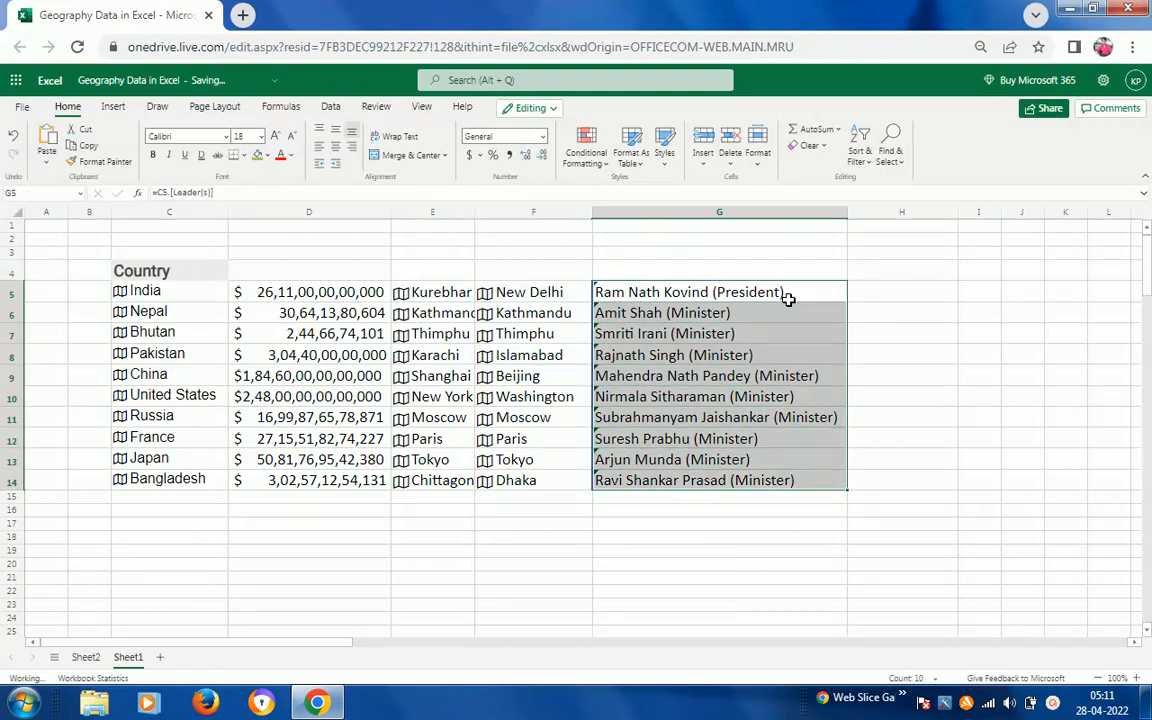
key("Delete")
left_click(788, 299)
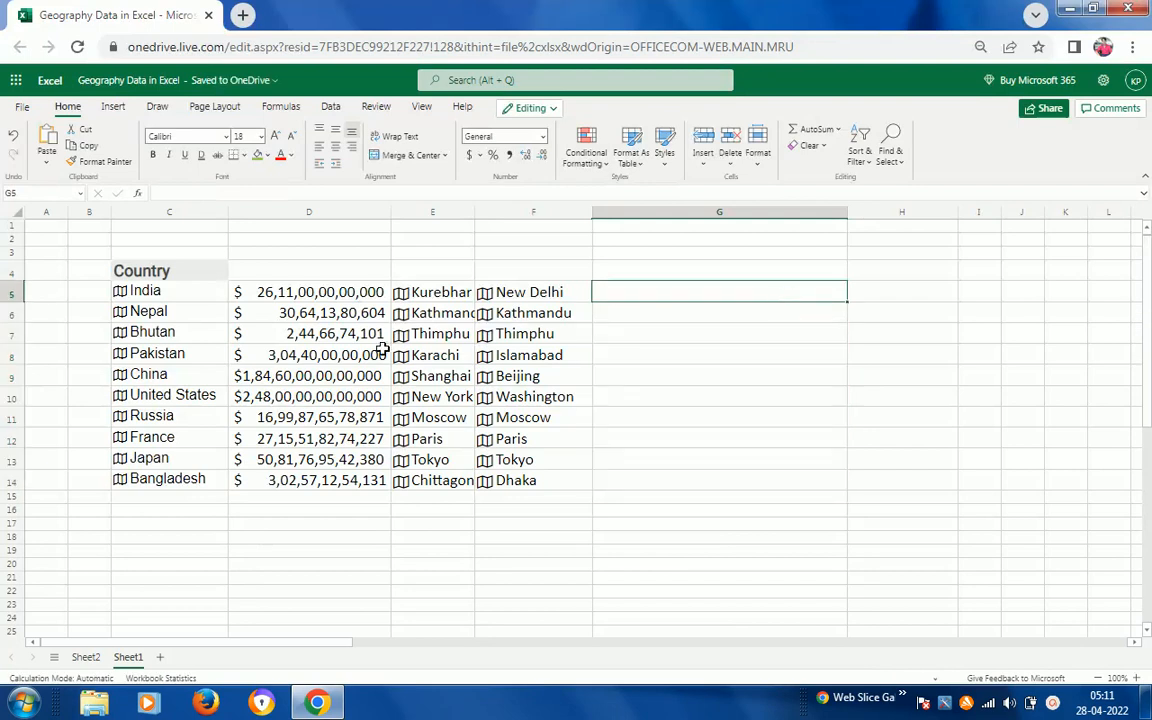
- Try extracting India's Leader(s) field into column G once more, and undo the extraction
left_click(198, 299)
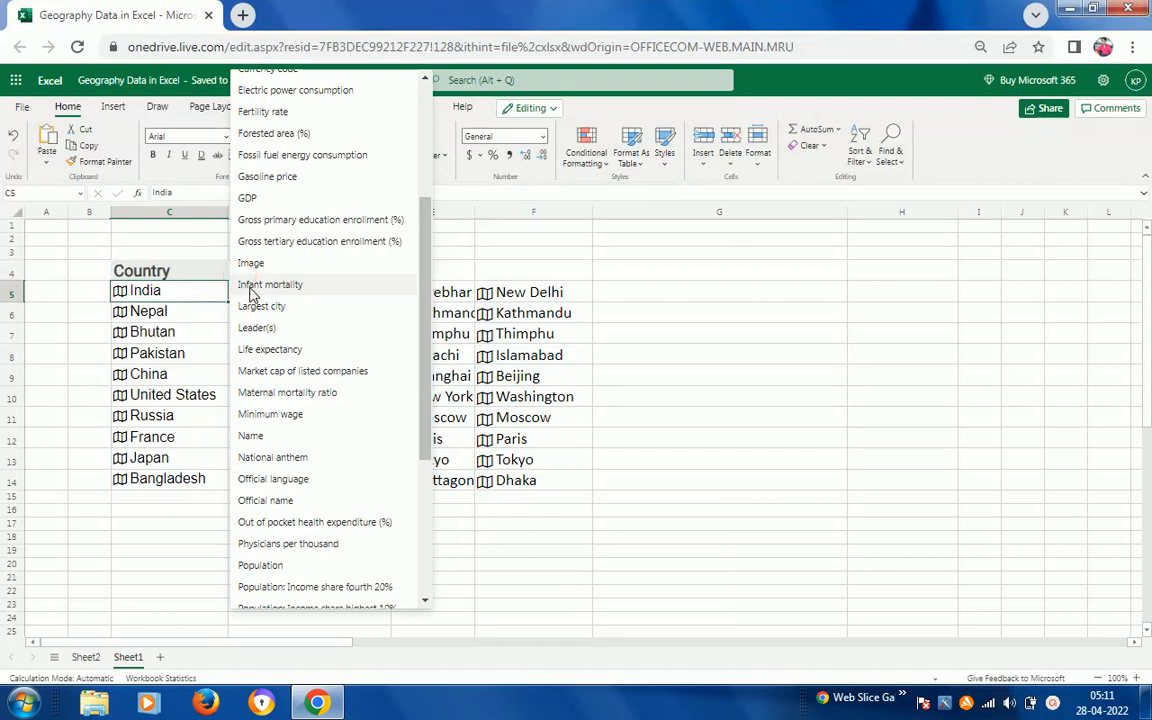
left_click(262, 330)
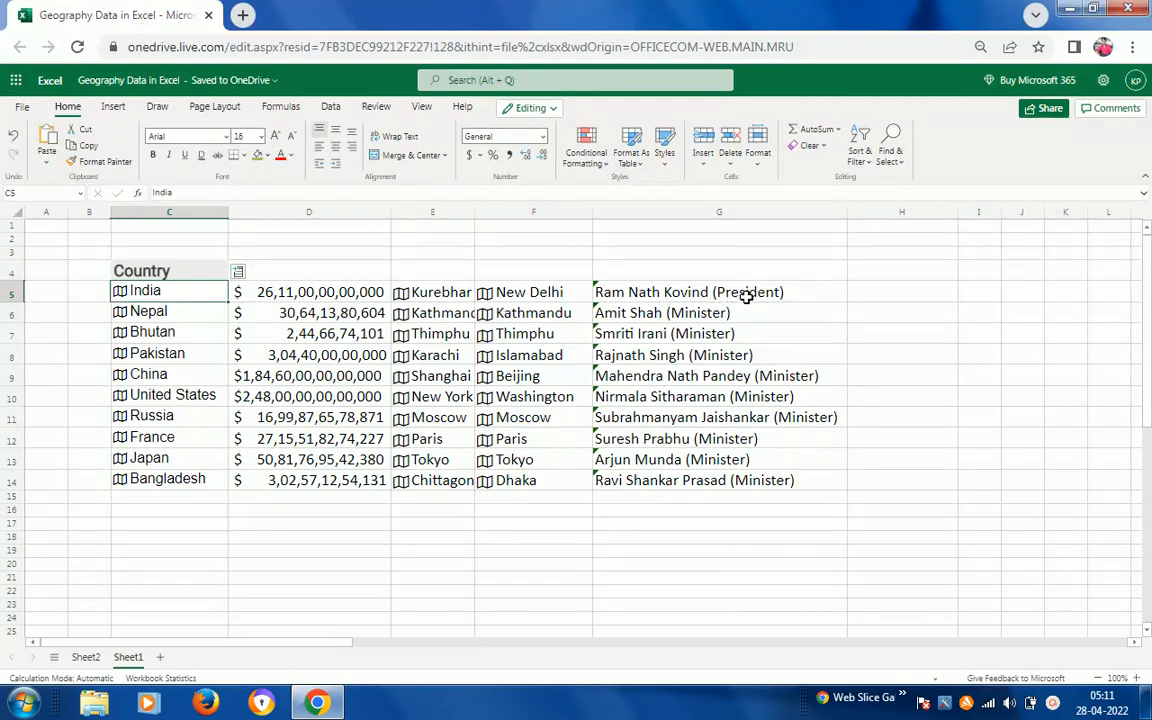
key("ctrl+z")
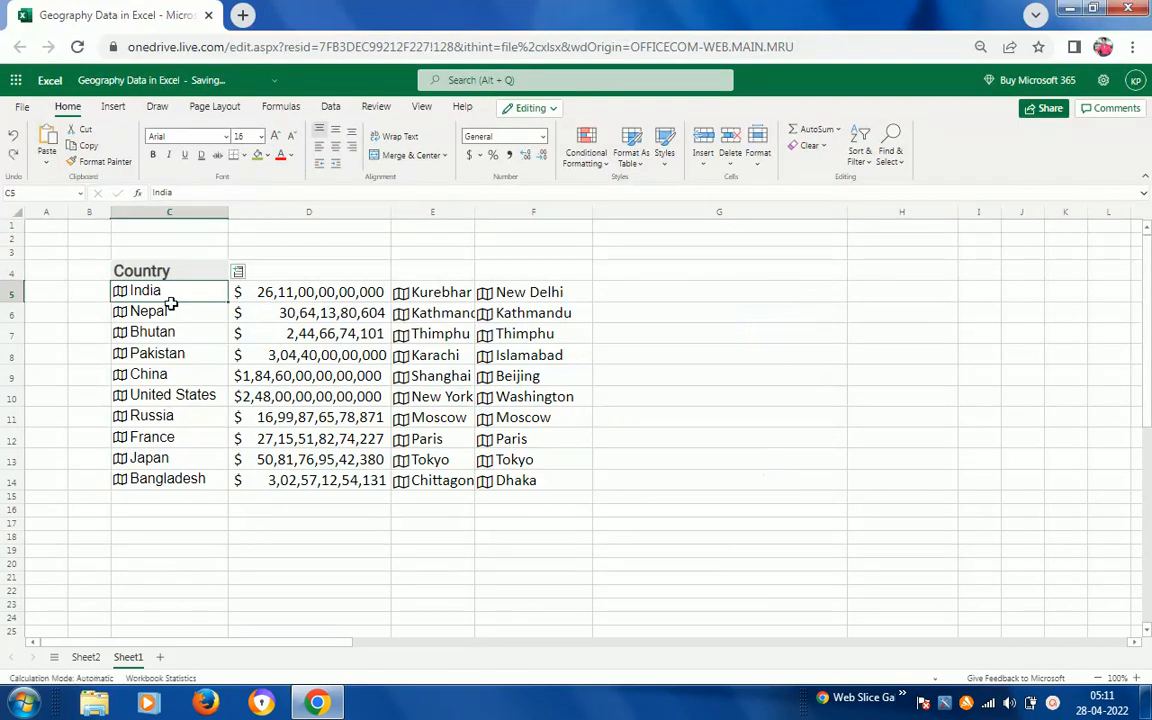
- Browse the list of fields available for Nepal in C6, and close it without extracting anything
left_click(164, 316)
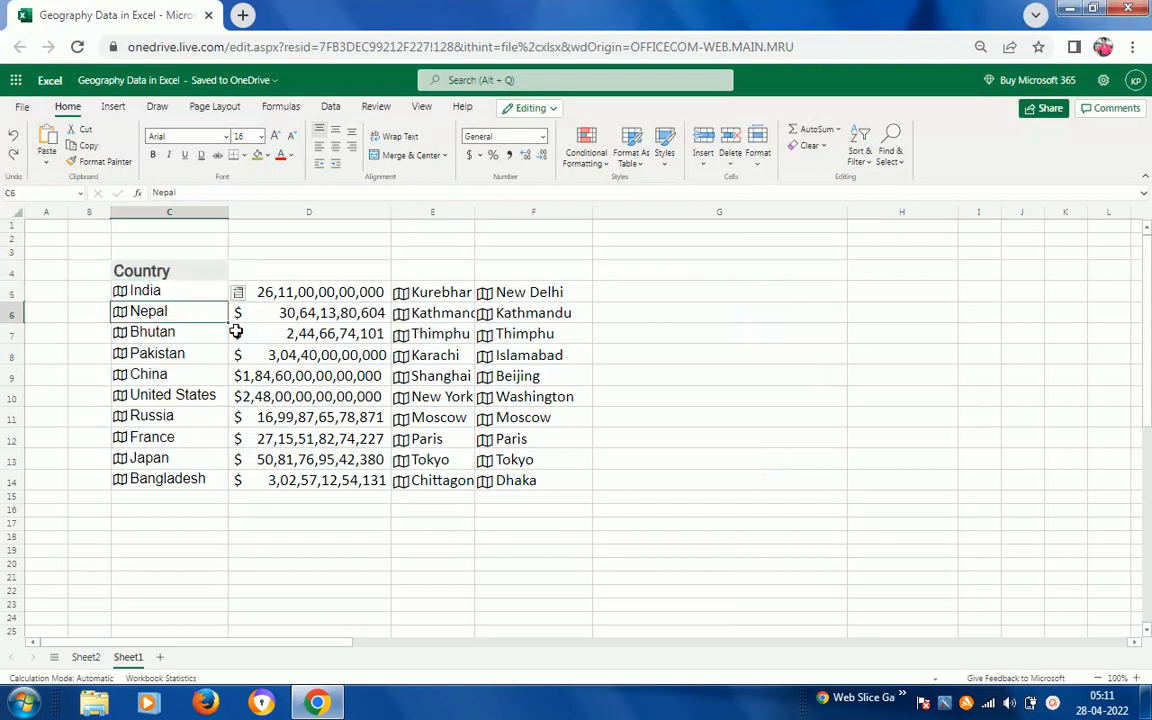
left_click(239, 294)
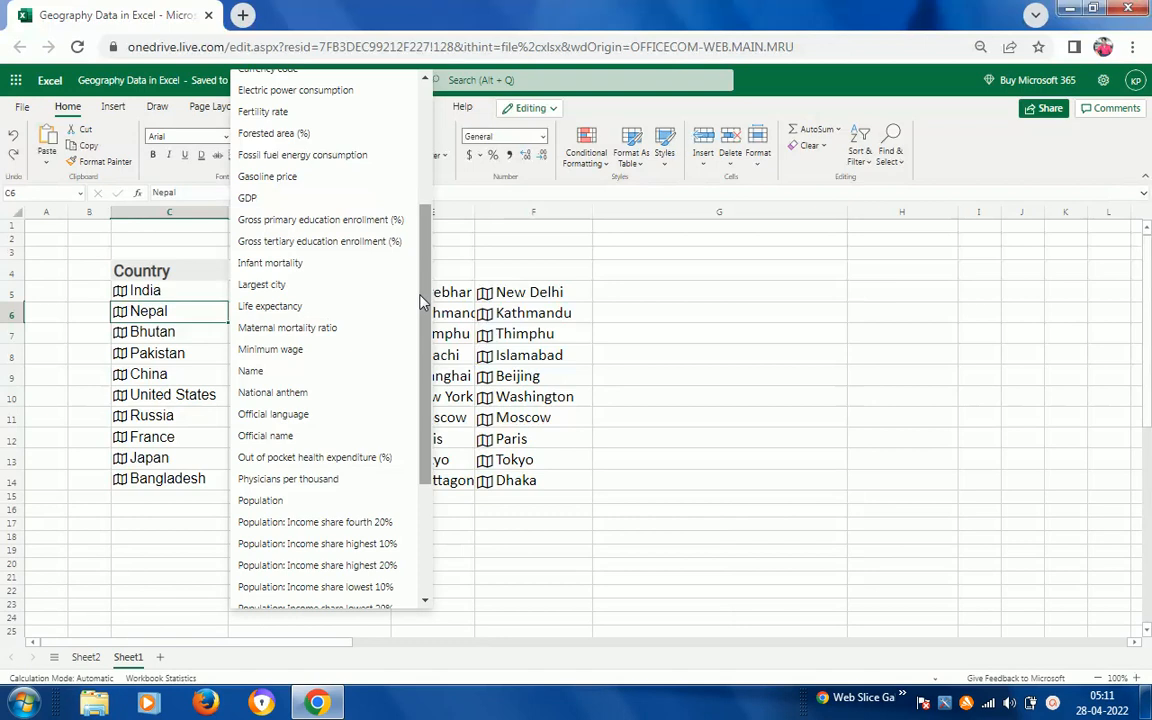
left_click_drag(424, 303, 418, 432)
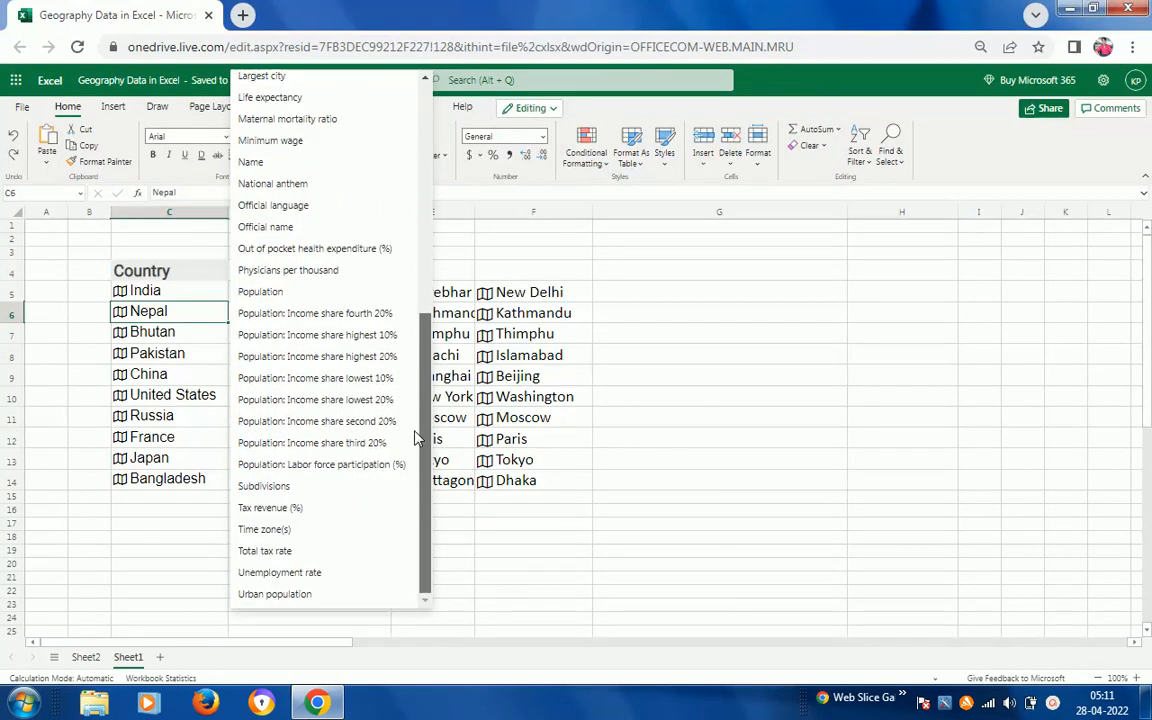
mouse_move(418, 483)
left_mouse_down()
mouse_move(427, 150)
mouse_move(416, 461)
left_mouse_up()
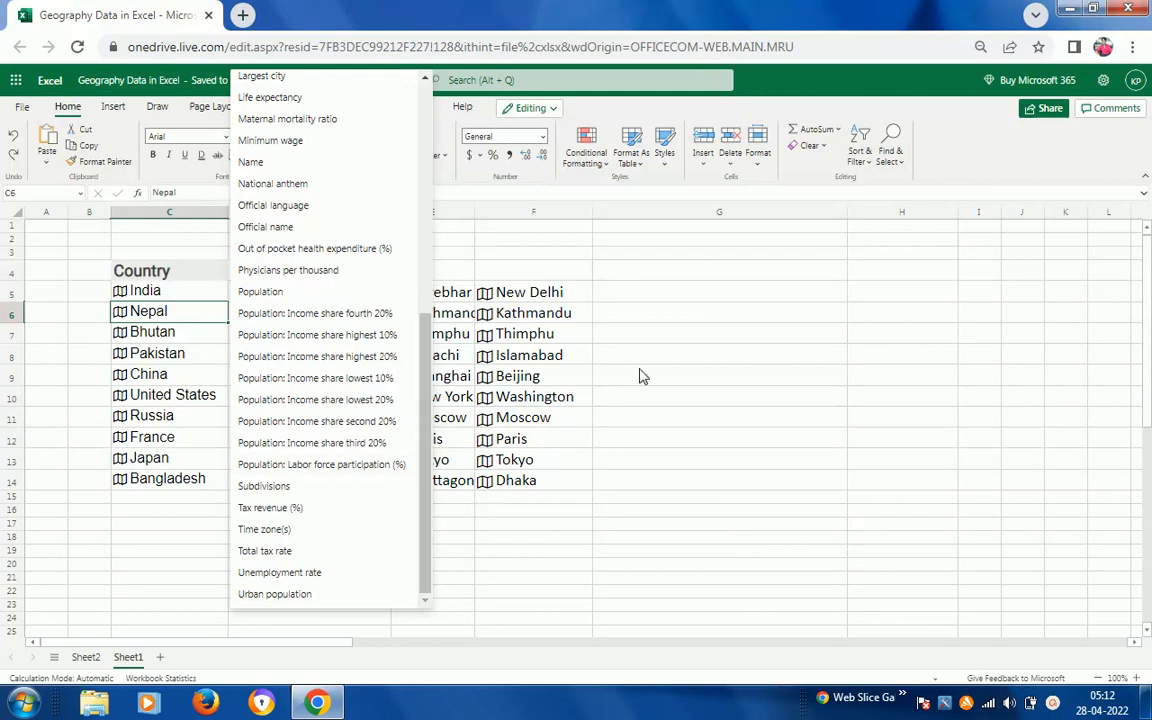
left_click(673, 302)
- Select all the countries in C5:C14
left_click(650, 293)
key("Left")
key("Left")
key("Left")
key("Left")
key("ctrl+shift+Down")
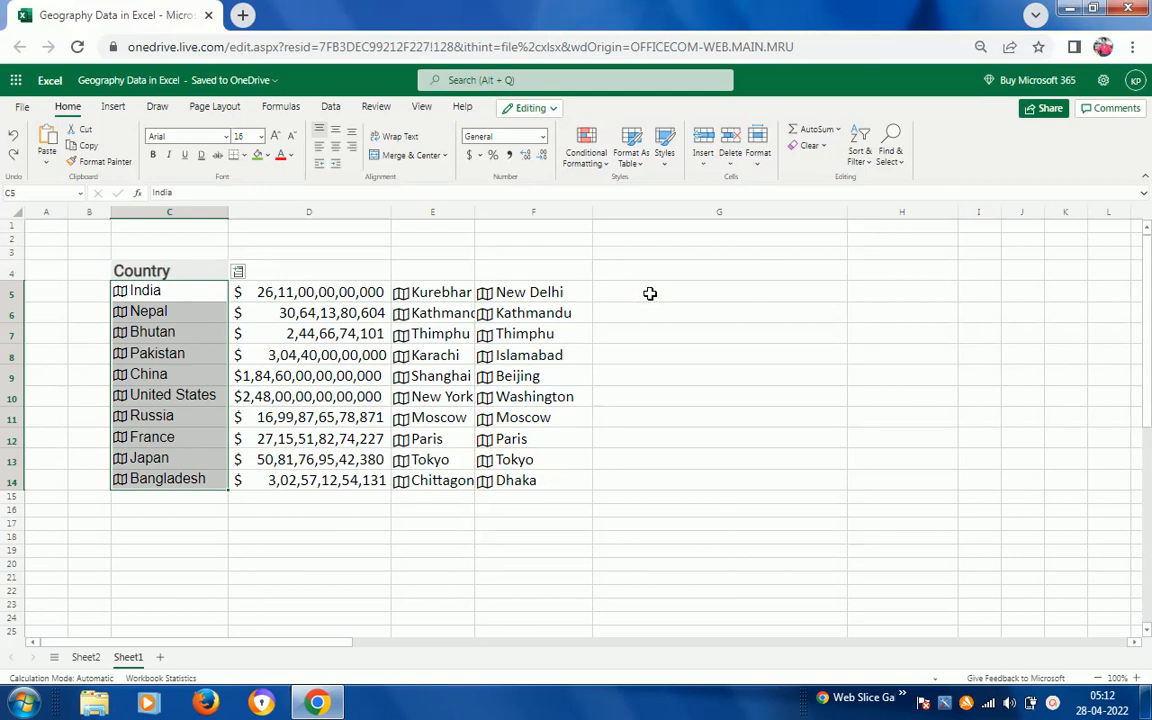
- Try extracting the Leader(s) field for all the countries C5:C14 into column G, and undo it
left_click(237, 272)
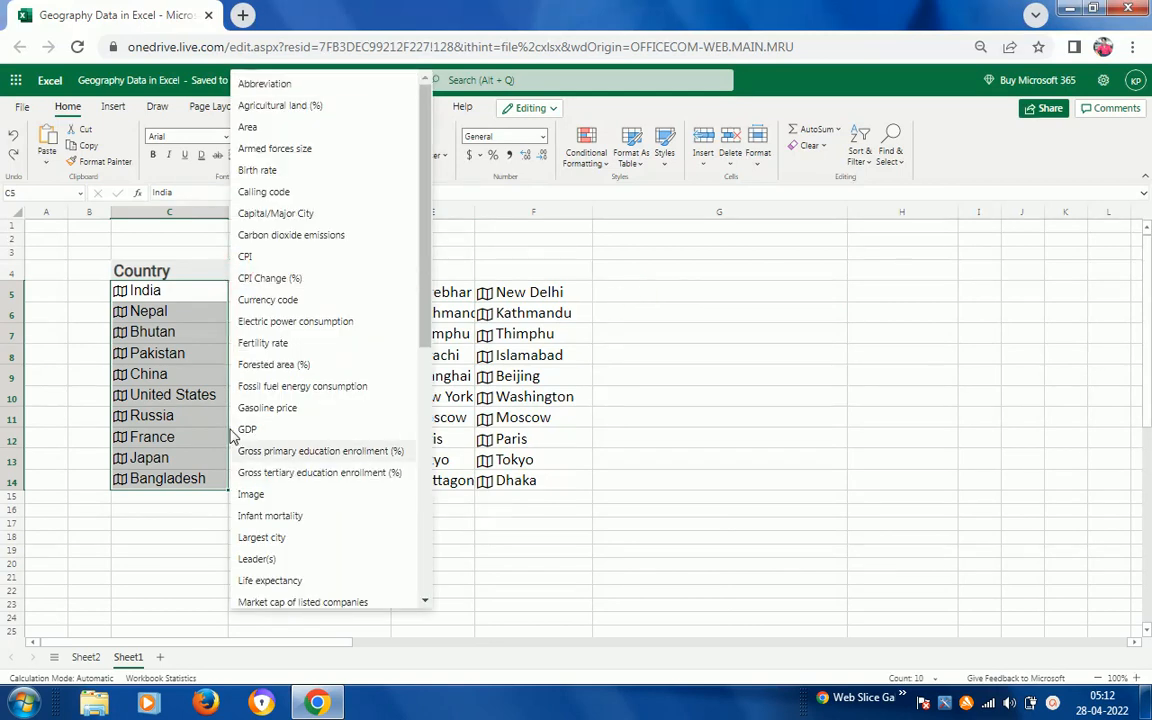
left_click(273, 562)
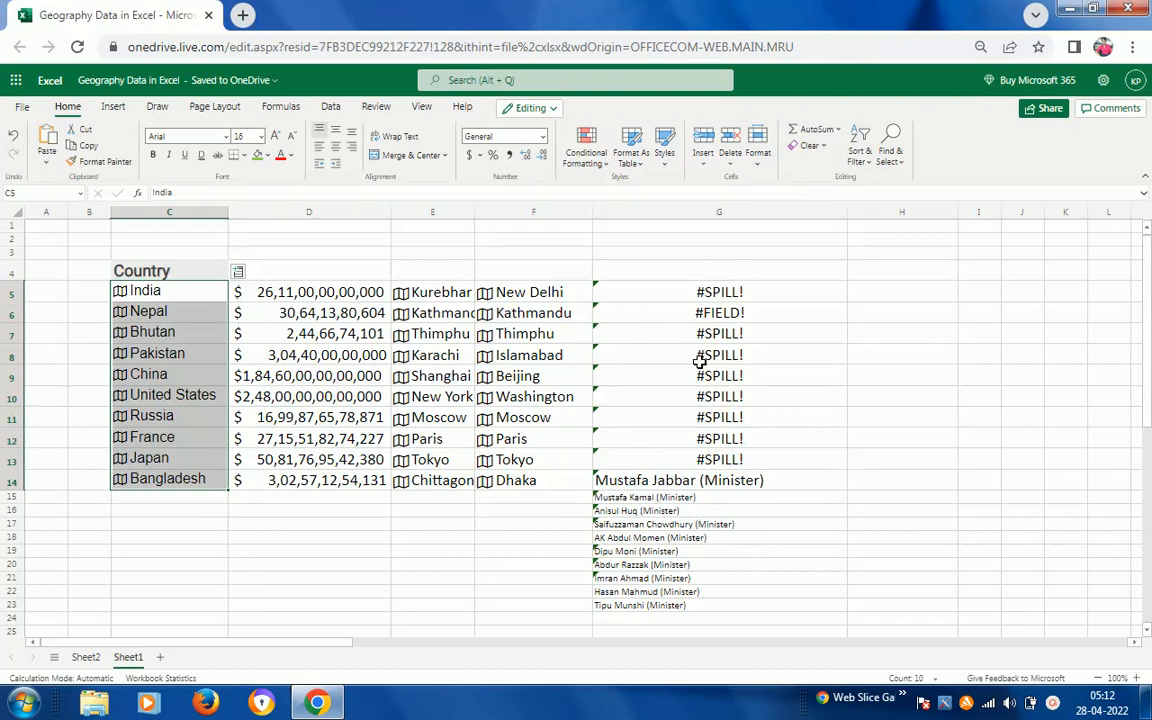
key("ctrl+z")
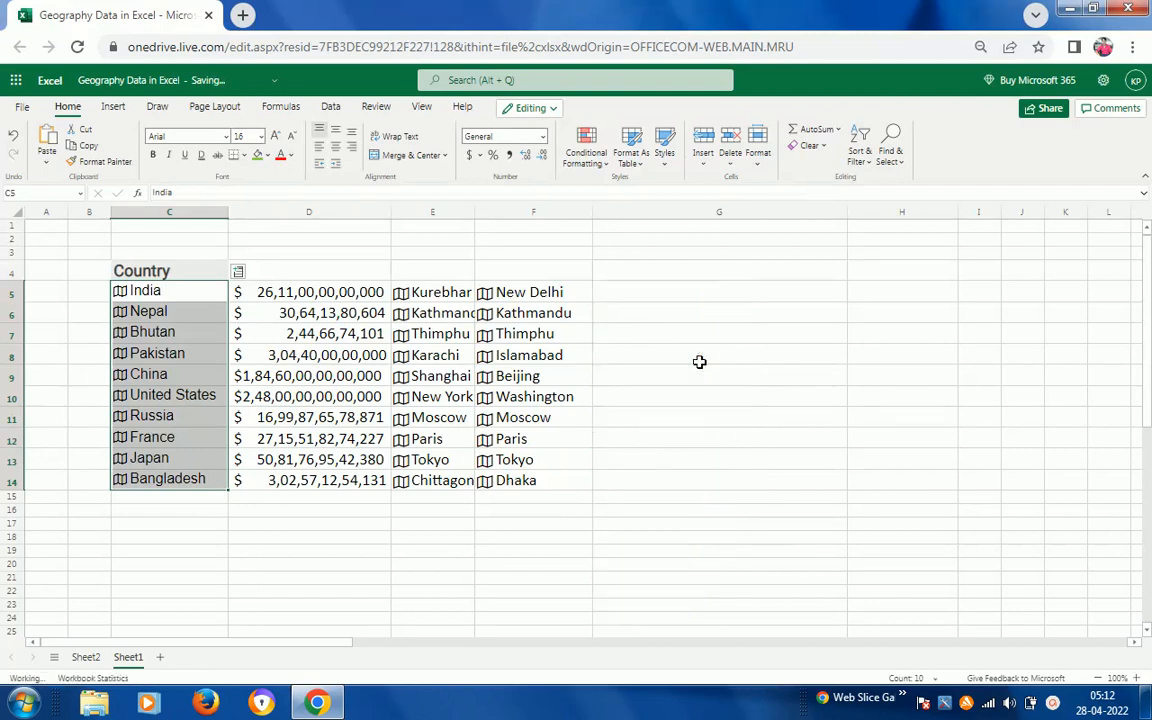
- Extract the Life expectancy field for all the countries C5:C14 into column G
left_click(237, 274)
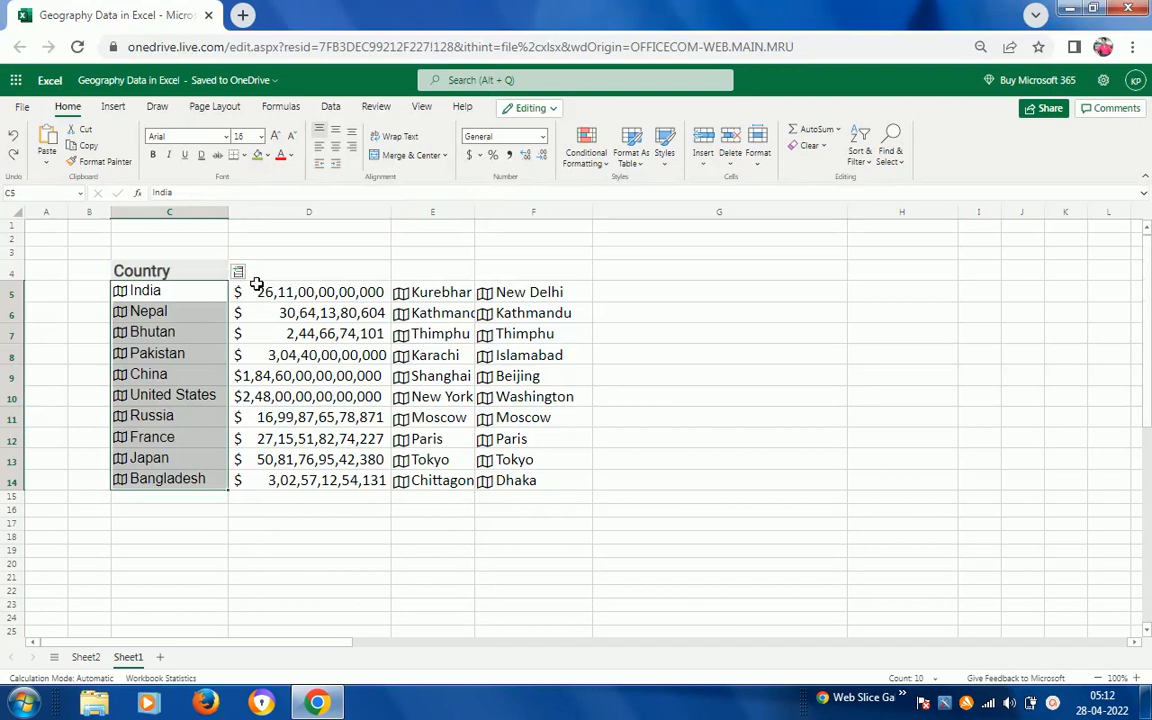
left_click(238, 273)
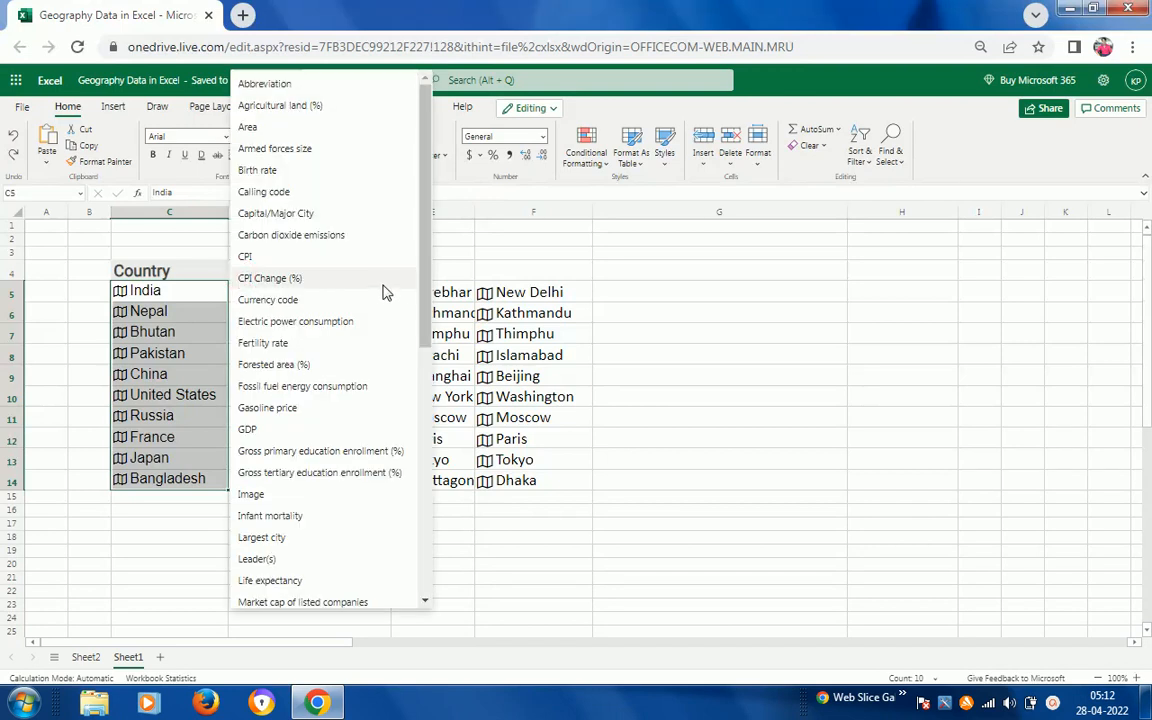
left_click_drag(426, 298, 424, 405)
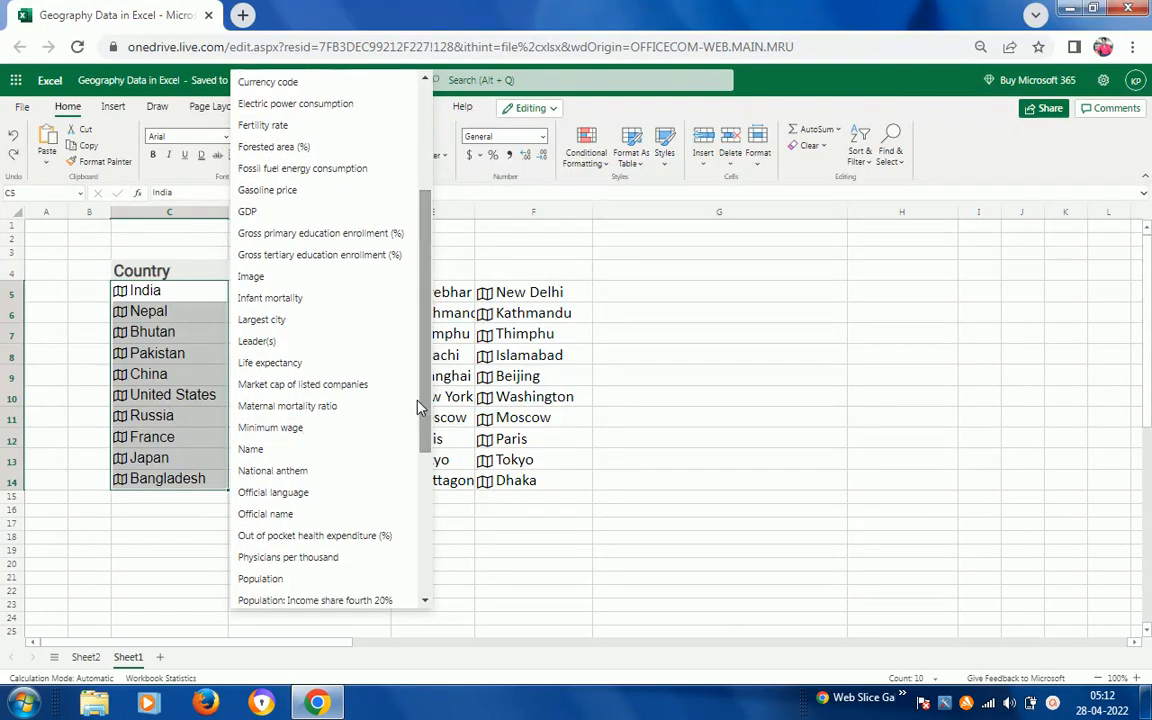
left_click(295, 368)
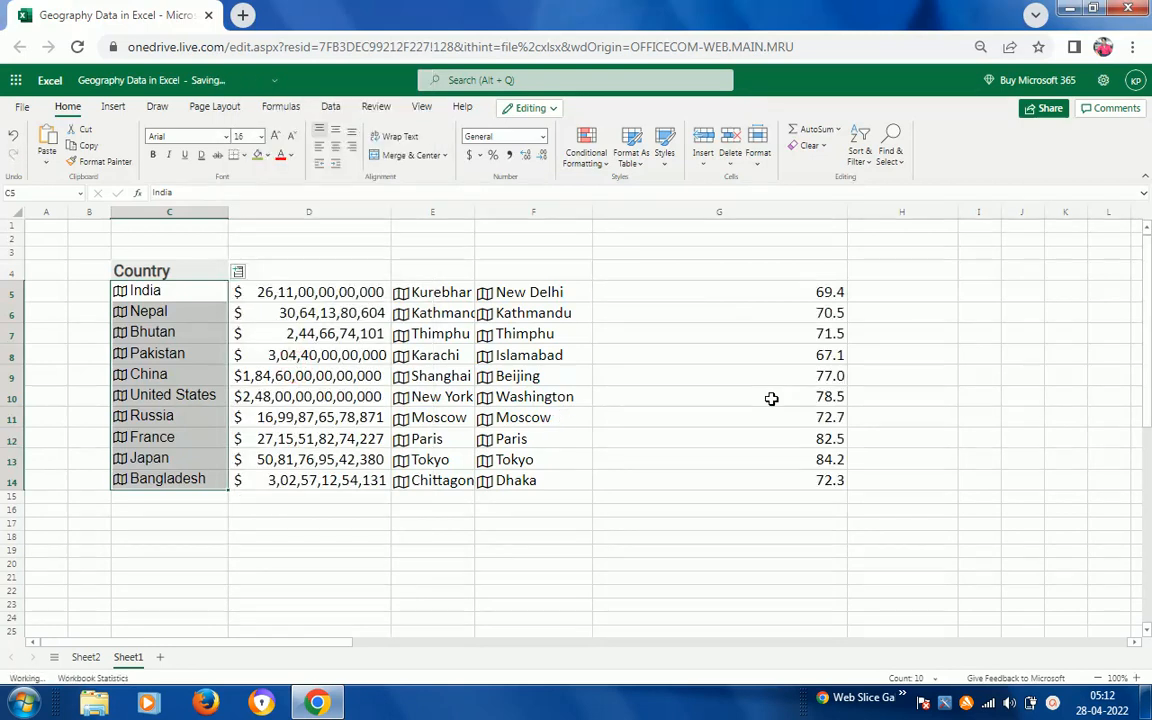
- Extract the Minimum wage field for all the countries C5:C14 into column H
left_click(237, 271)
left_click_drag(420, 335, 432, 420)
left_click(301, 303)
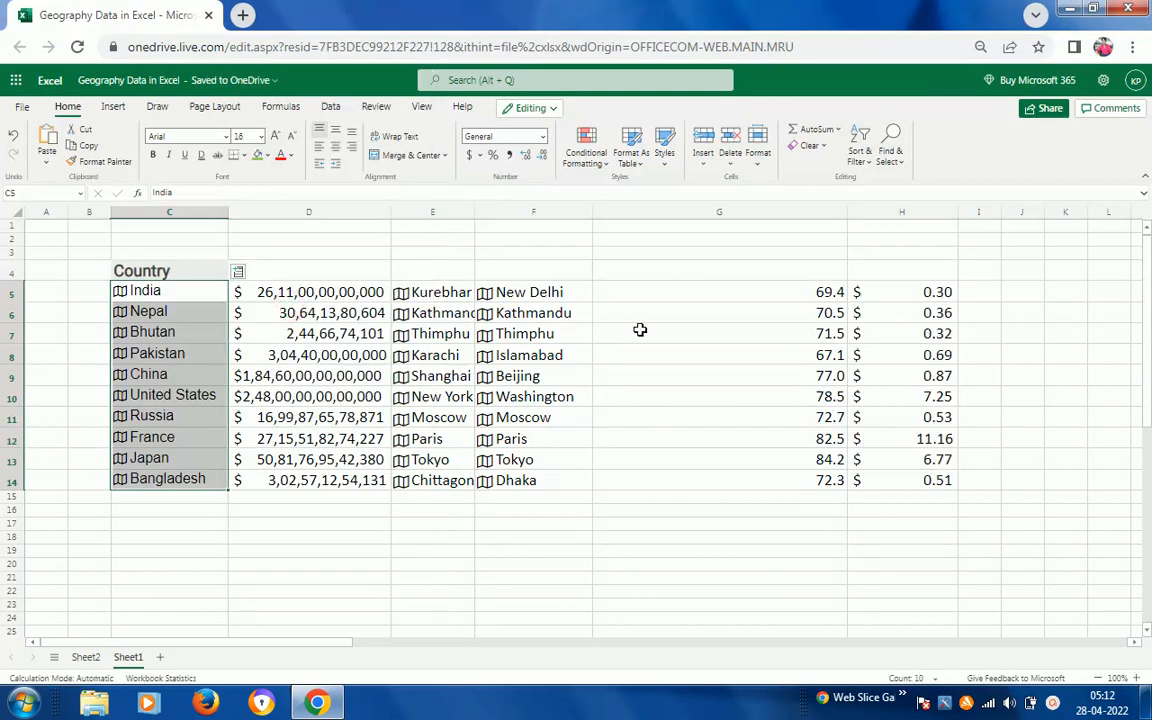
- Extract the Population field for all the countries into column I and narrow column G to suit its short numbers
left_click(239, 272)
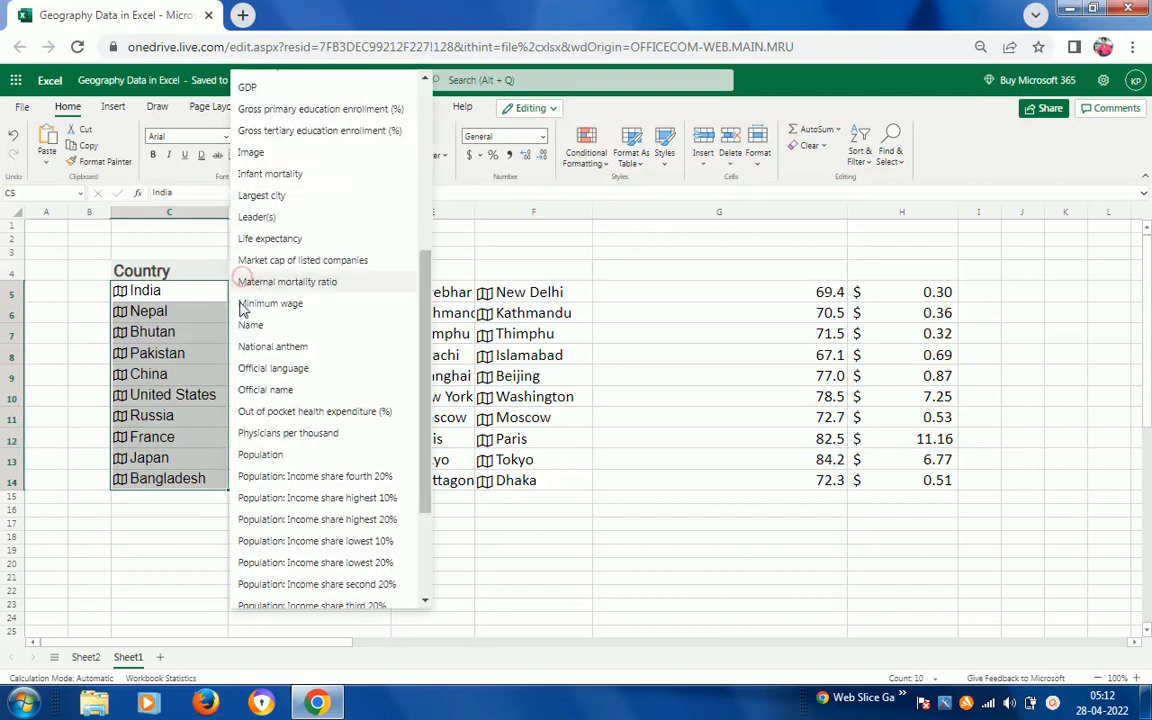
left_click_drag(421, 312, 421, 390)
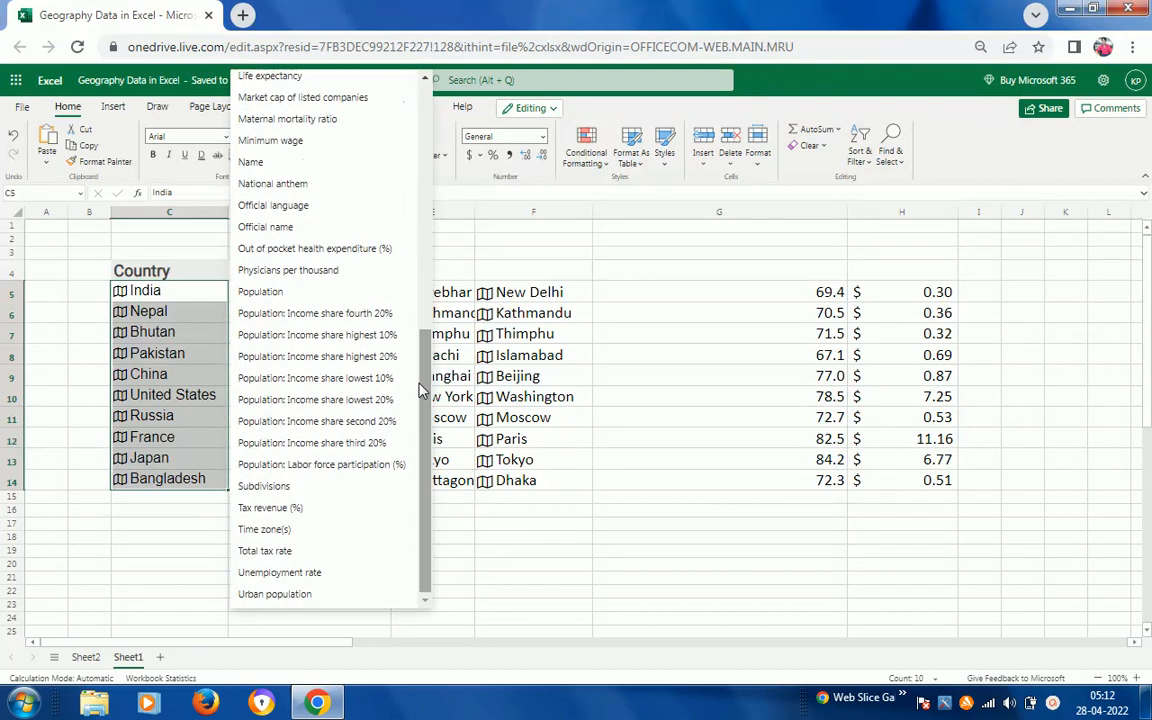
left_click(262, 291)
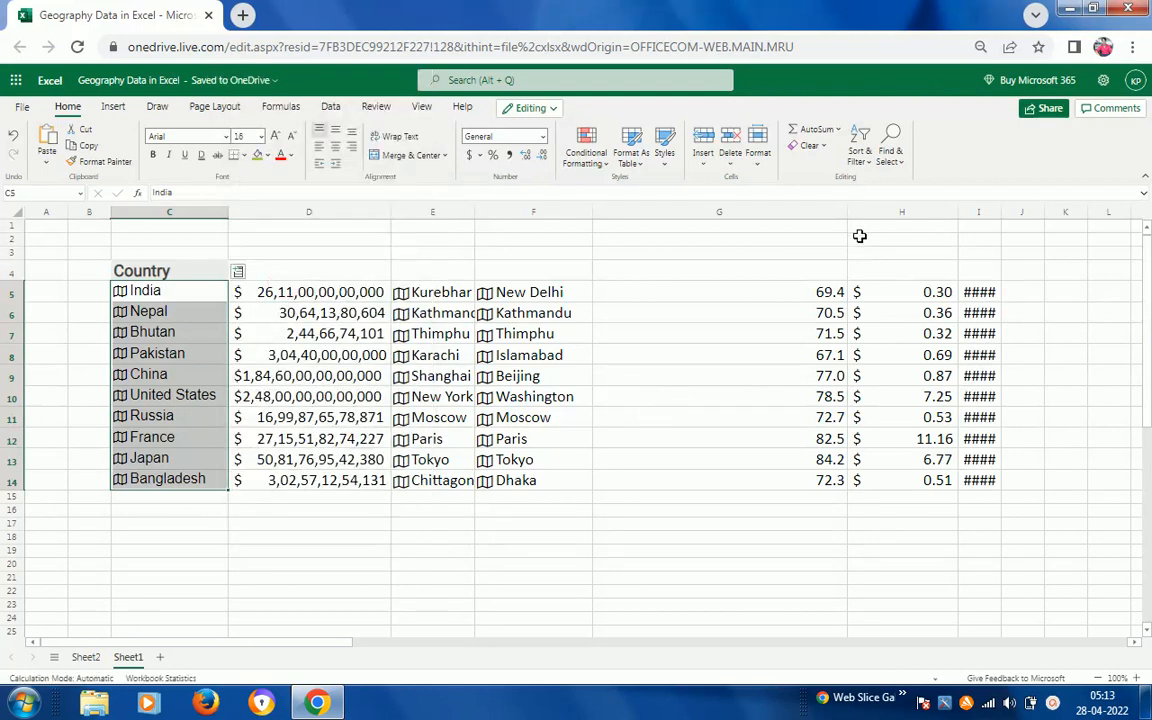
left_click_drag(847, 213, 651, 231)
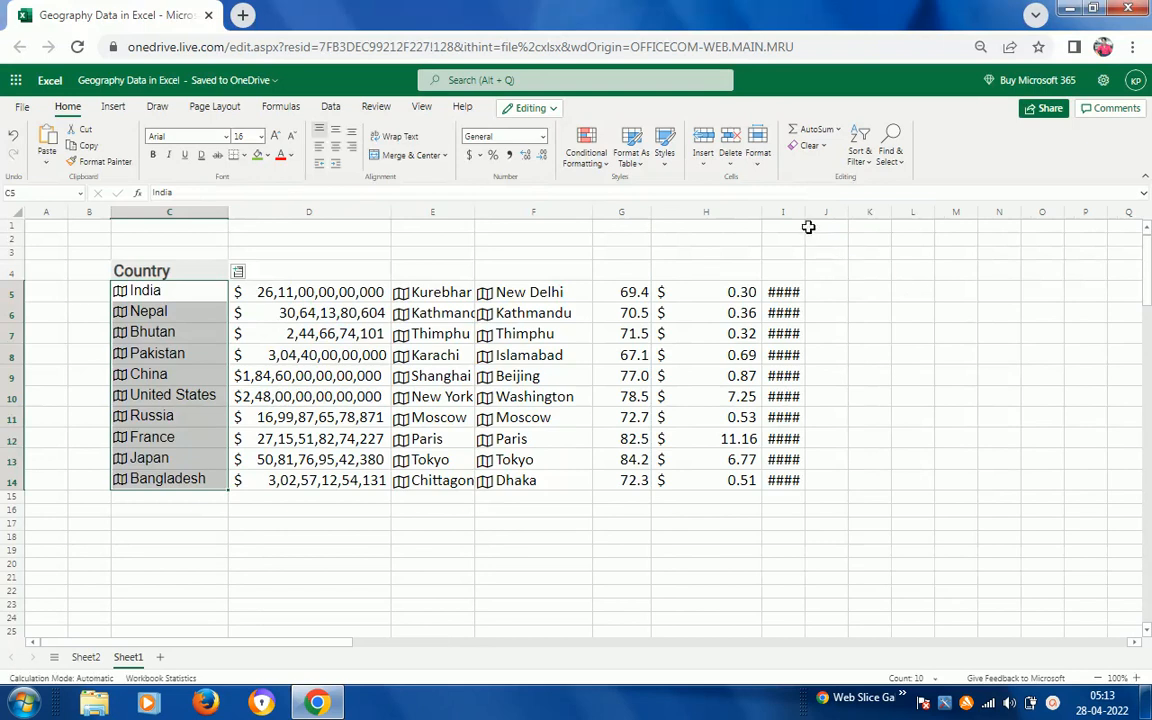
- Widen column I to fit the population figures and extract the Time zone(s) field for all the countries into a widened column J
left_click_drag(805, 213, 977, 213)
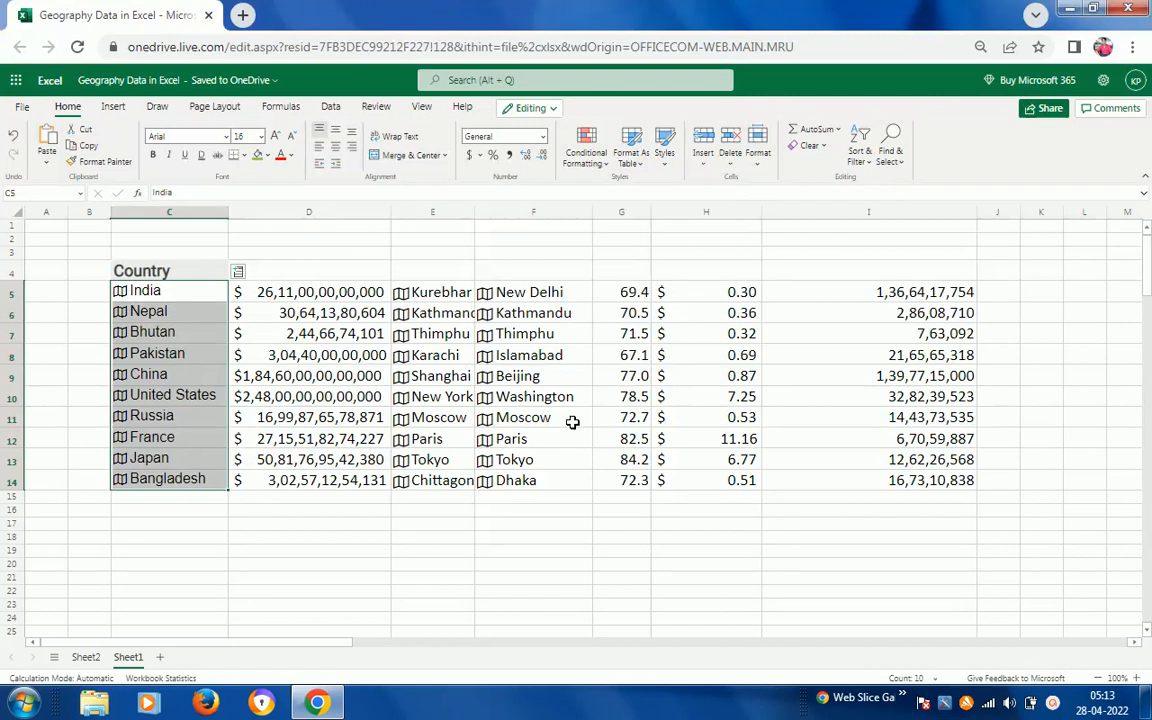
left_click(239, 272)
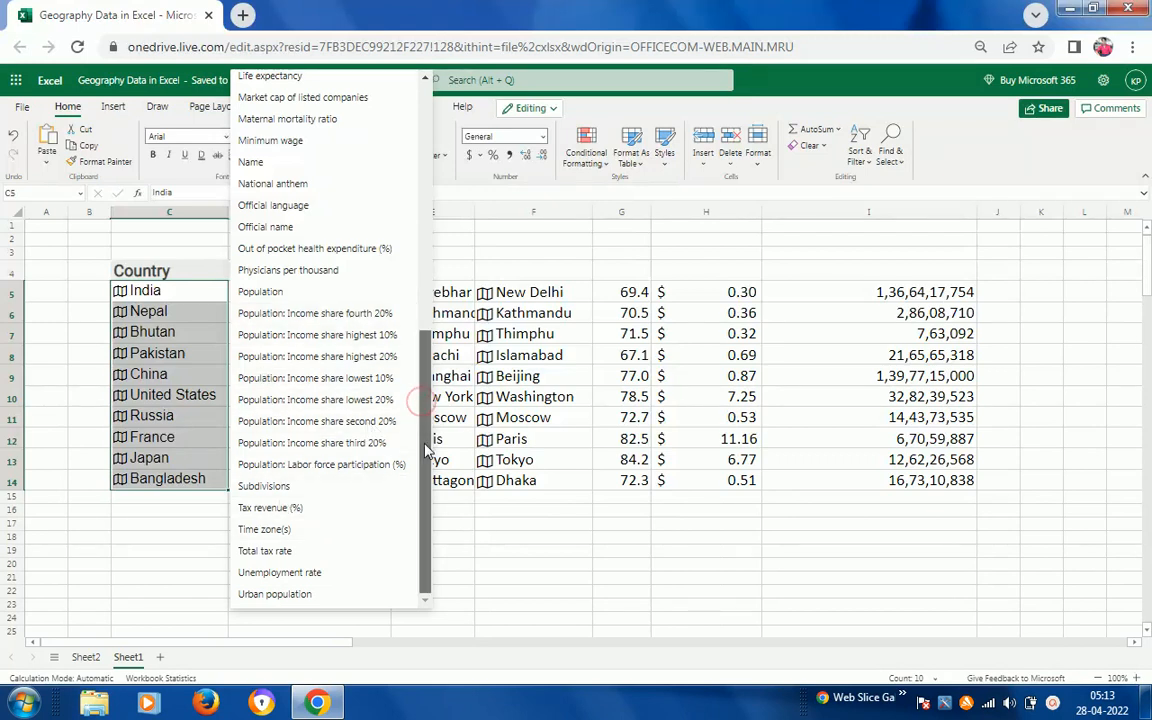
left_click(268, 530)
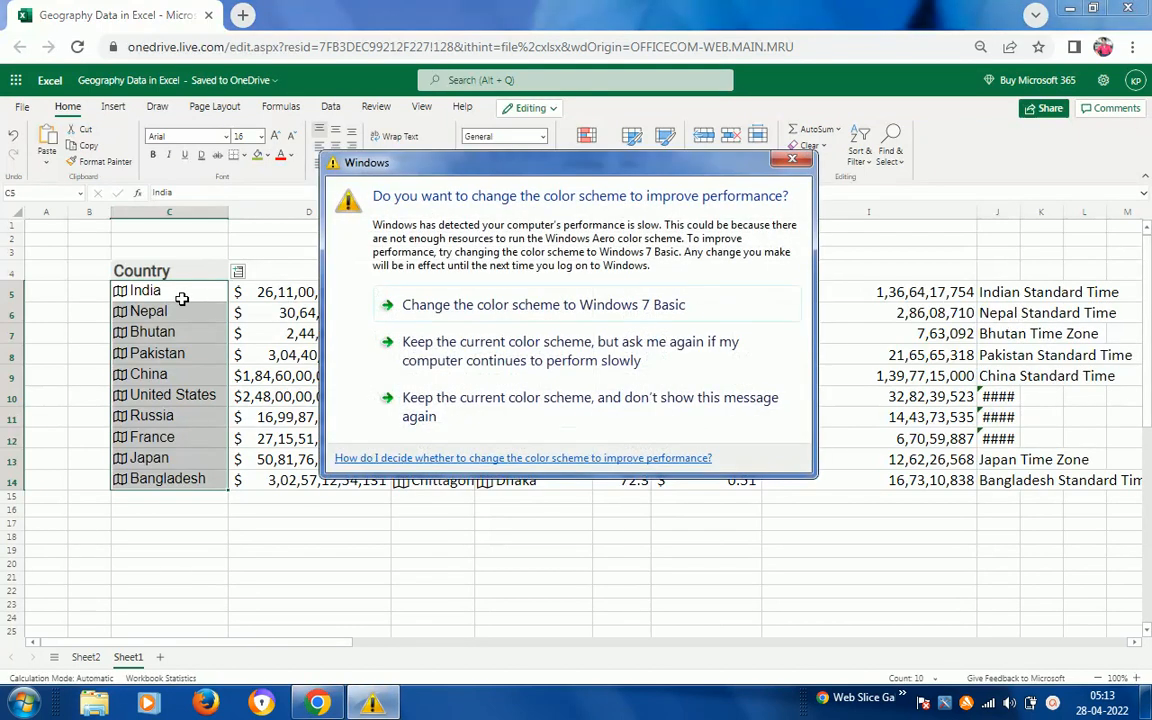
left_click(528, 362)
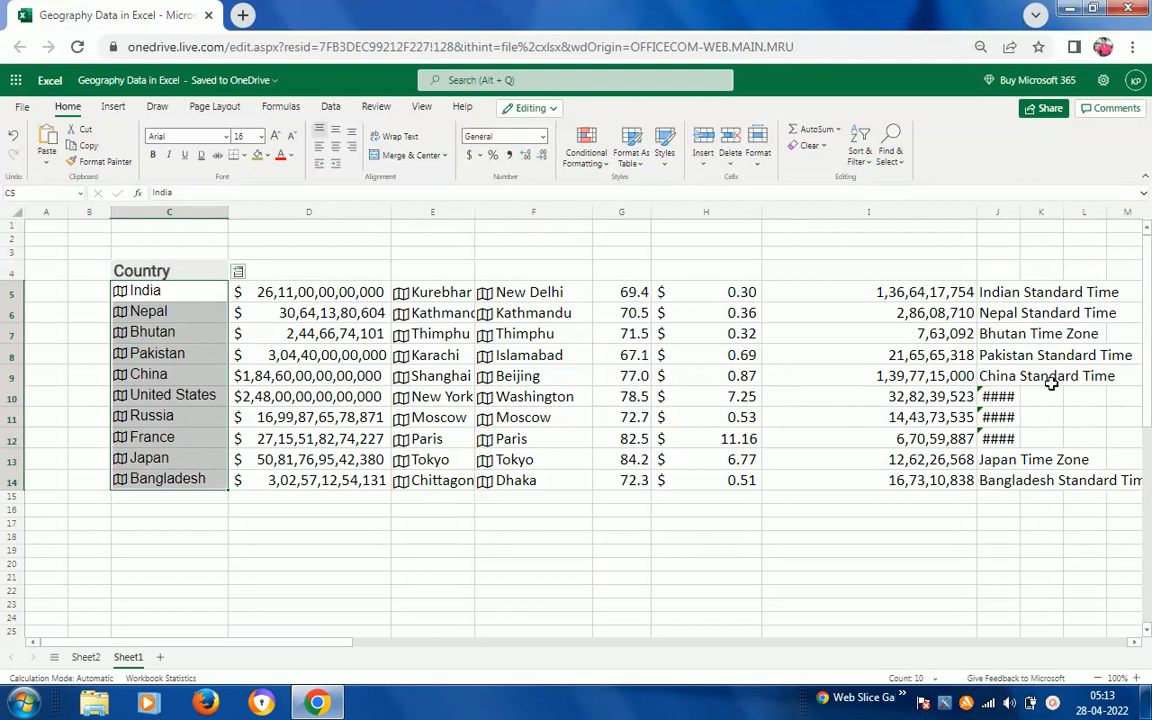
double_click(1021, 213)
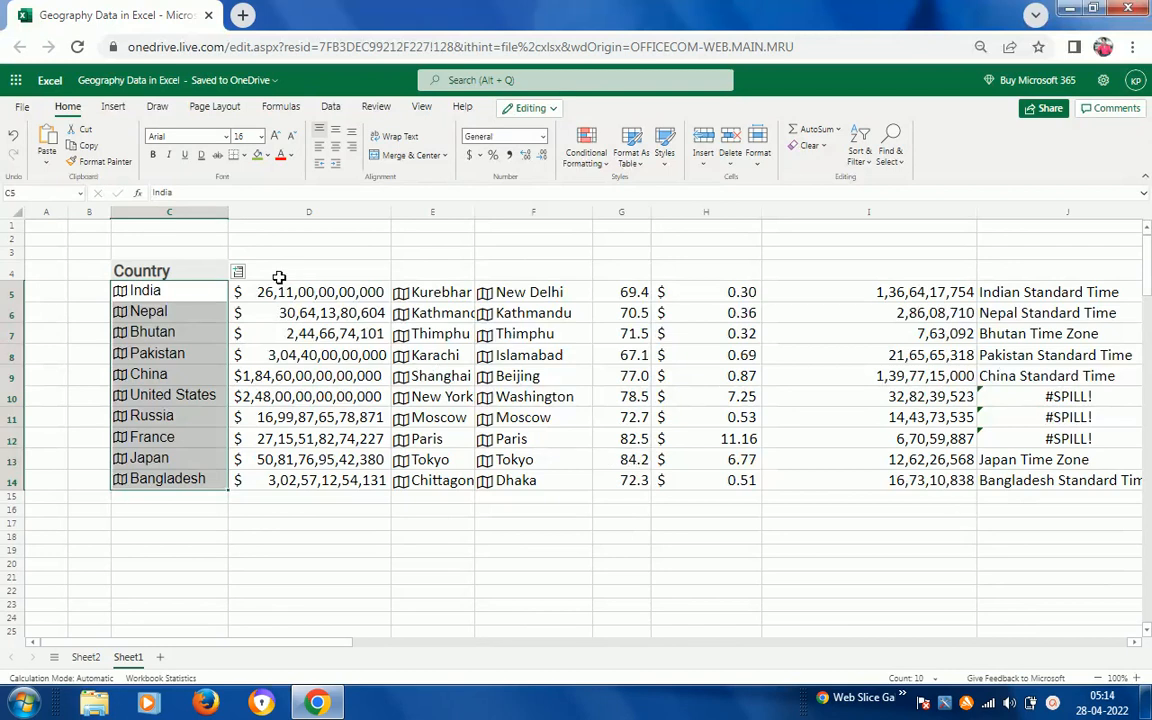
left_click(237, 272)
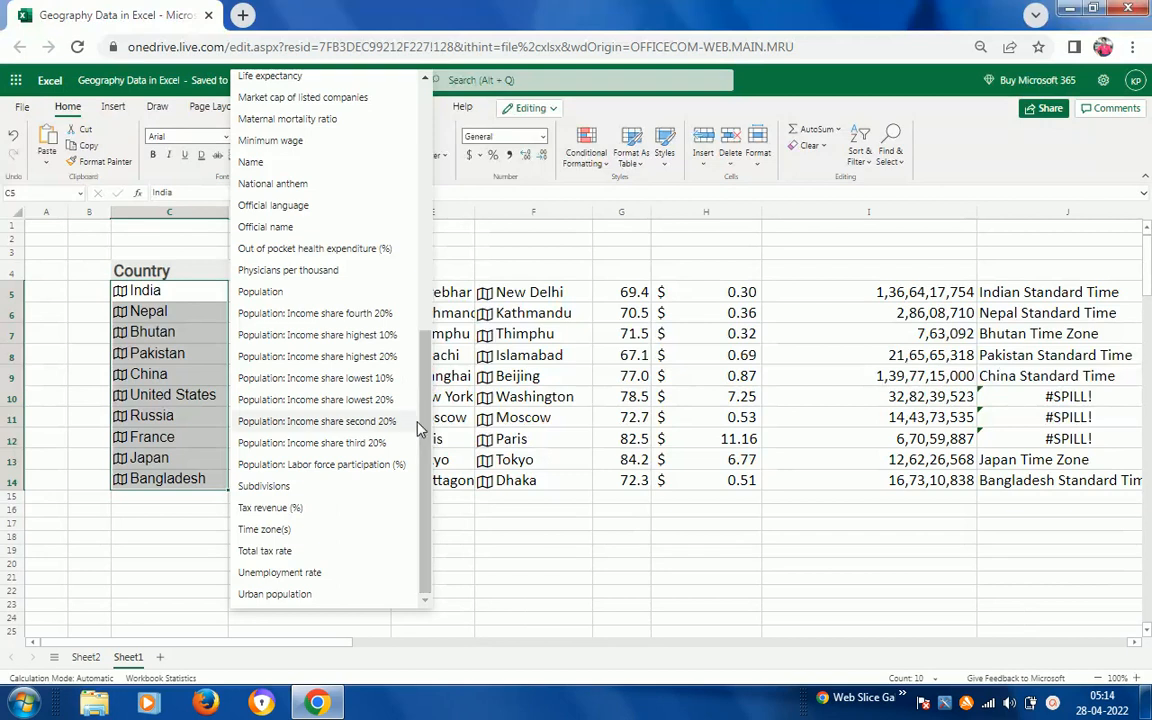
left_click(244, 440)
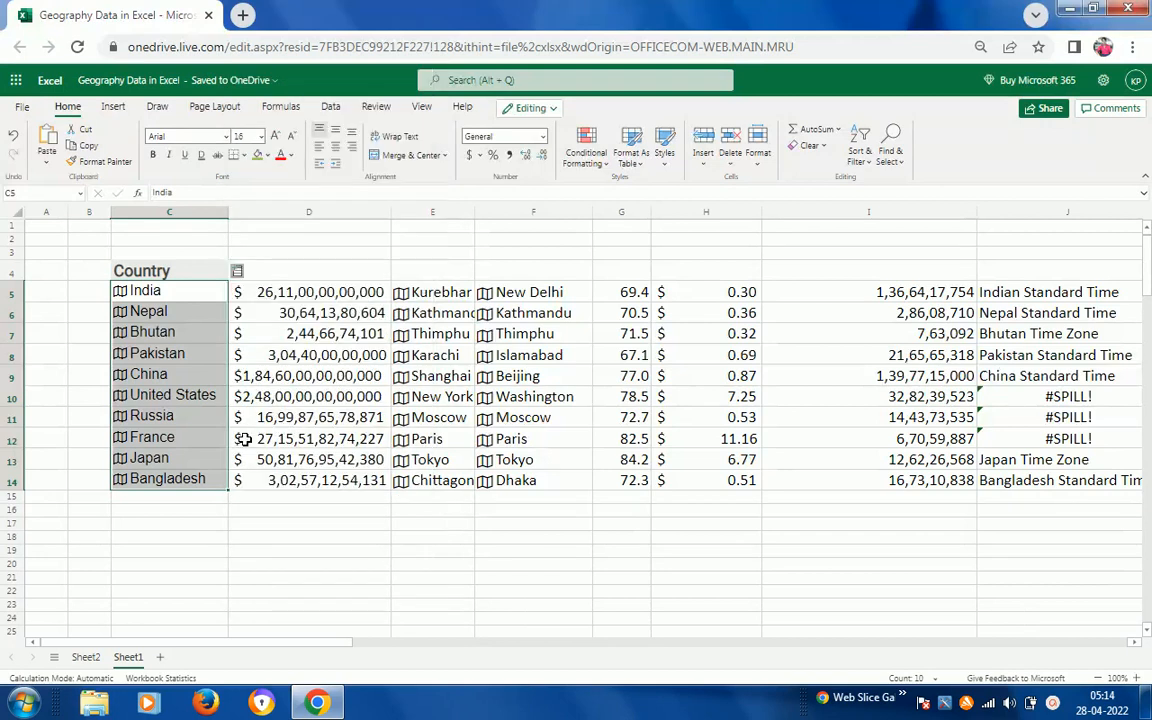
- Clear all the extracted country data in columns D to J, rows 5 to 14, keeping the country names
left_click(187, 293)
key("Right")
key("shift+Down")
key("shift+Down")
key("shift+Down")
key("shift+Down")
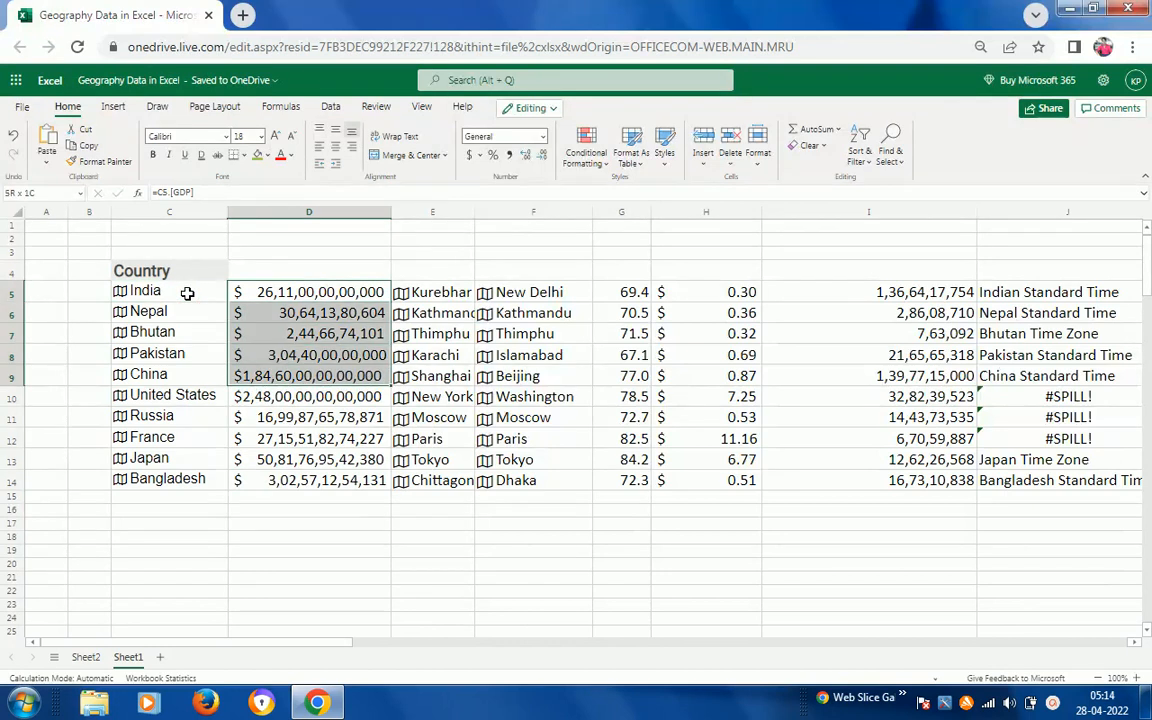
key("shift+Down")
key("shift+Down")
key("shift+Down")
key("shift+Down")
key("shift+Down")
key("shift+Down")
key("shift+Right")
key("shift+Right")
key("shift+Right")
key("shift+Right")
key("shift+Right")
key("shift+Right")
key("shift+Right")
key("shift+Right")
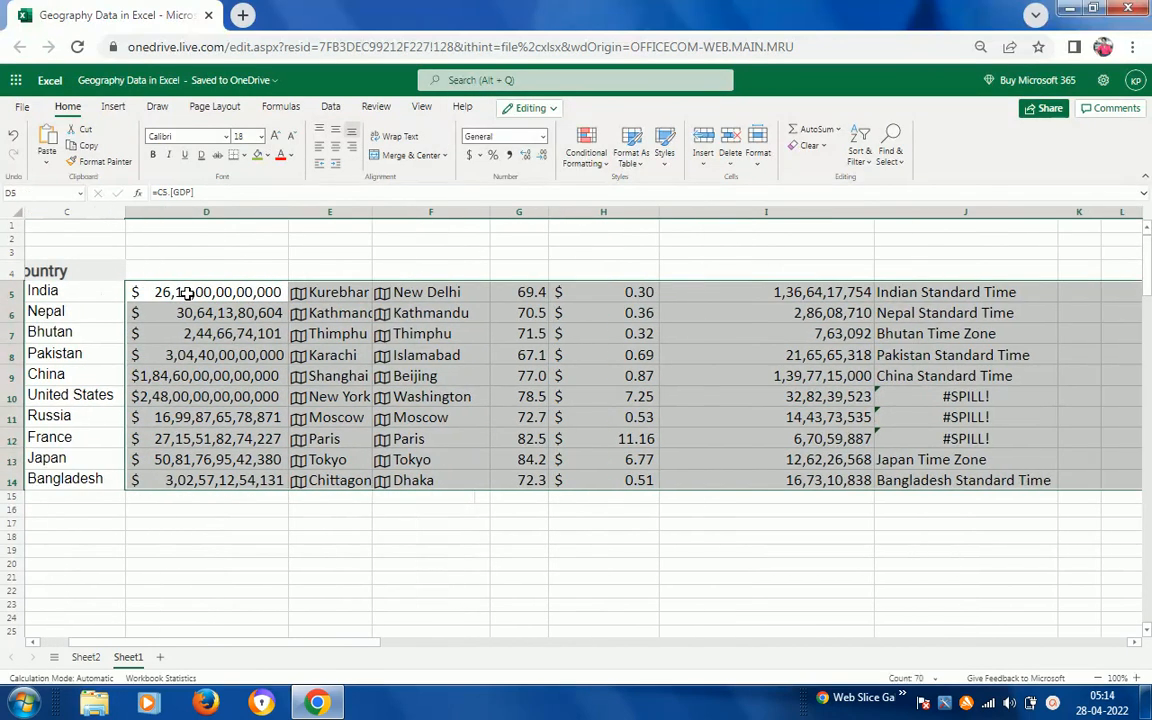
key("Delete")
- Enter the formula =C5.[Birth rate] in cell D5 to get India's birth rate
key("Home")
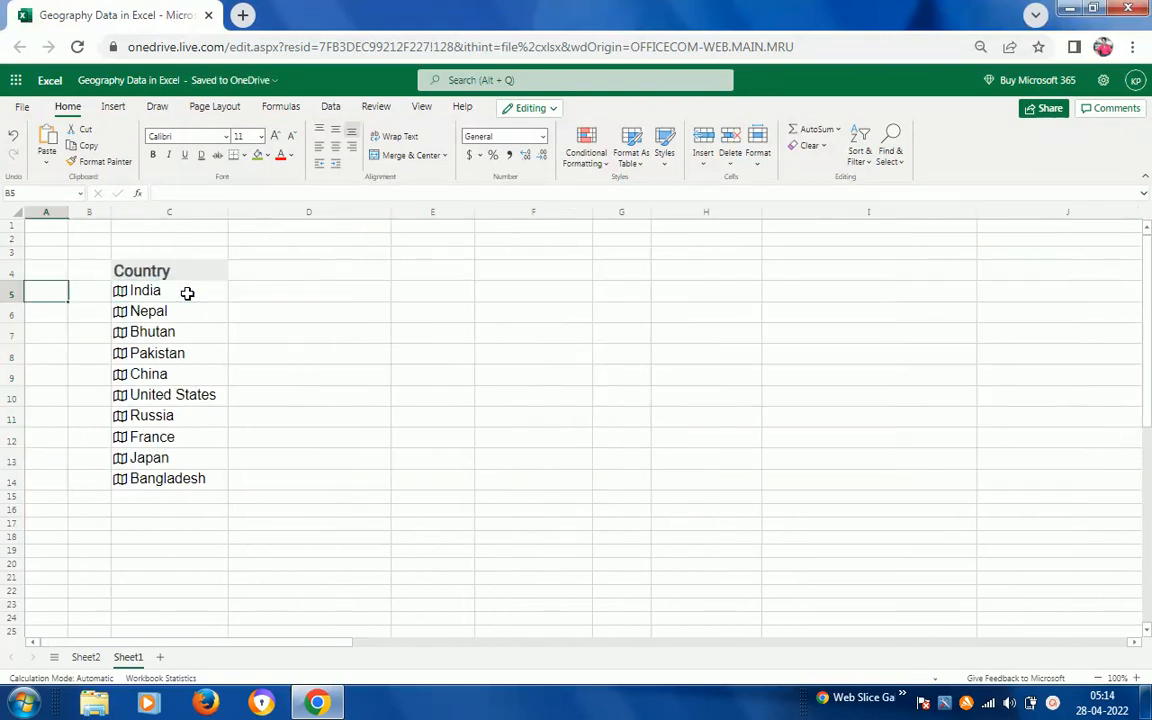
key("Right")
key("Right")
key("Right")
type("=")
left_click(187, 293)
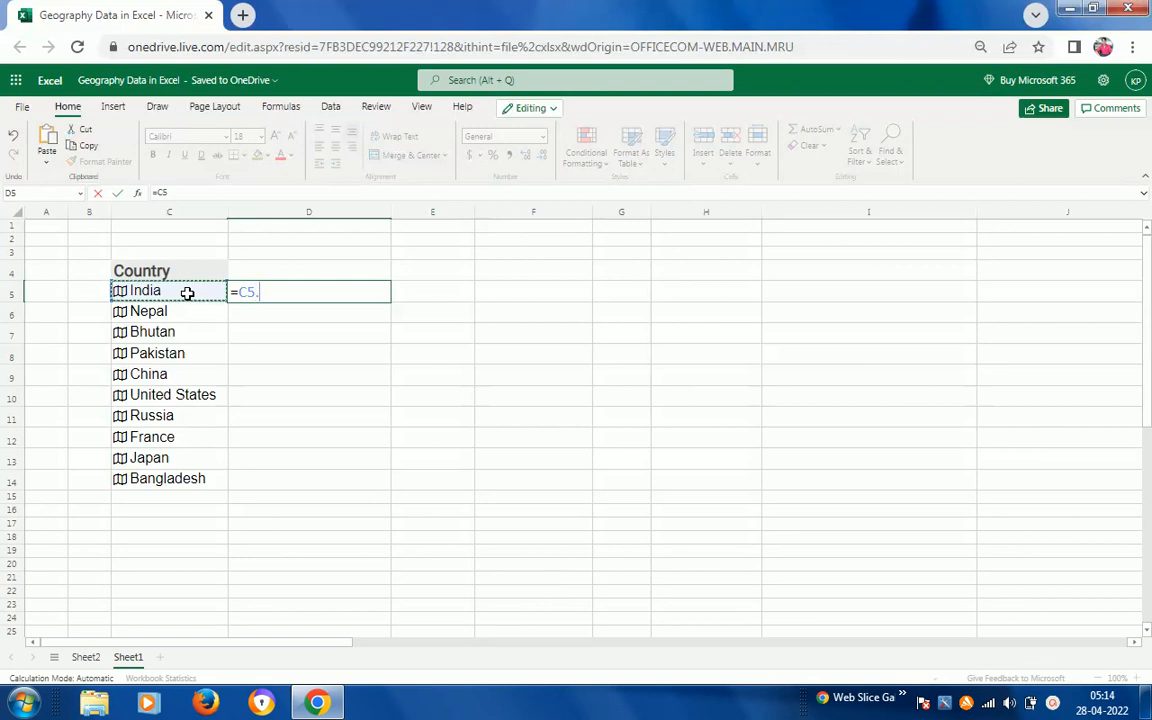
type(".")
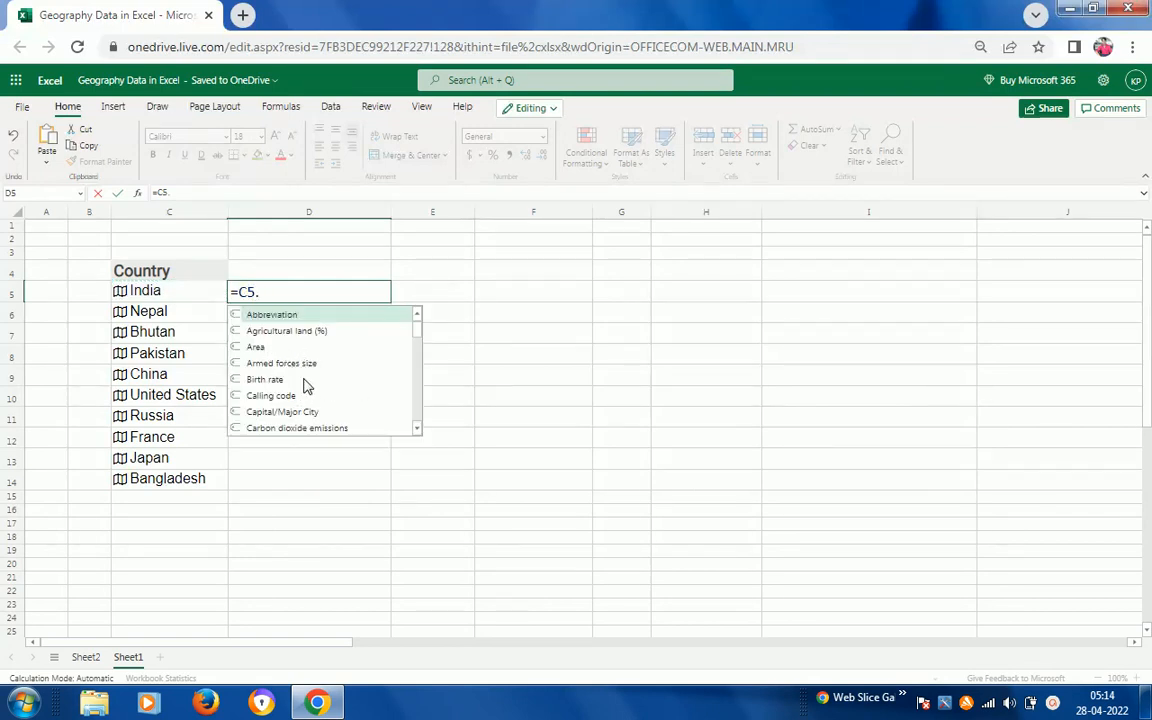
double_click(283, 380)
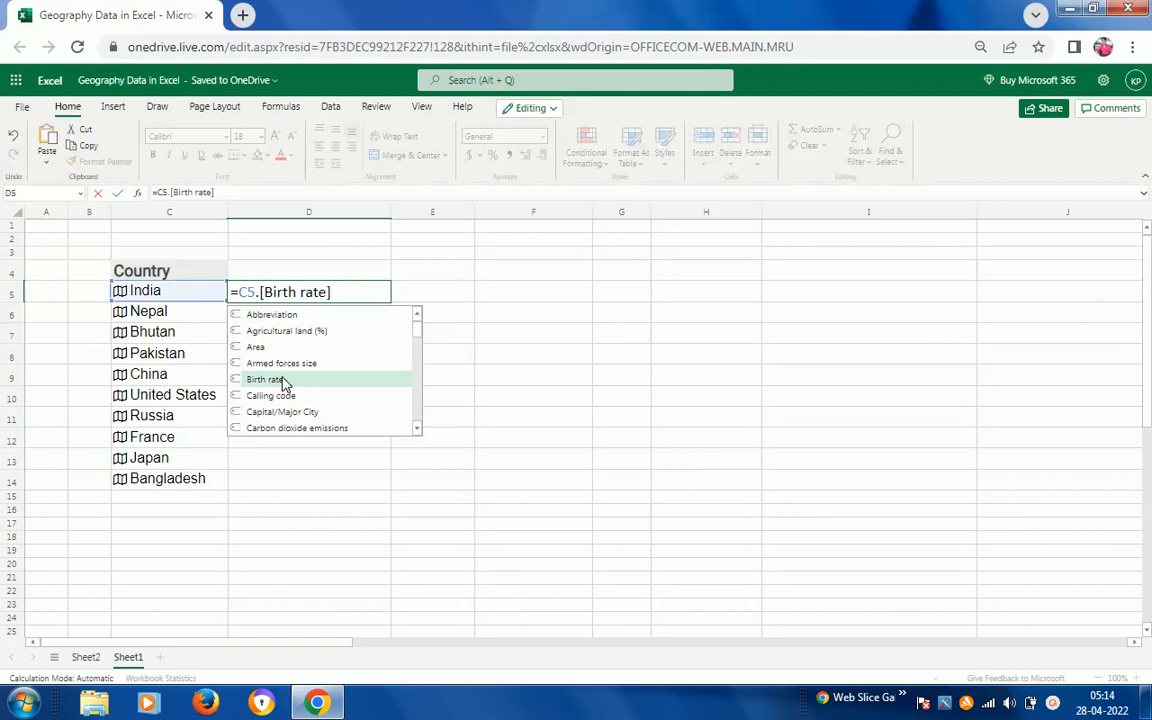
key("Return")
- Copy the birth rate formula from D5 to all the countries in D5:D14
key("Up")
key("ctrl+c")
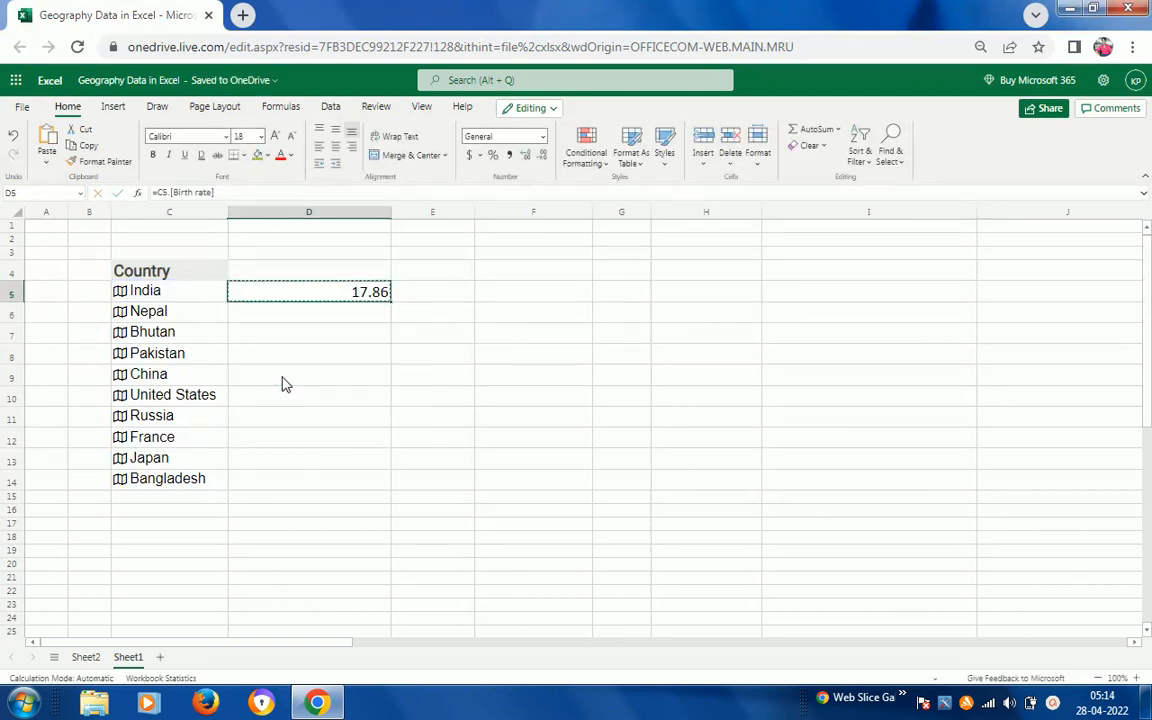
key("shift+Down")
key("shift+Down")
key("shift+Down")
key("shift+Down")
key("shift+Down")
key("shift+Down")
key("shift+Down")
key("shift+Down")
key("shift+Down")
key("ctrl+v")
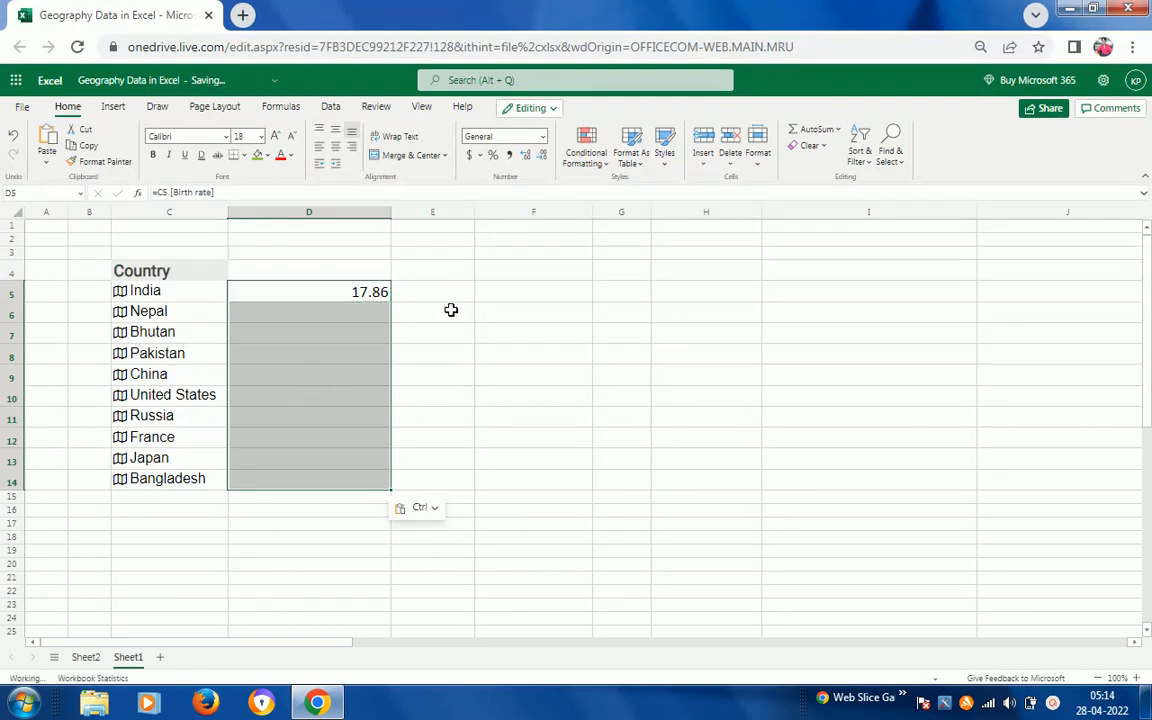
- Enter the formula =C5.Name in cell E5 to get India's name
left_click(425, 293)
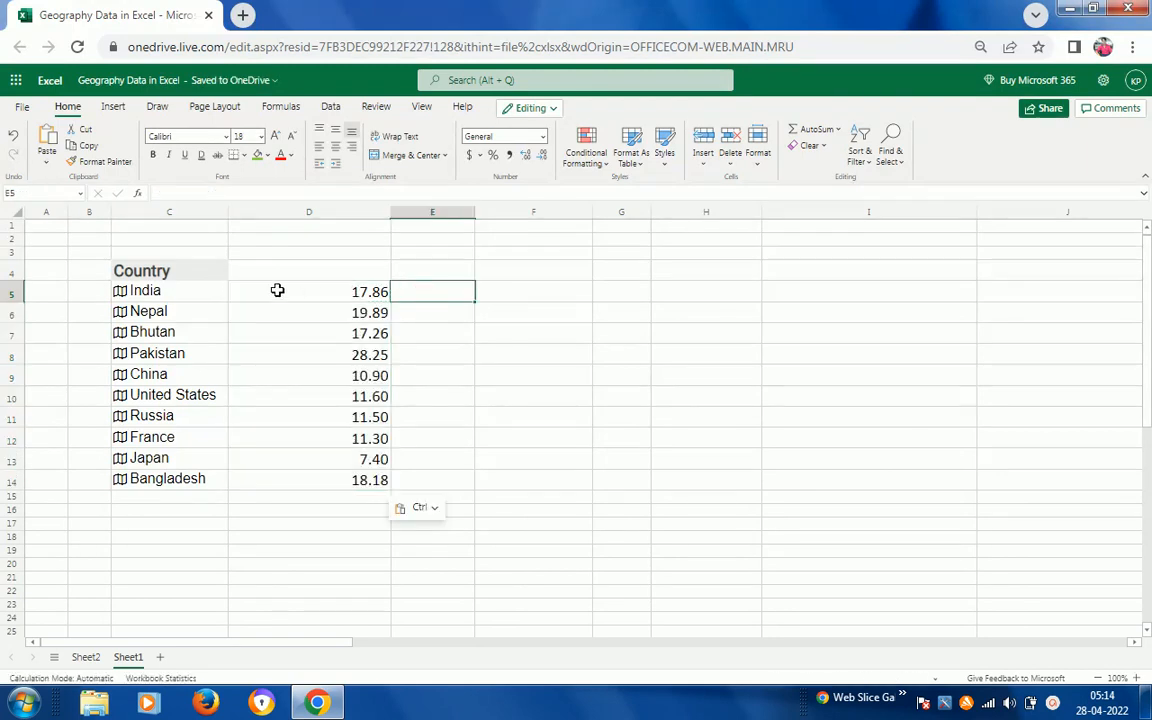
type("=")
key("Left")
key("Left")
type(".")
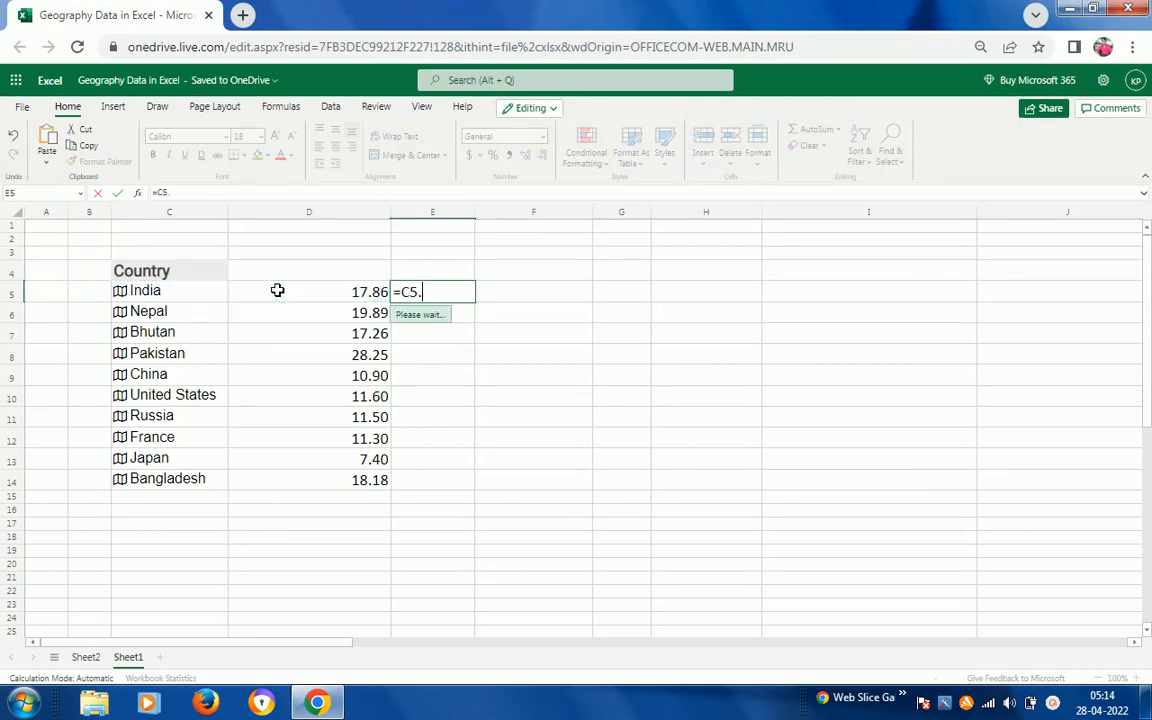
left_click_drag(583, 335, 584, 386)
left_click(420, 351)
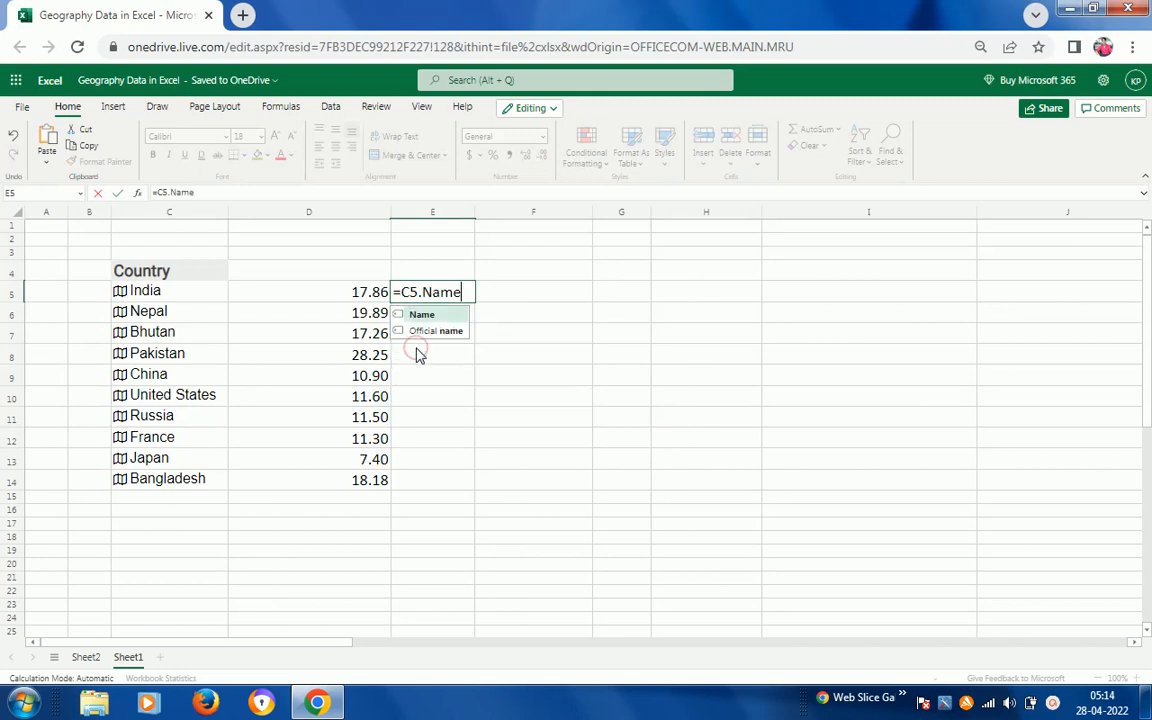
key("Return")
- Copy the name formula from E5 down column E for all the countries through row 14
key("Up")
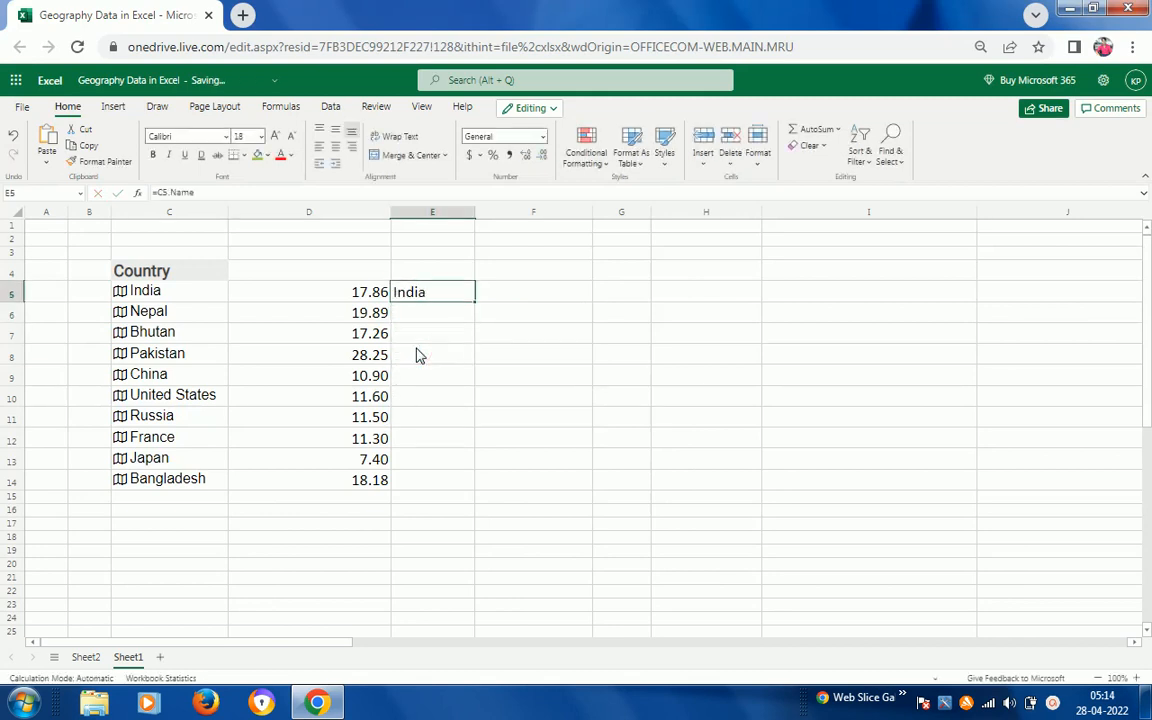
key("ctrl+c")
key("shift+Down")
key("shift+Down")
key("shift+Down")
key("shift+Down")
key("shift+Down")
key("shift+Down")
key("shift+Down")
key("shift+Down")
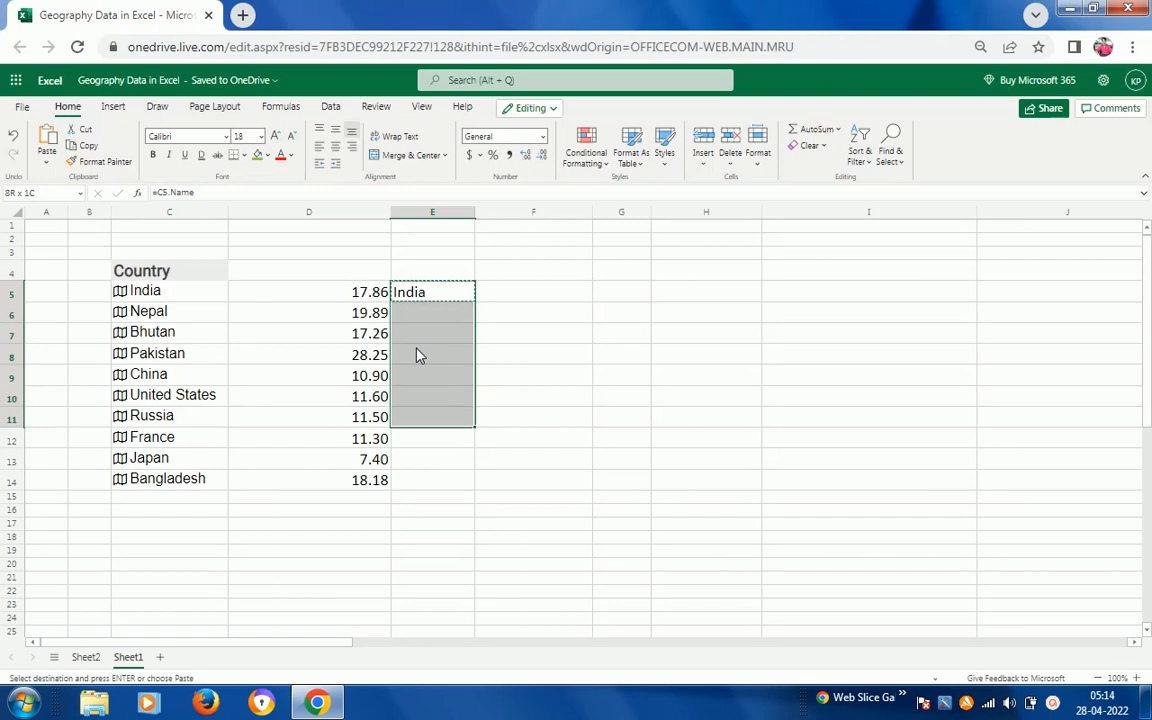
key("shift+Down")
key("ctrl+v")
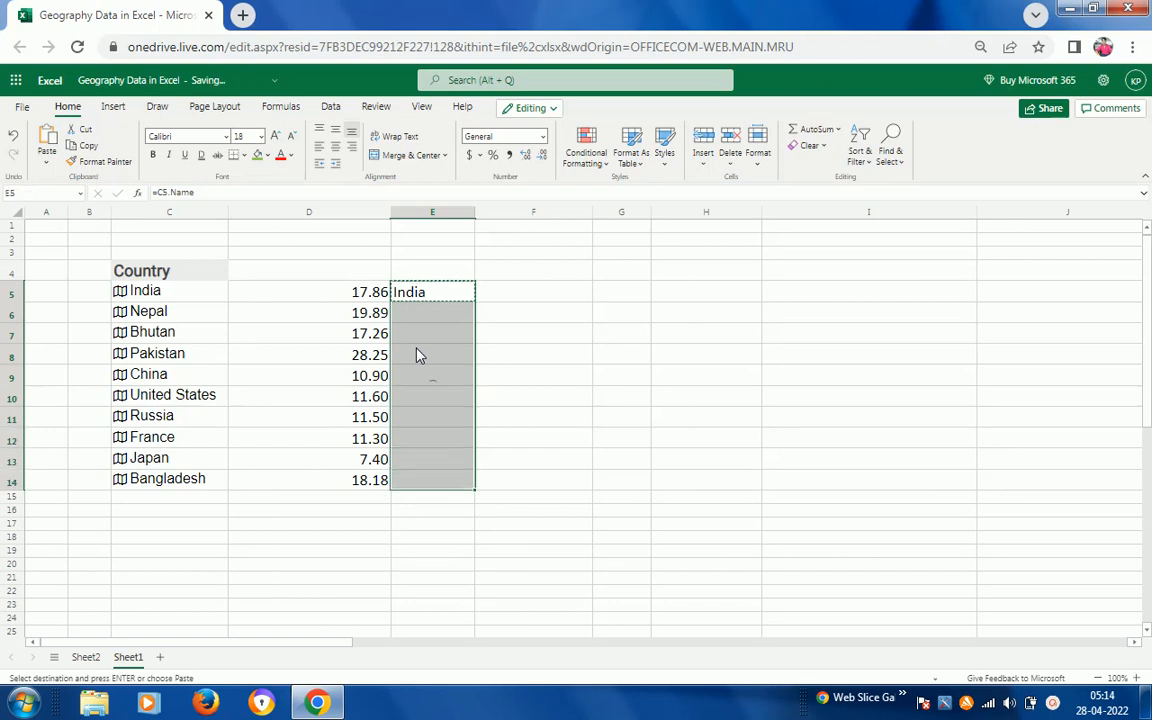
- Enter the formula =C5.[National anthem] in cell F5 to get India's national anthem
left_click(512, 295)
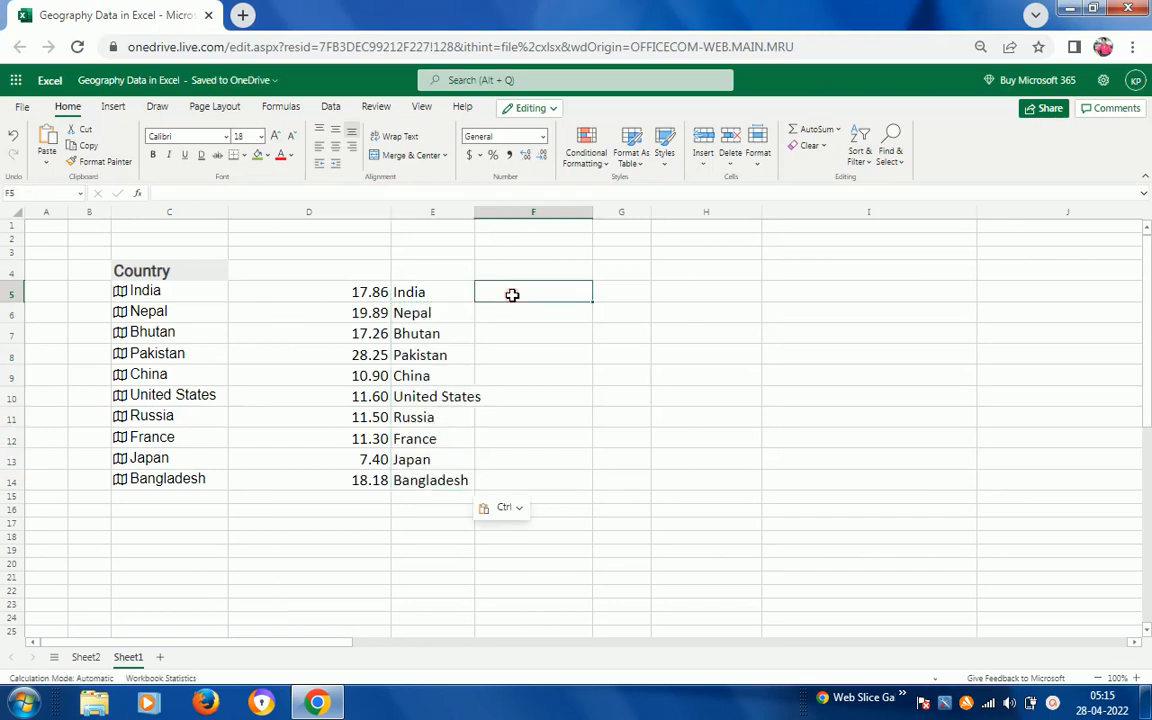
type("=")
key("Left")
key("Left")
key("Left")
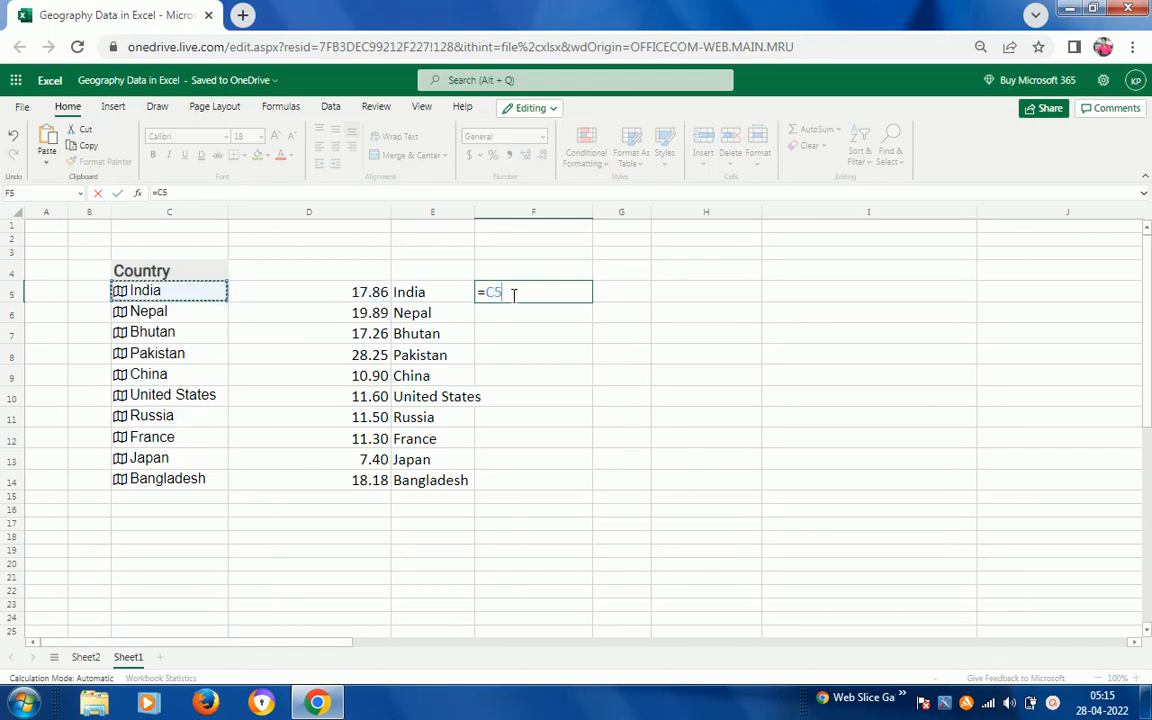
type(".")
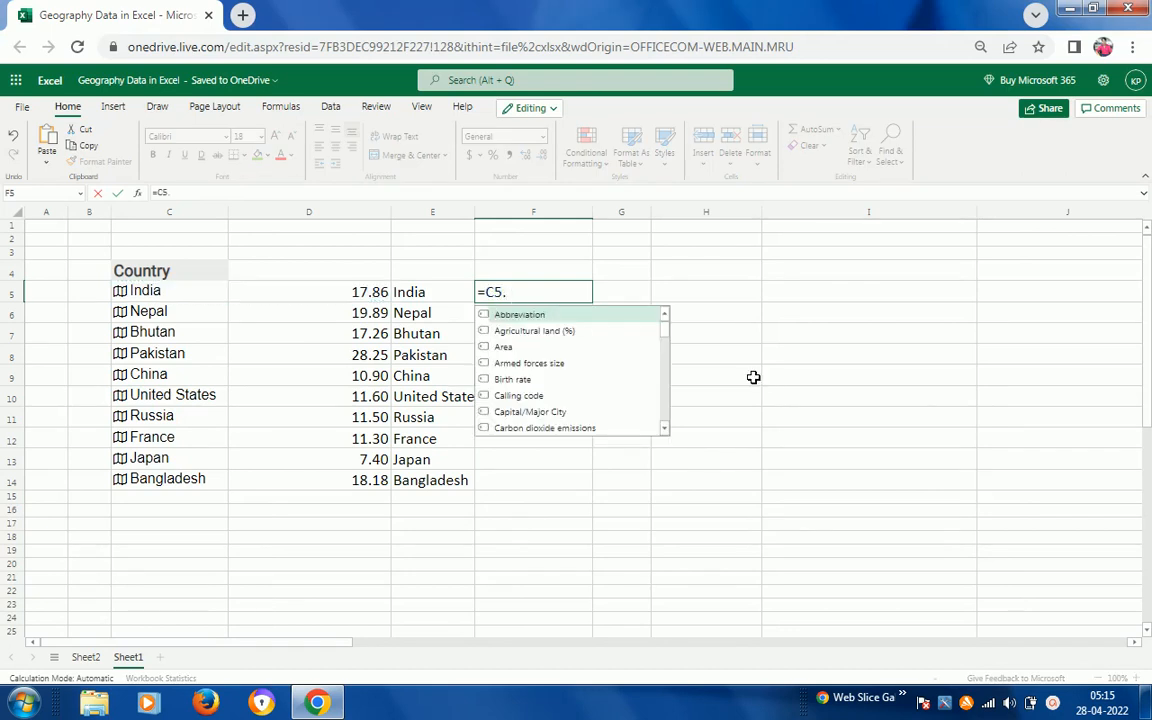
left_click_drag(666, 338, 666, 388)
double_click(555, 380)
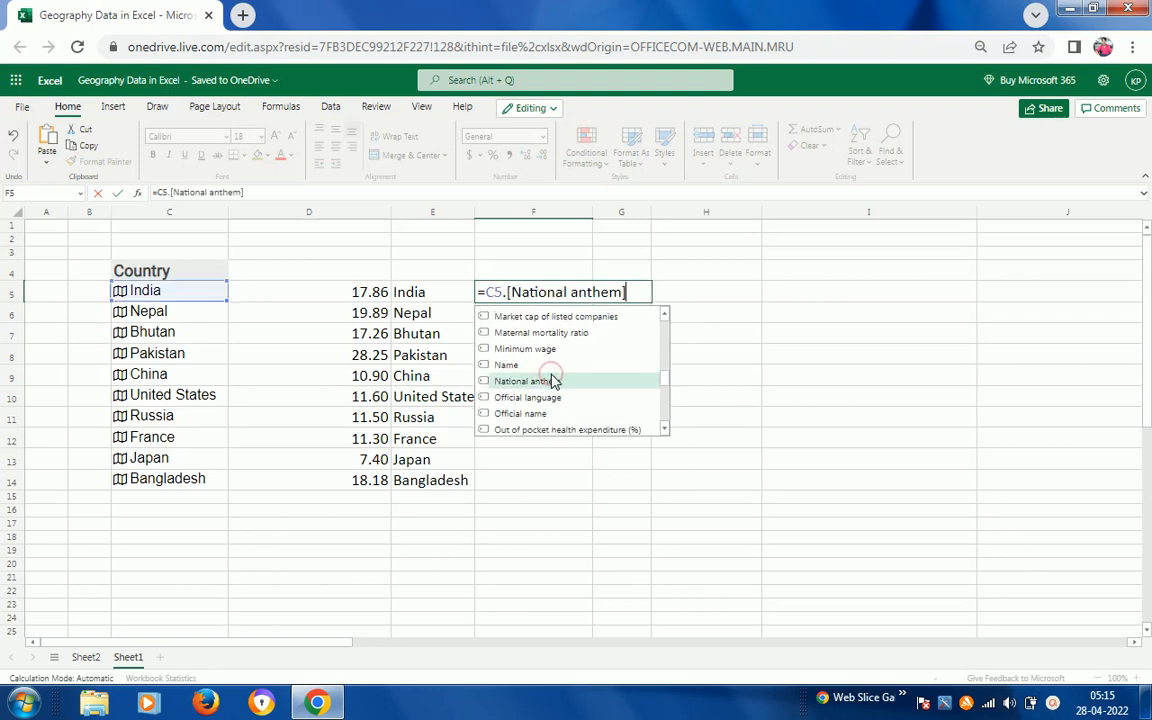
key("Return")
- Copy the national anthem formula from F5 to F5:F14 and widen column F to fit the anthem titles
key("Up")
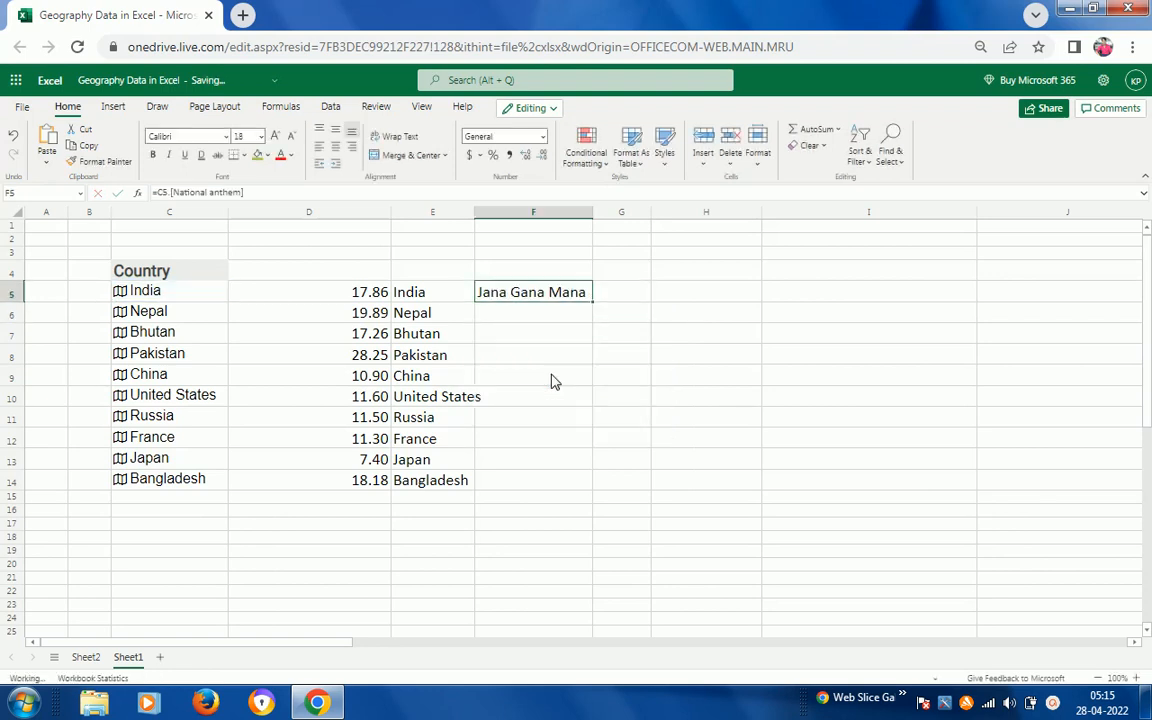
key("ctrl+c")
key("shift+Down")
key("shift+Down")
key("shift+Down")
key("shift+Down")
key("shift+Down")
key("shift+Down")
key("shift+Down")
key("shift+Down")
key("shift+Down")
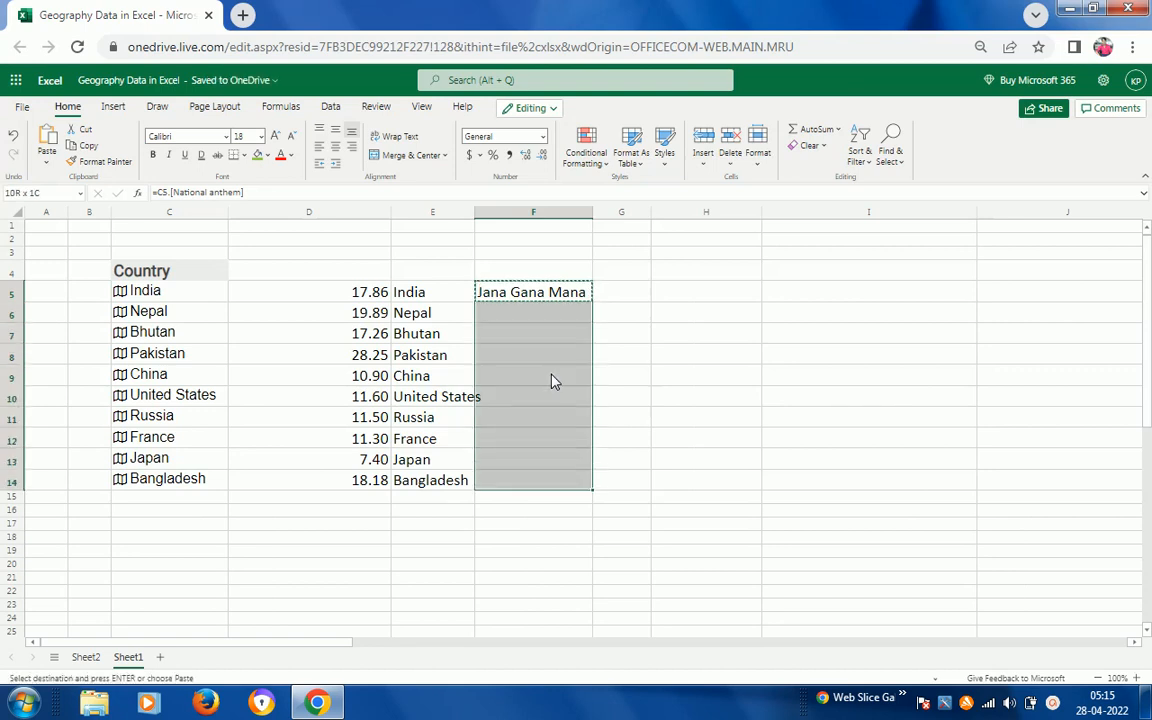
key("ctrl+v")
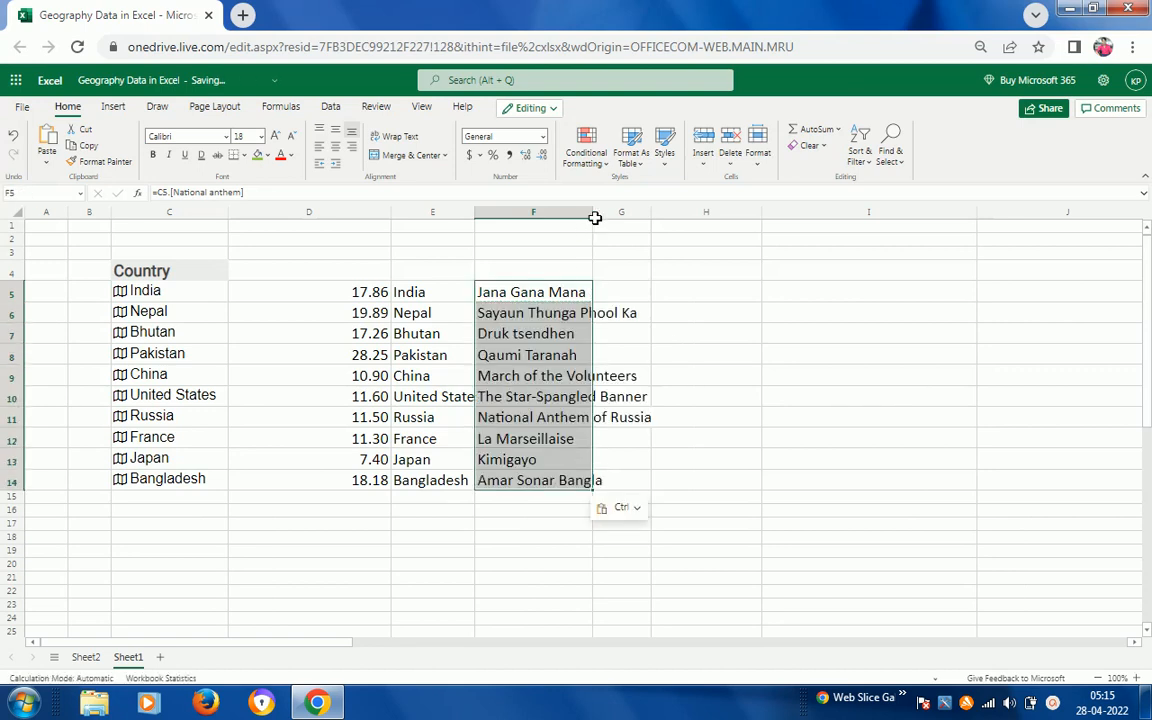
left_click_drag(594, 213, 689, 212)
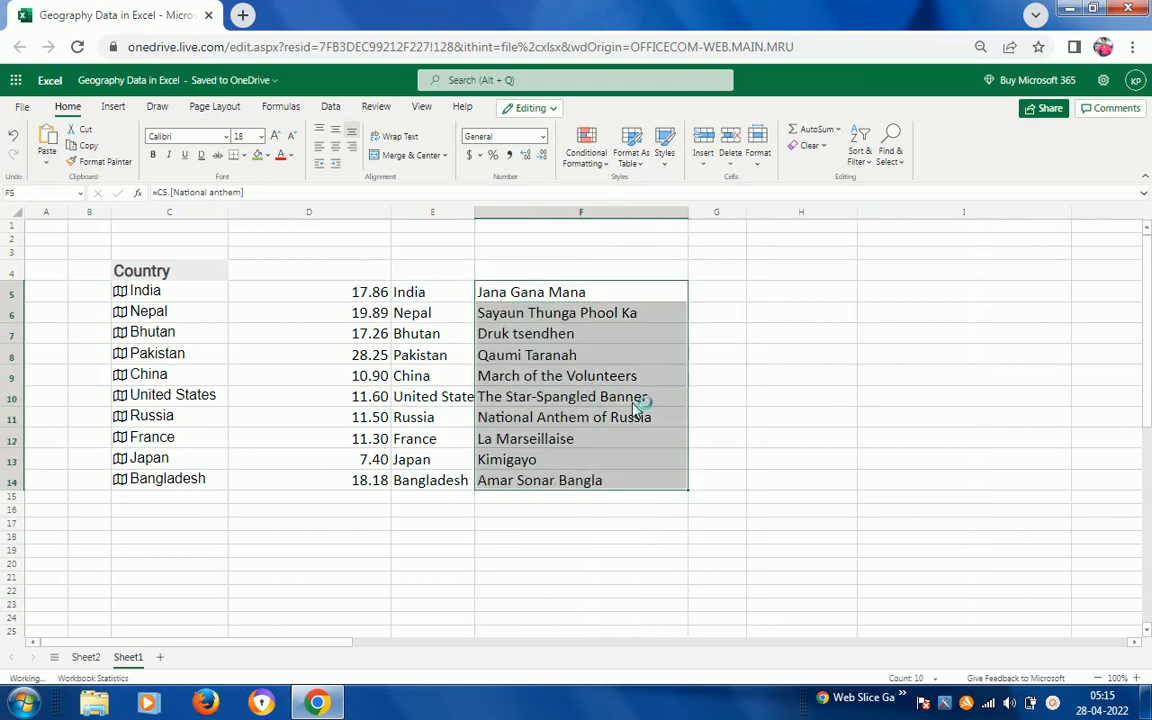
left_click(582, 296)
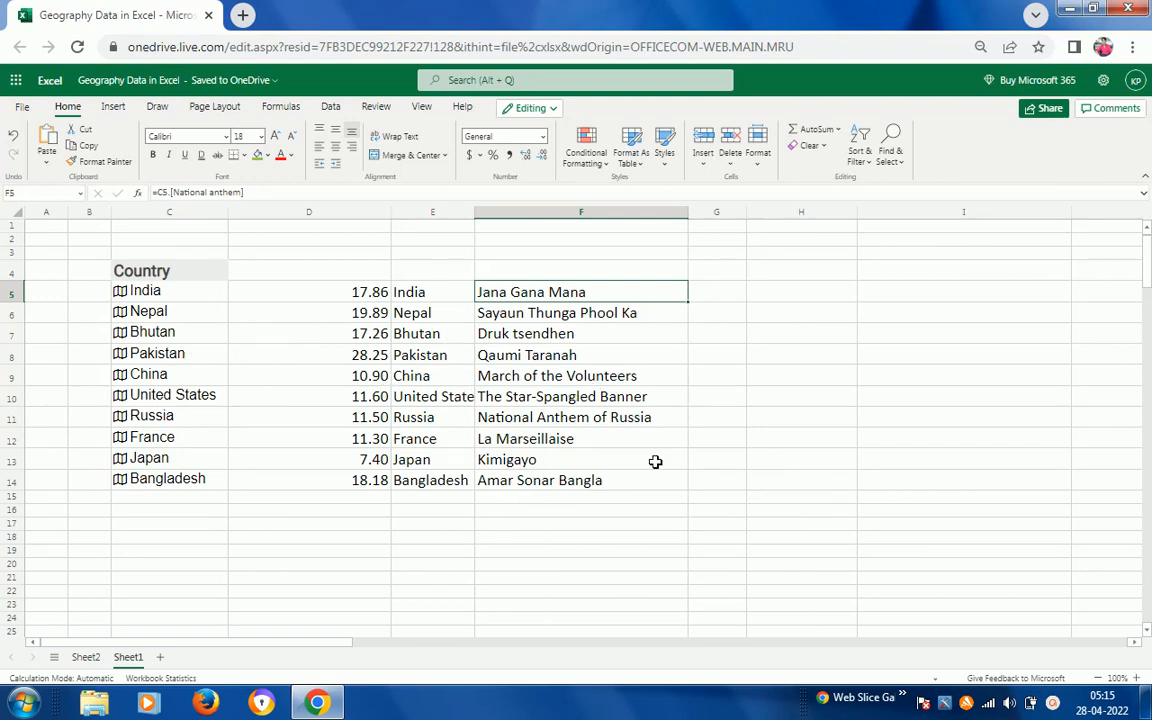
- Enter the formula =C5.[Unemployment rate] in cell G5 to get India's unemployment rate
left_click(735, 294)
type("=")
key("Left")
key("Left")
key("Left")
key("Left")
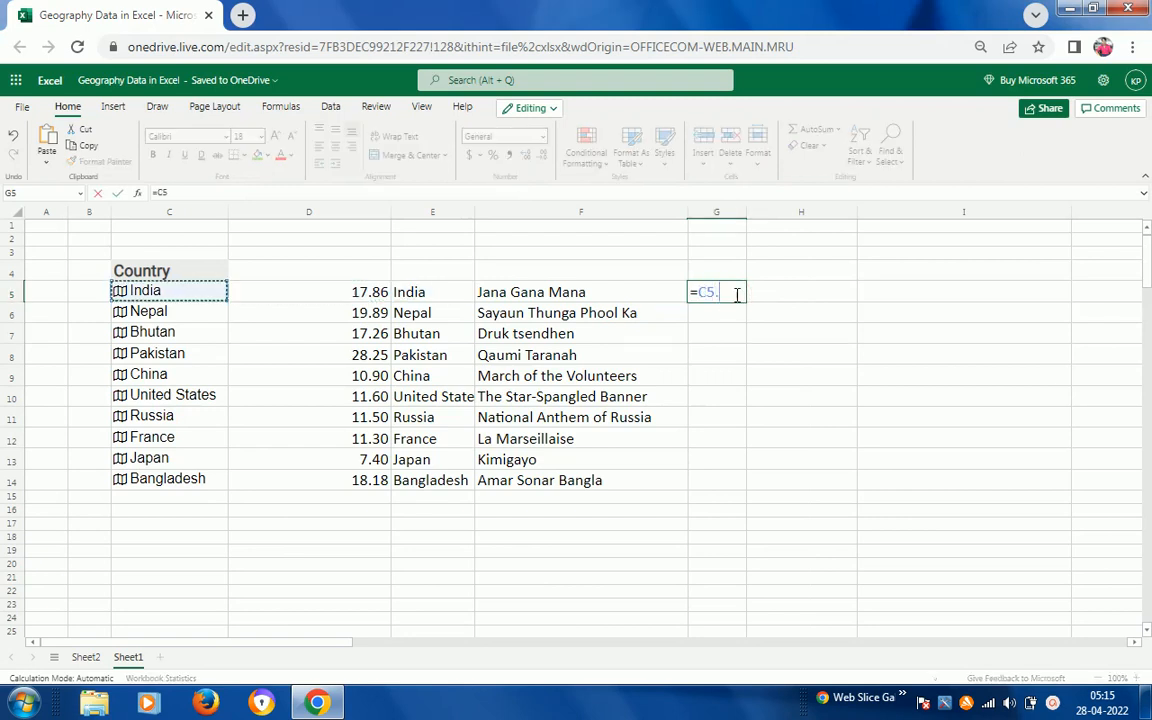
type(".")
left_click_drag(880, 338, 884, 422)
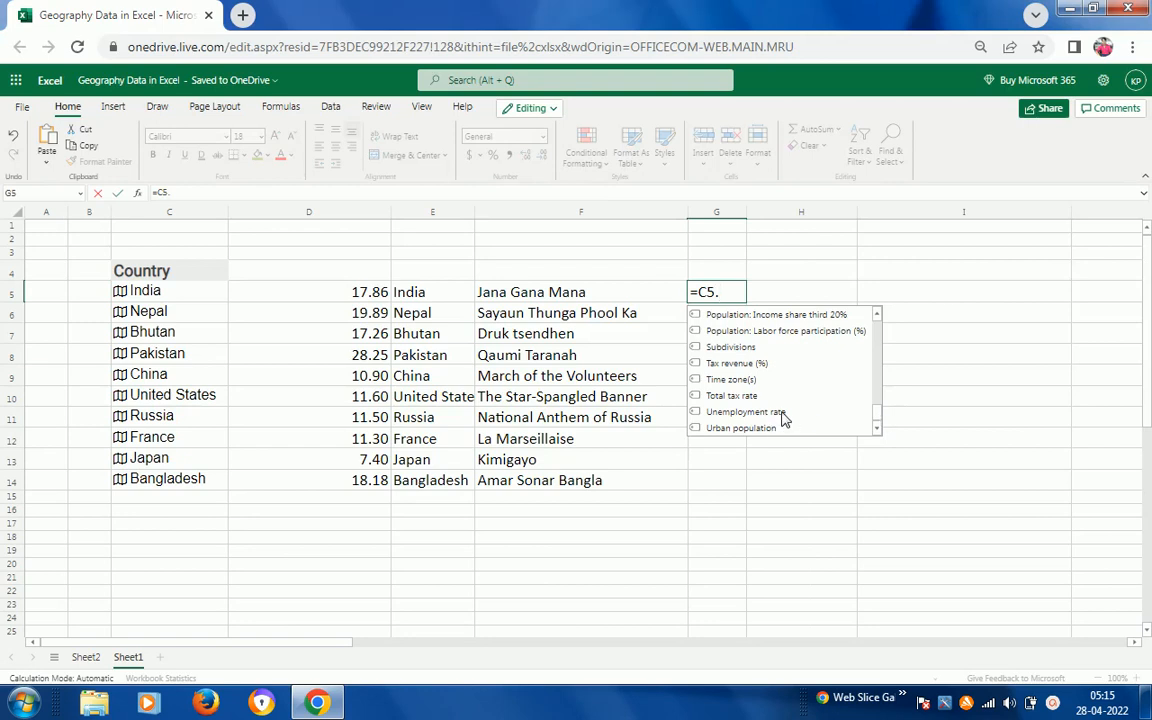
left_click(745, 412)
key("Return")
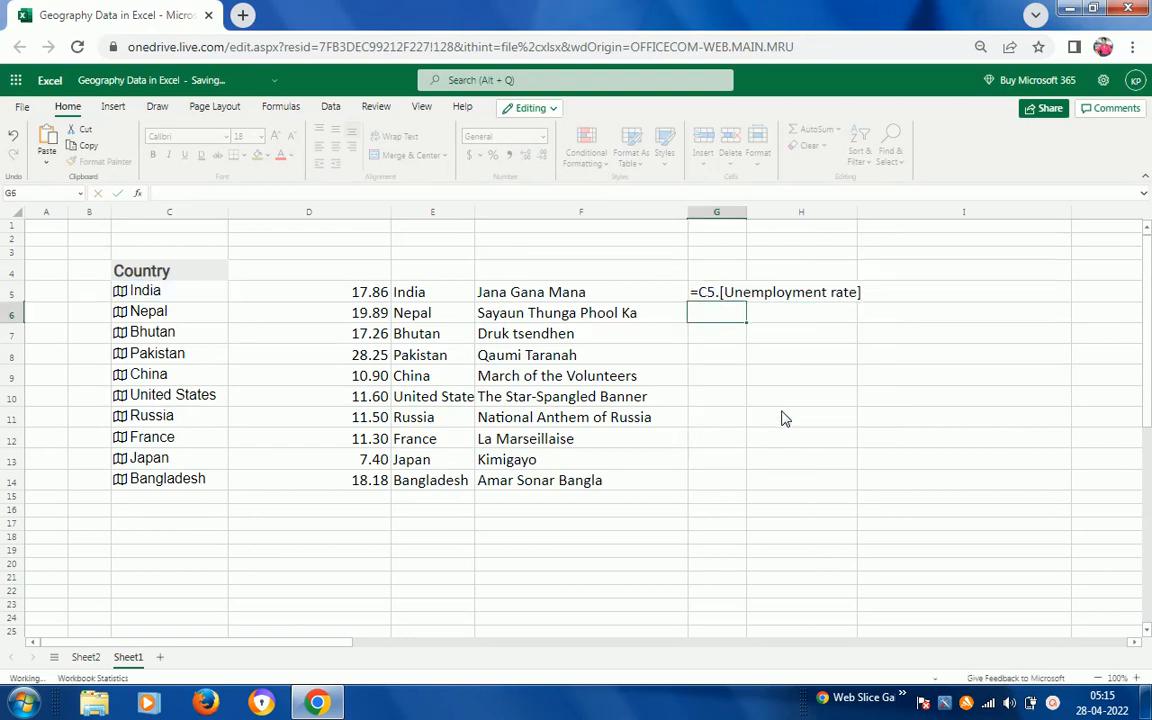
- Copy the unemployment rate formula from G5 to all the countries in G5:G14
key("Up")
key("shift+Down")
key("shift+Down")
key("shift+Down")
key("shift+Down")
key("shift+Down")
key("shift+Down")
key("shift+Down")
key("shift+Down")
key("shift+Down")
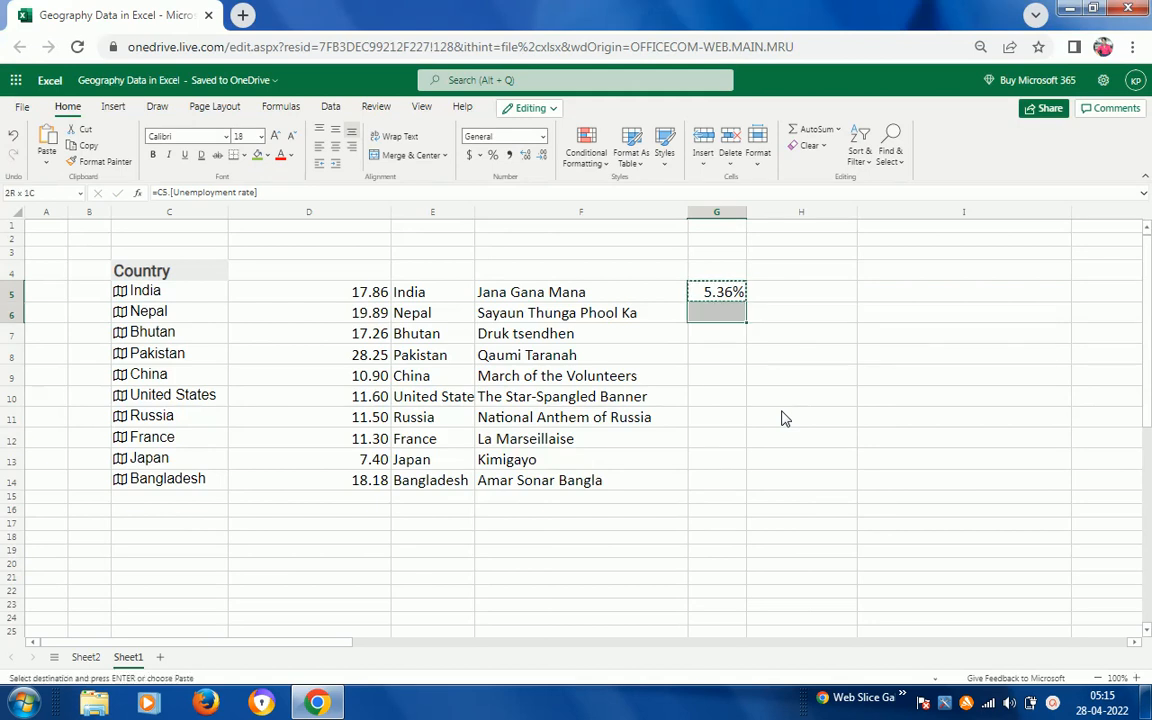
key("ctrl+v")
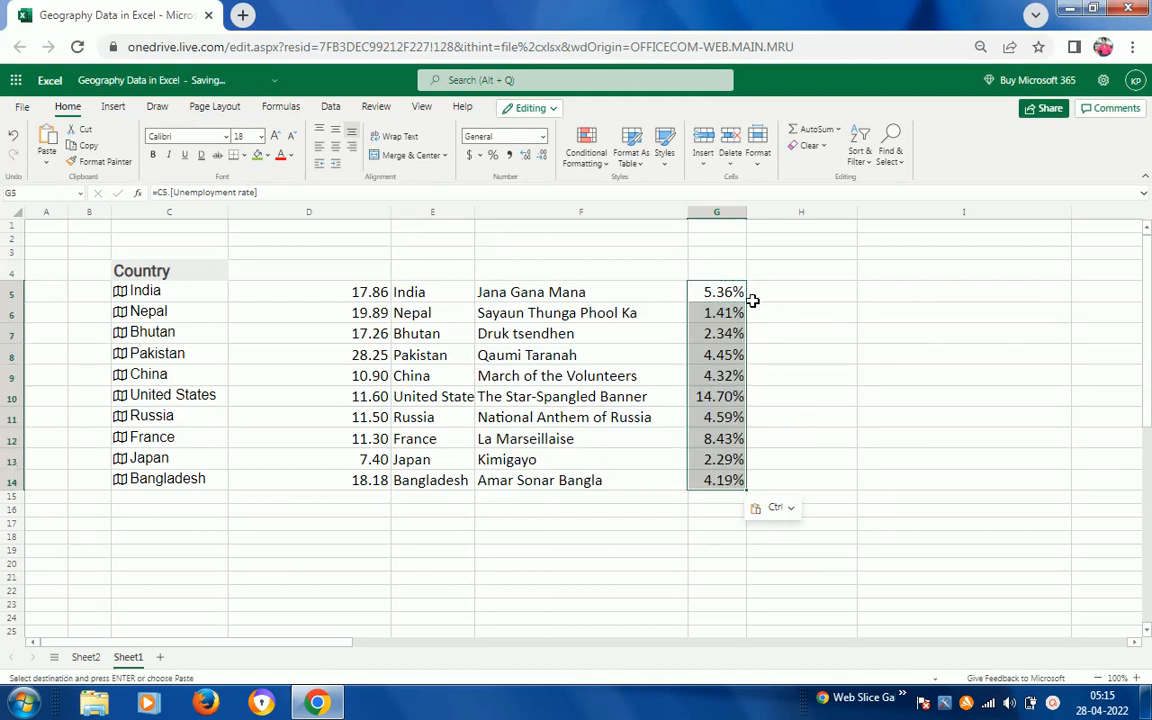
- Go through the countries' unemployment rates in column G
left_click(722, 312)
key("Down")
key("Down")
key("Down")
key("Down")
key("Up")
key("Up")
key("Up")
key("Up")
key("Up")
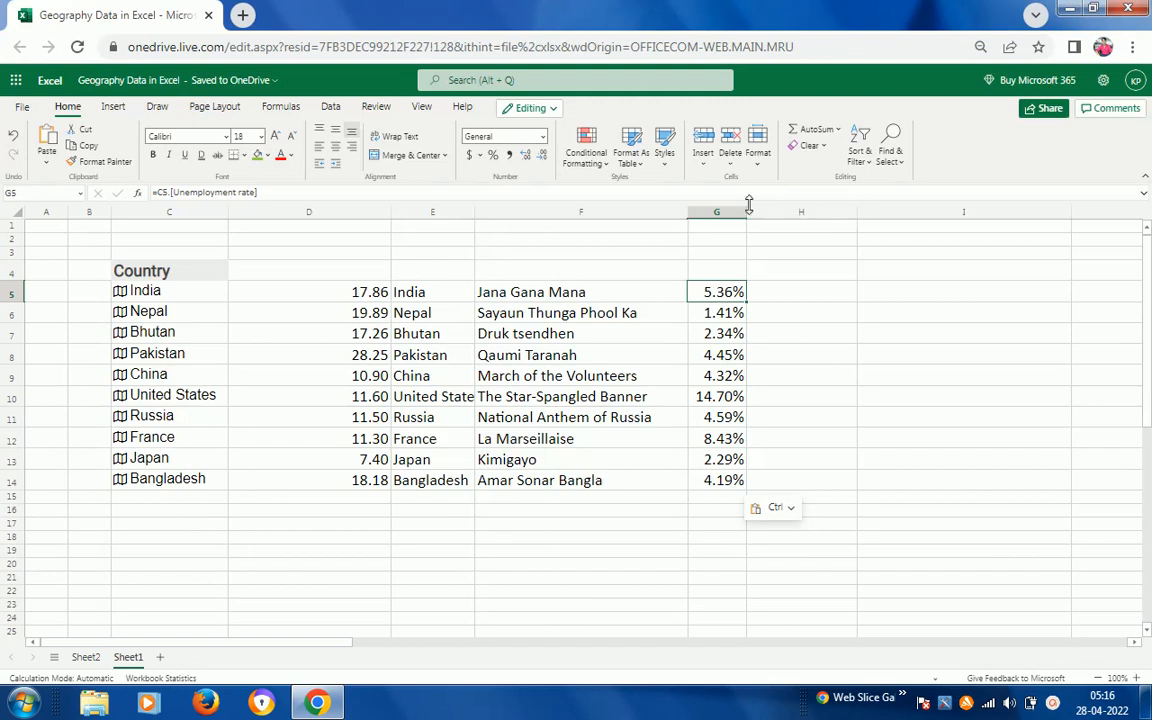
- Widen column G, which holds the unemployment rates
left_click_drag(746, 212, 848, 214)
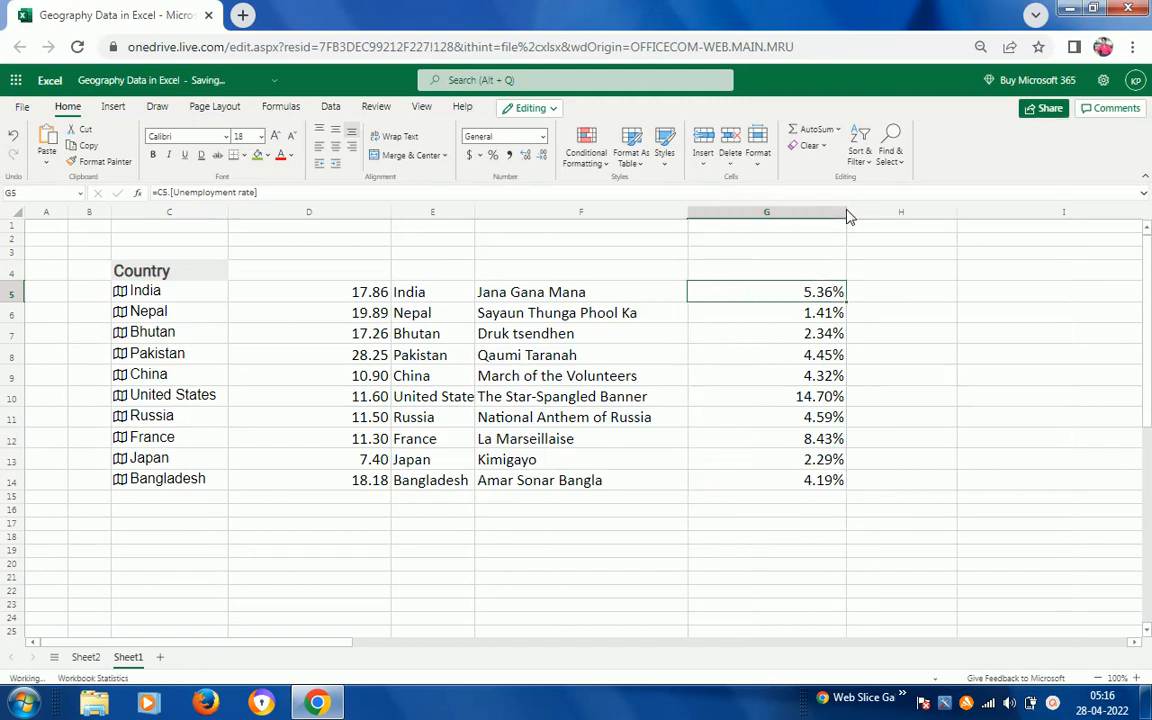
left_click(805, 398)
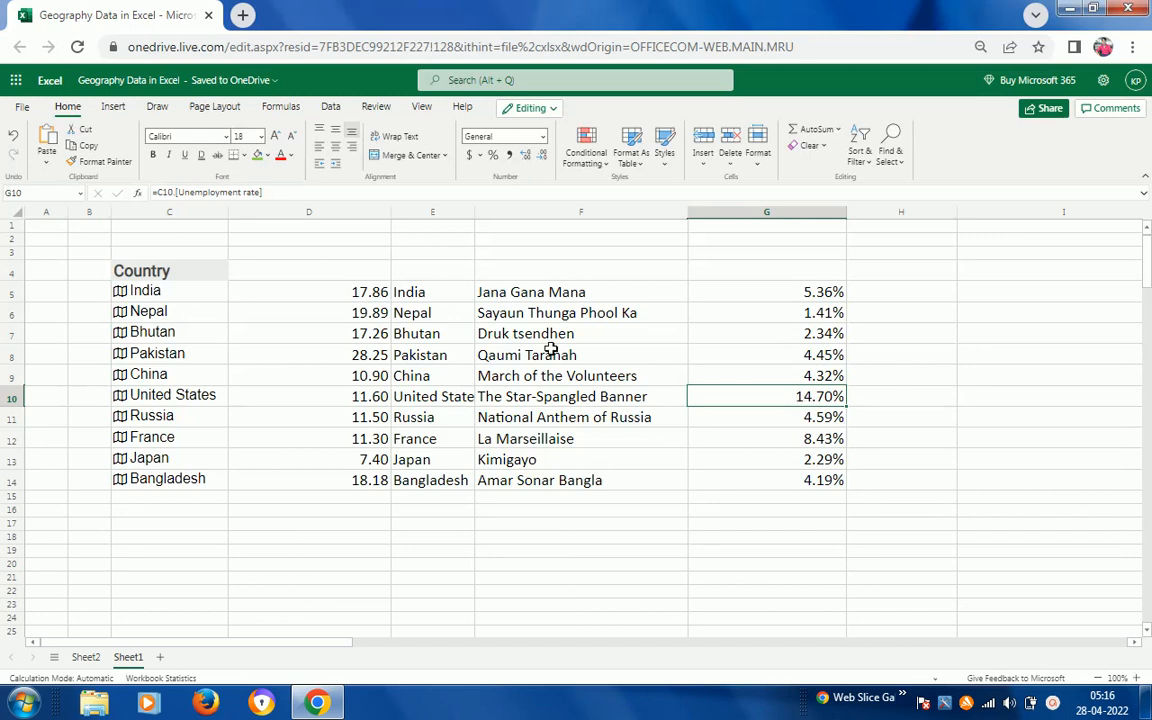
- Enter the formula =C5.Area in cell H5 to get India's area
left_click(906, 301)
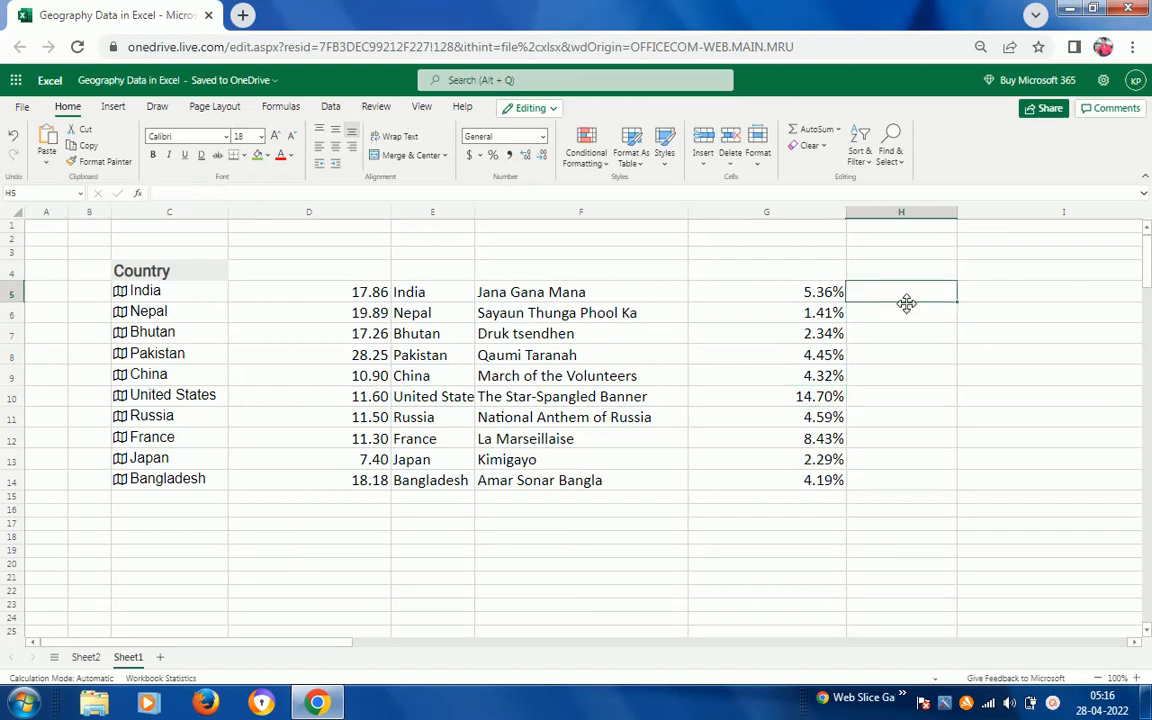
type("=")
key("Left")
key("Left")
key("Left")
key("Left")
key("Left")
key("Left")
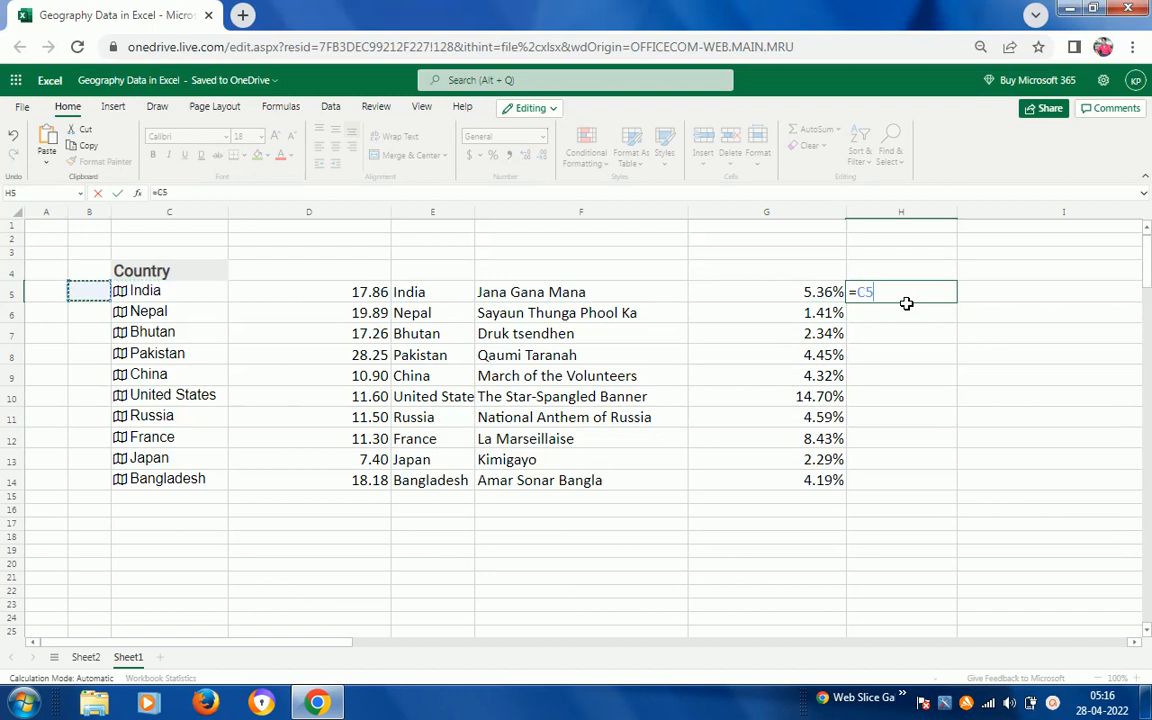
type(".")
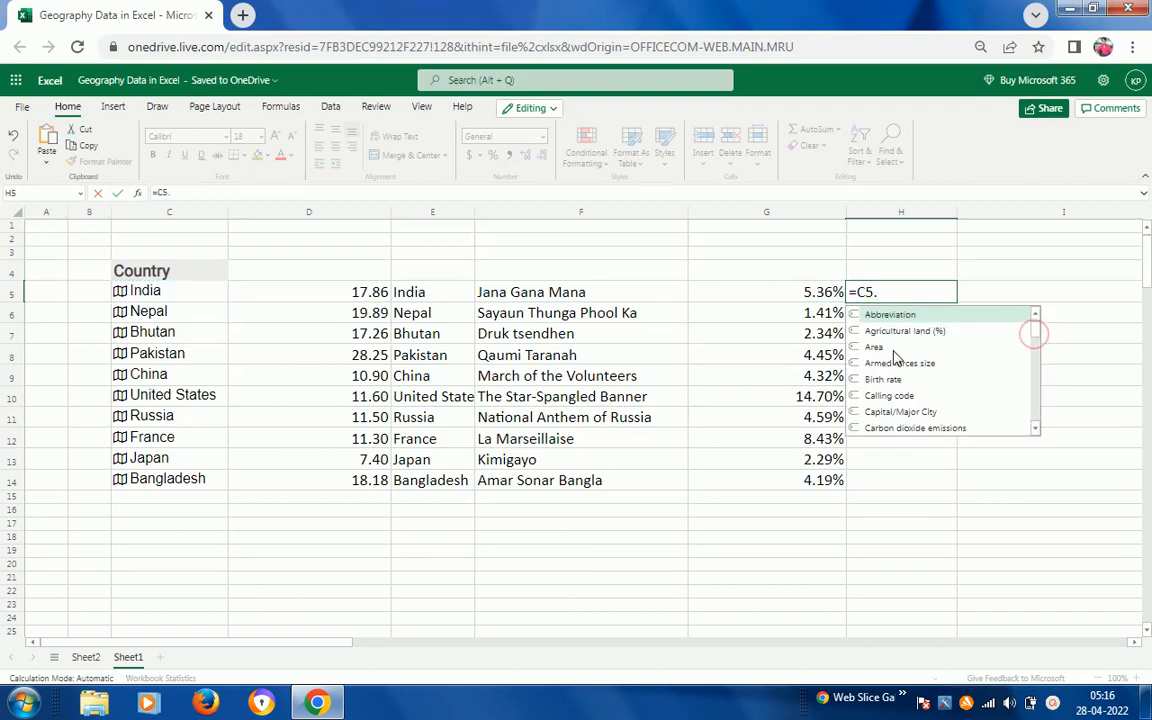
type("Area")
key("Return")
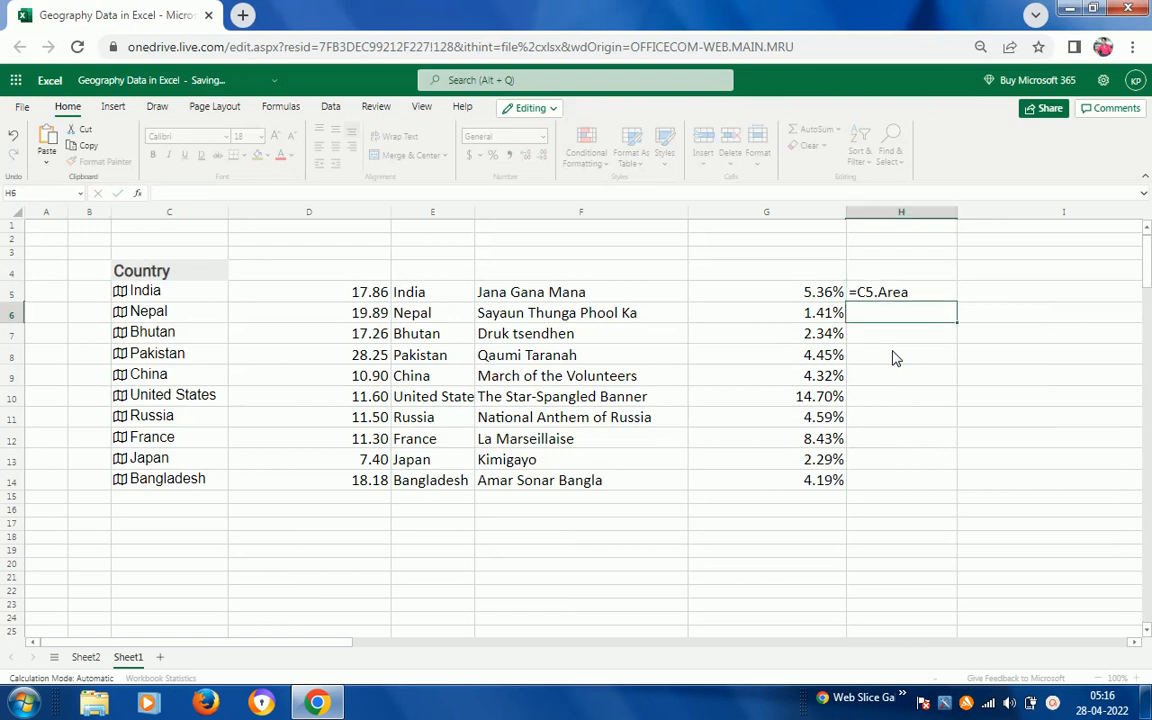
- Copy the area formula from H5 to all the countries in H5:H14
key("Up")
key("ctrl+c")
key("shift+Down")
key("shift+Down")
key("shift+Down")
key("shift+Down")
key("shift+Down")
key("shift+Down")
key("shift+Down")
key("shift+Down")
key("shift+Down")
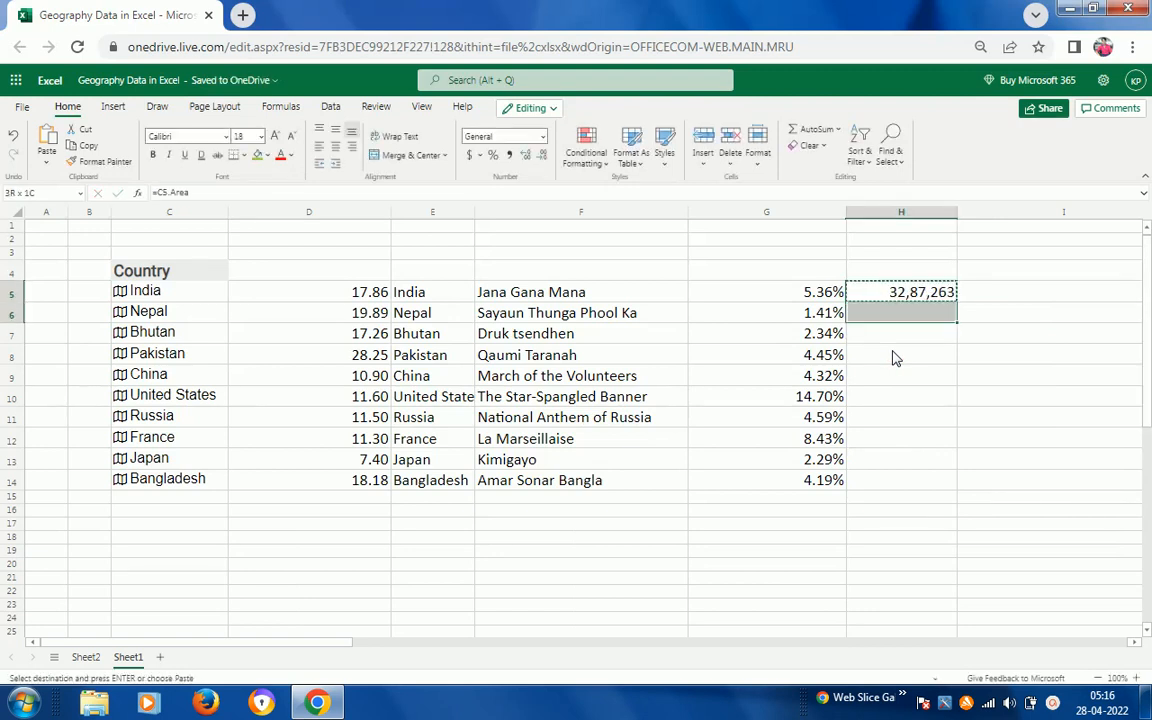
key("ctrl+v")
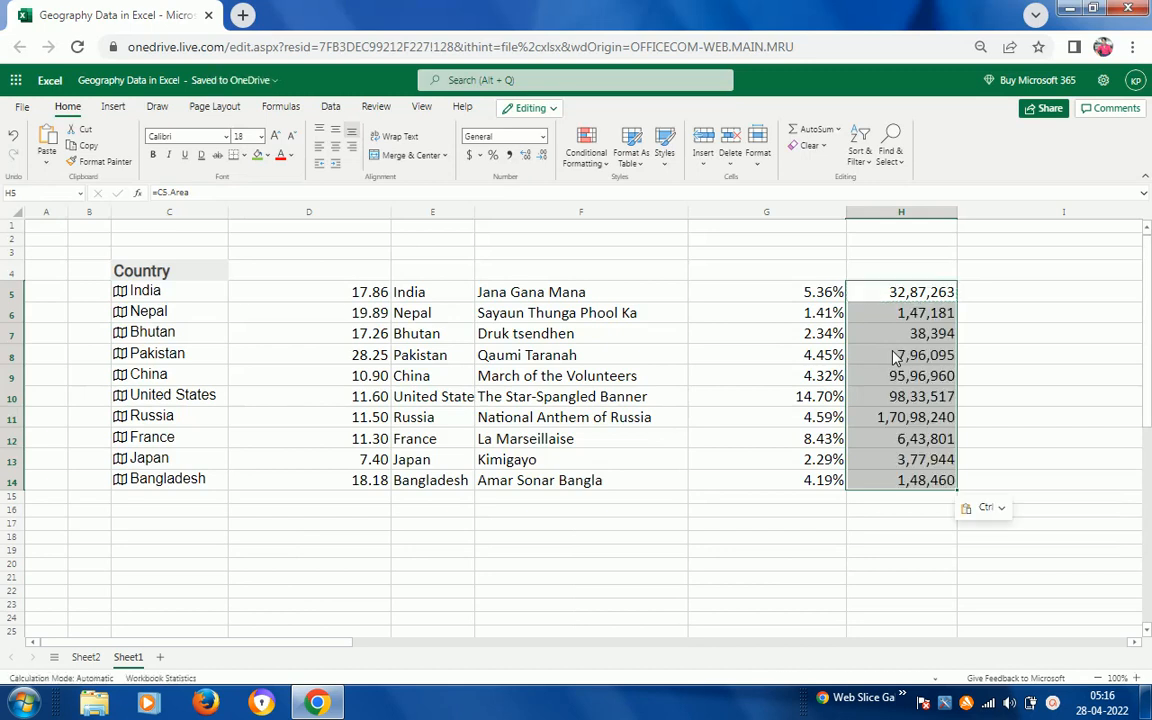
key("Escape")
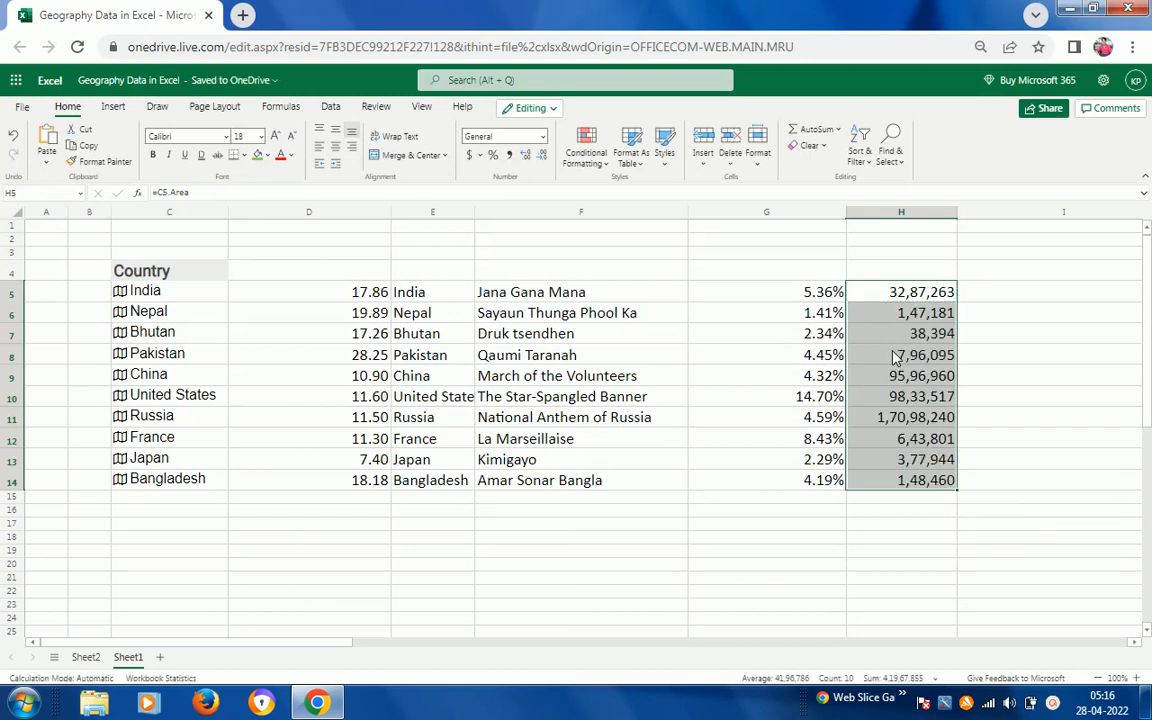
- Clear all the extracted geography data in D5:H14
left_click(190, 297)
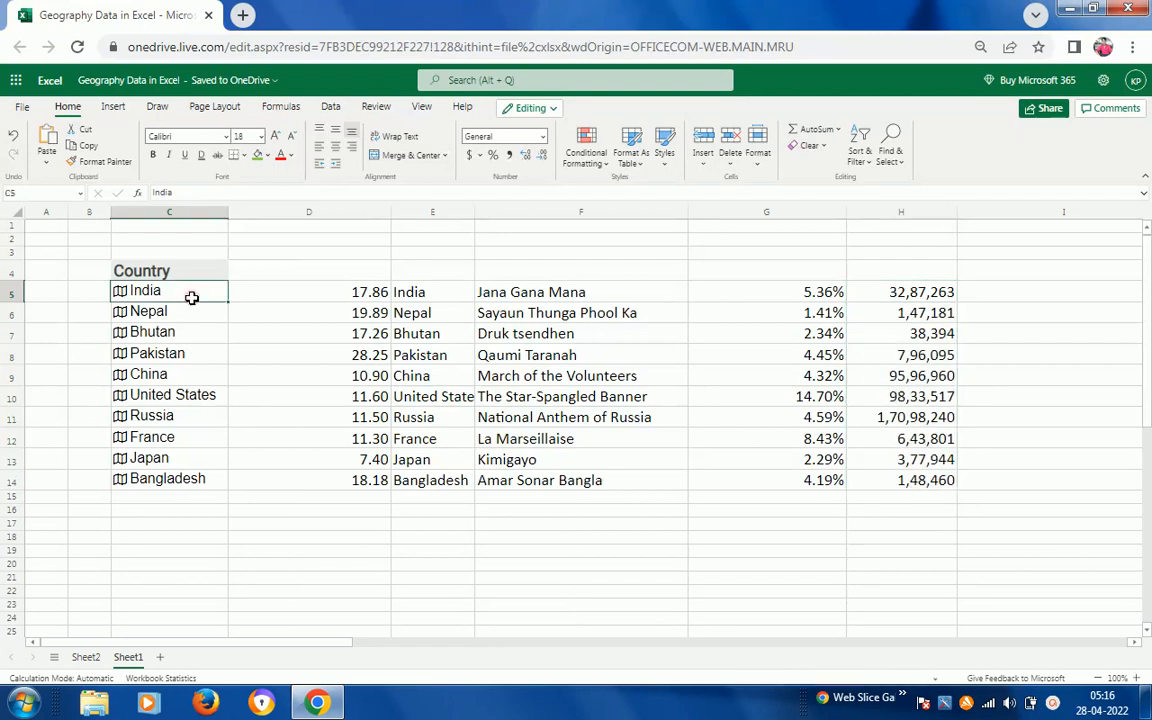
key("Right")
key("Right")
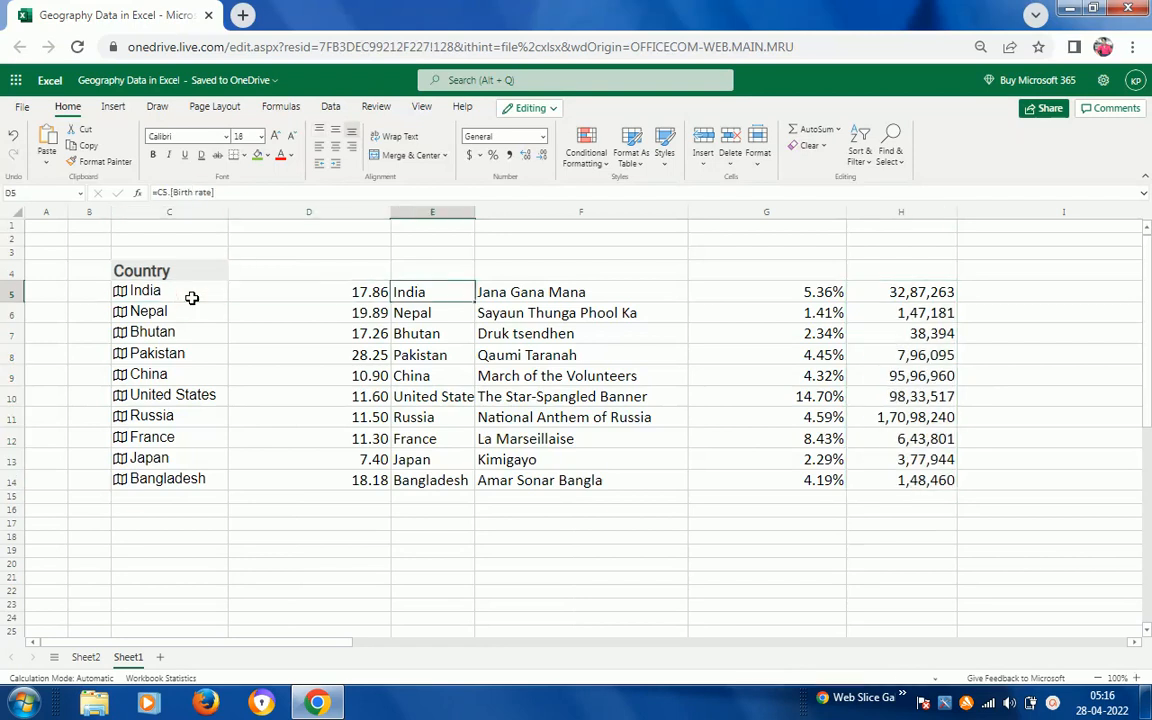
key("ctrl+shift+Down")
key("ctrl+shift+Right")
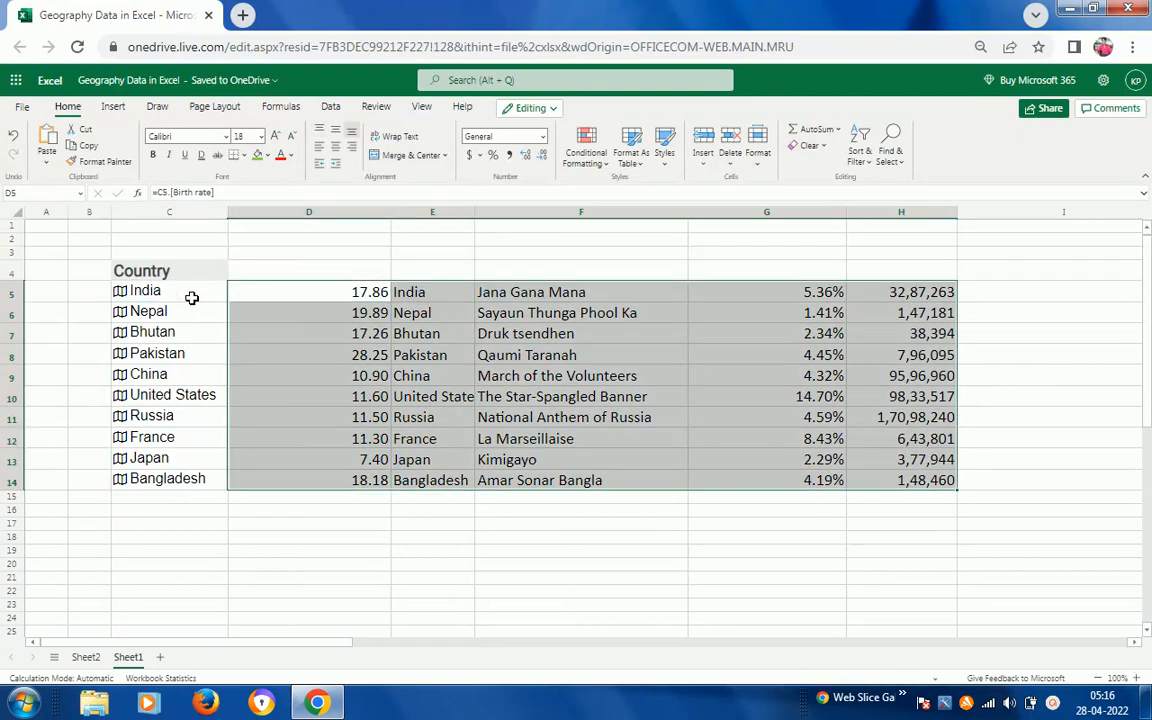
key("Delete")
- Convert the country range C5:C14 to a table without the headers option, and keep the current Windows color scheme
left_click(191, 297)
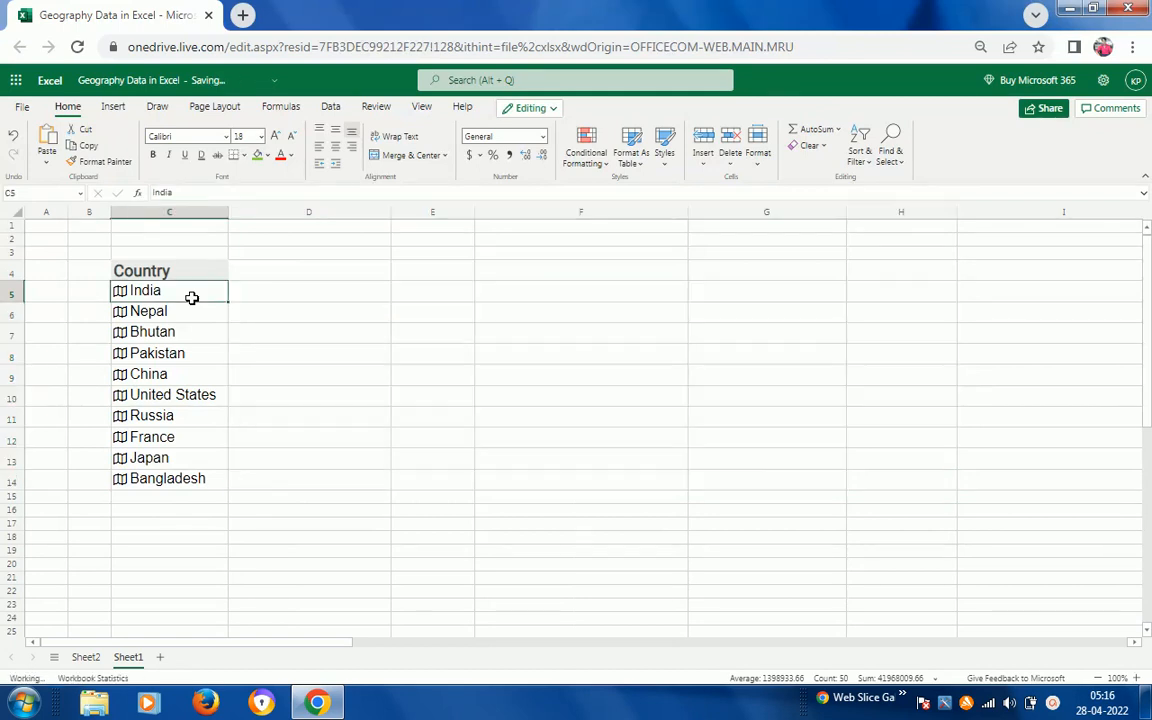
key("ctrl+shift+Down")
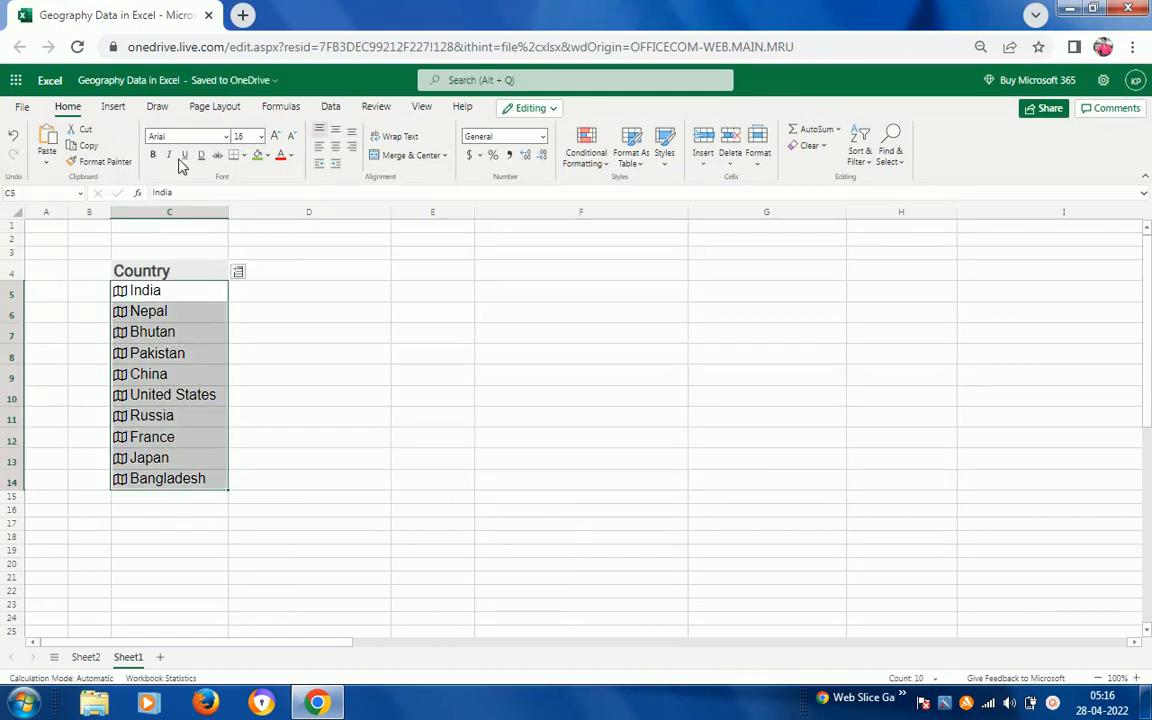
left_click(114, 107)
left_click(58, 145)
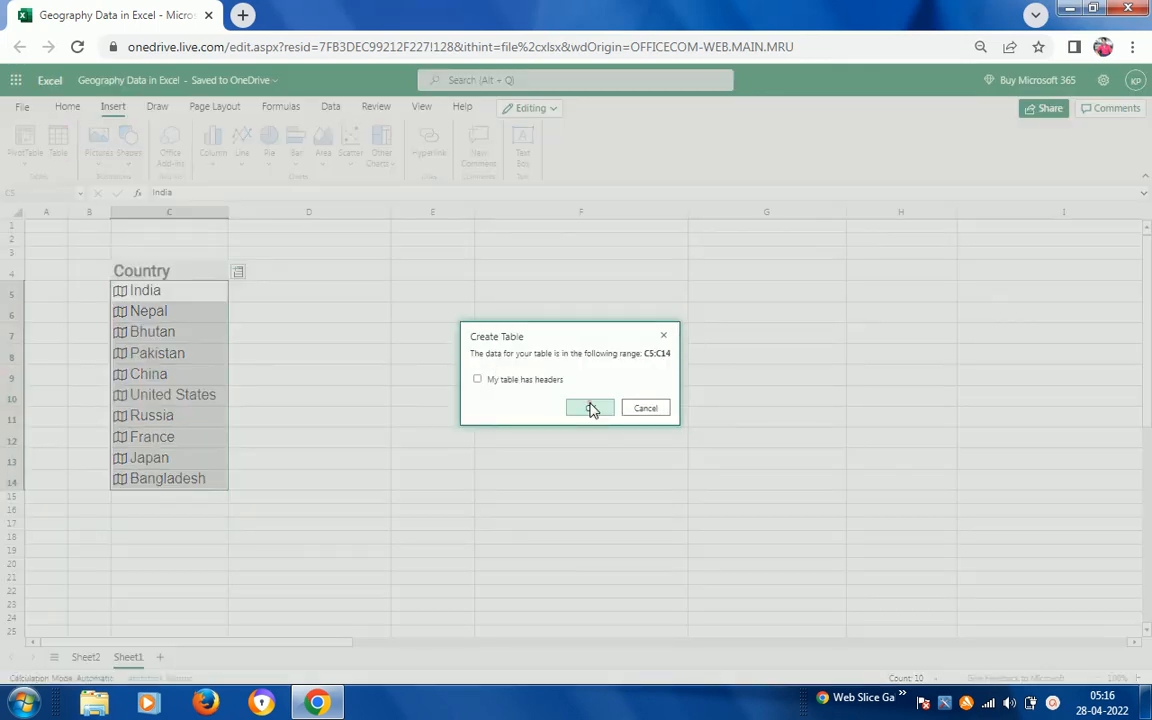
left_click(590, 407)
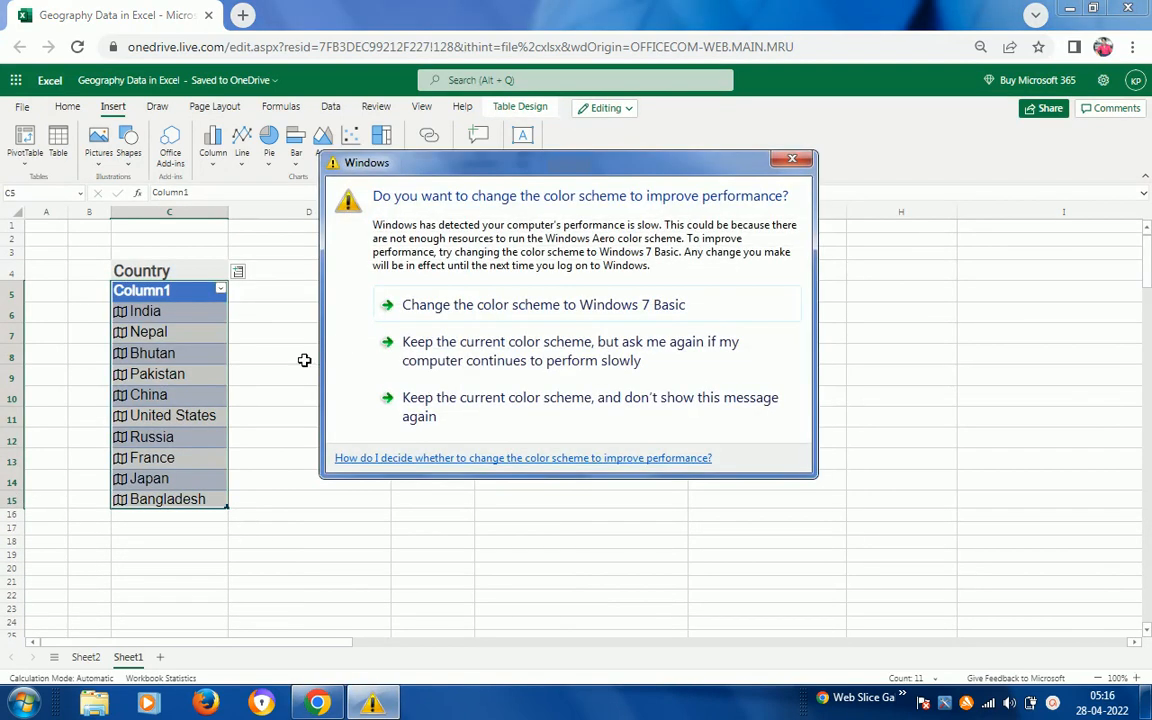
left_click(460, 360)
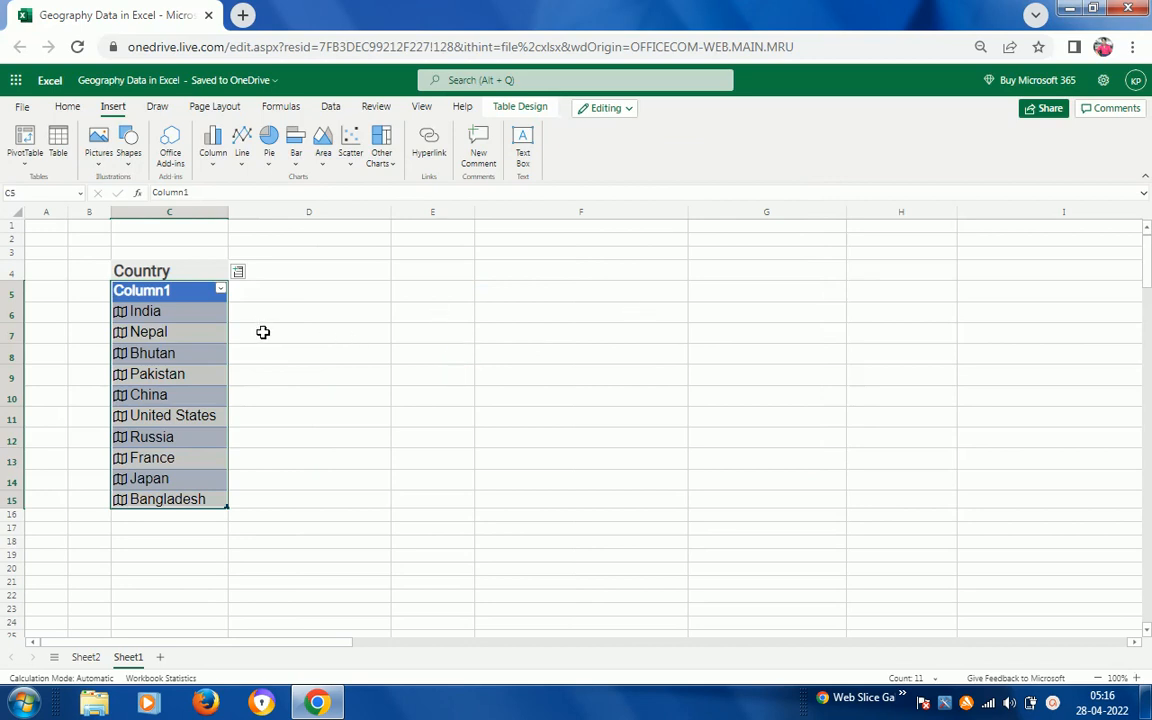
- Add the Minimum wage and Population fields as new columns of the country table
left_click(243, 276)
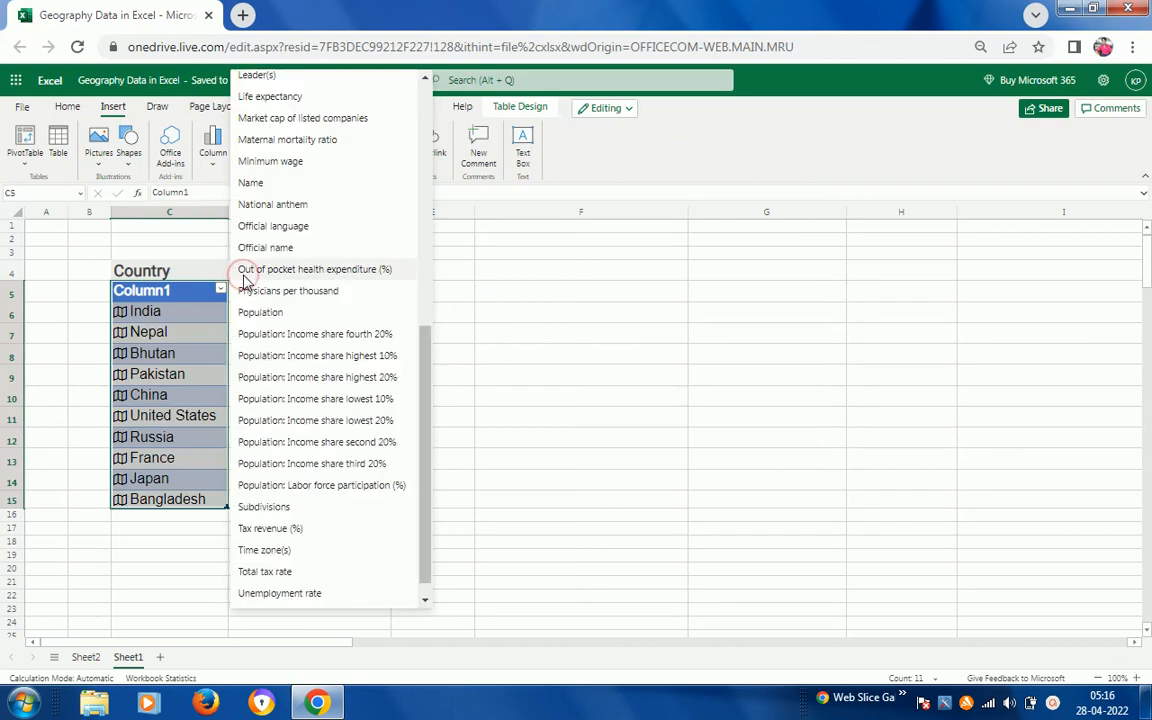
left_click(284, 166)
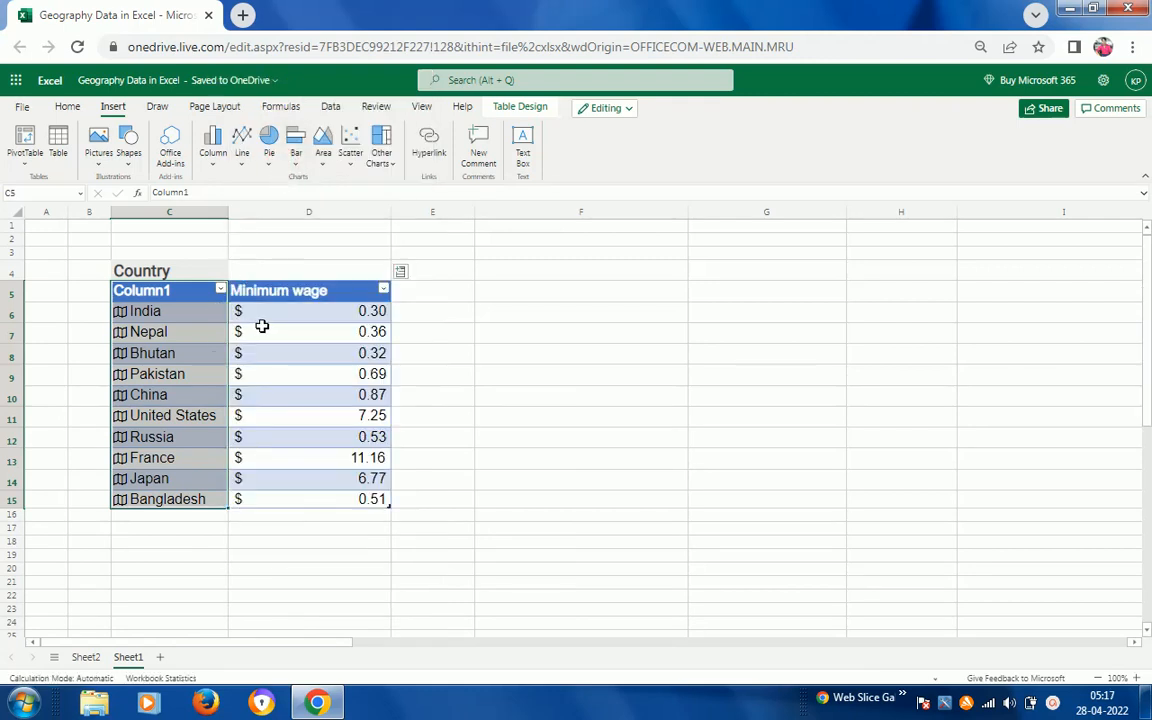
left_click(400, 273)
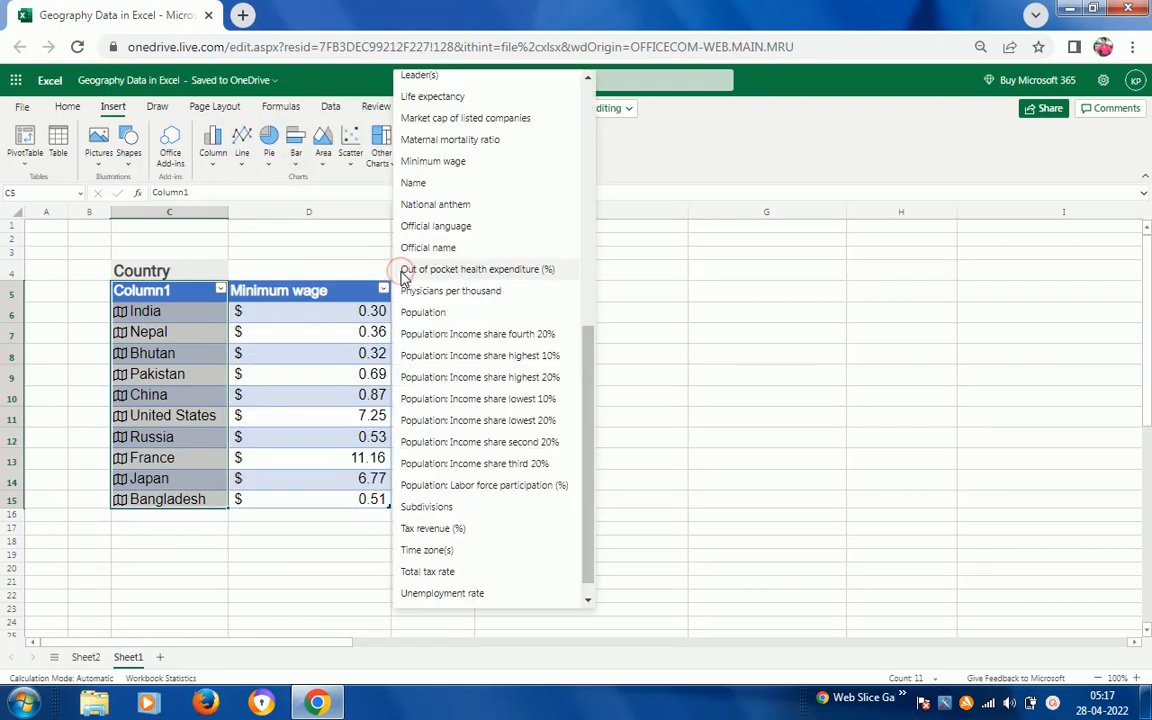
left_click(432, 313)
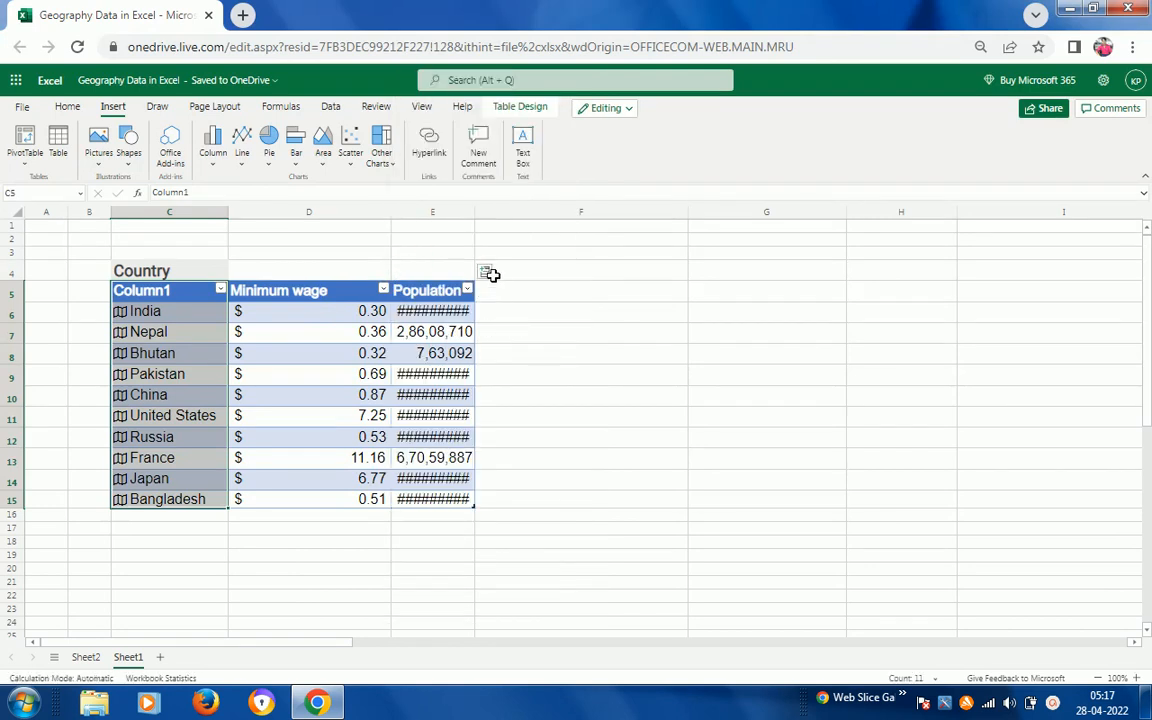
- Add the Tax revenue (%) and Time zone(s) fields as new columns of the country table
left_click(485, 273)
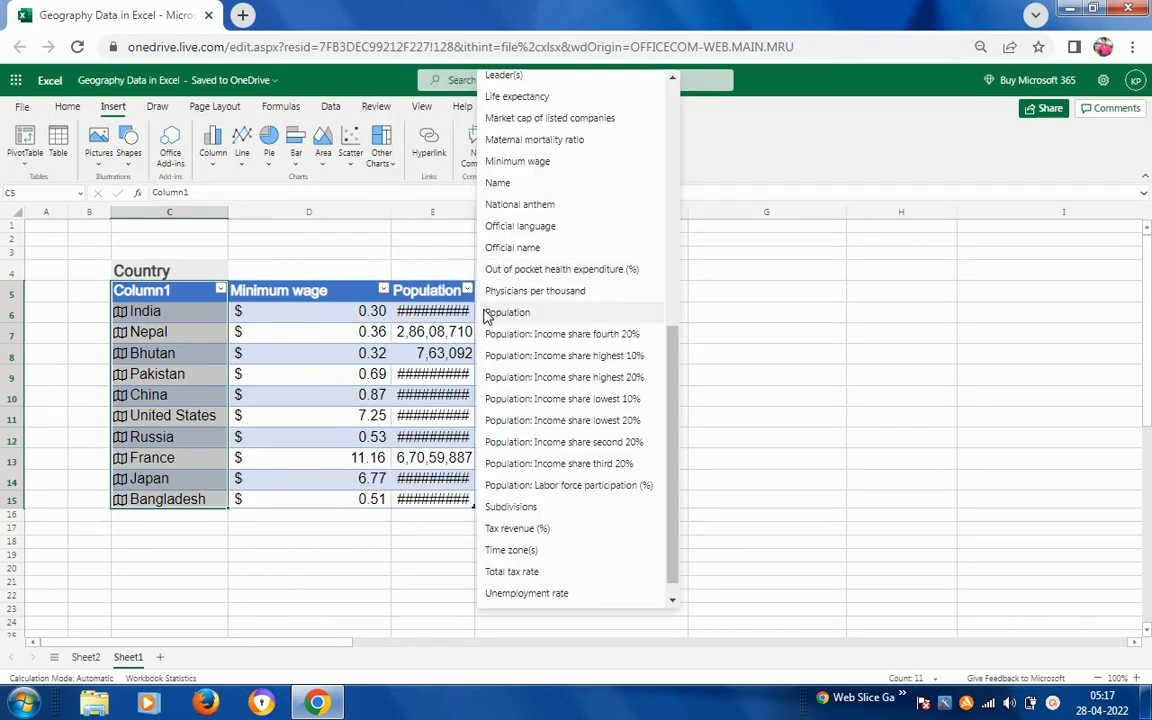
left_click(540, 530)
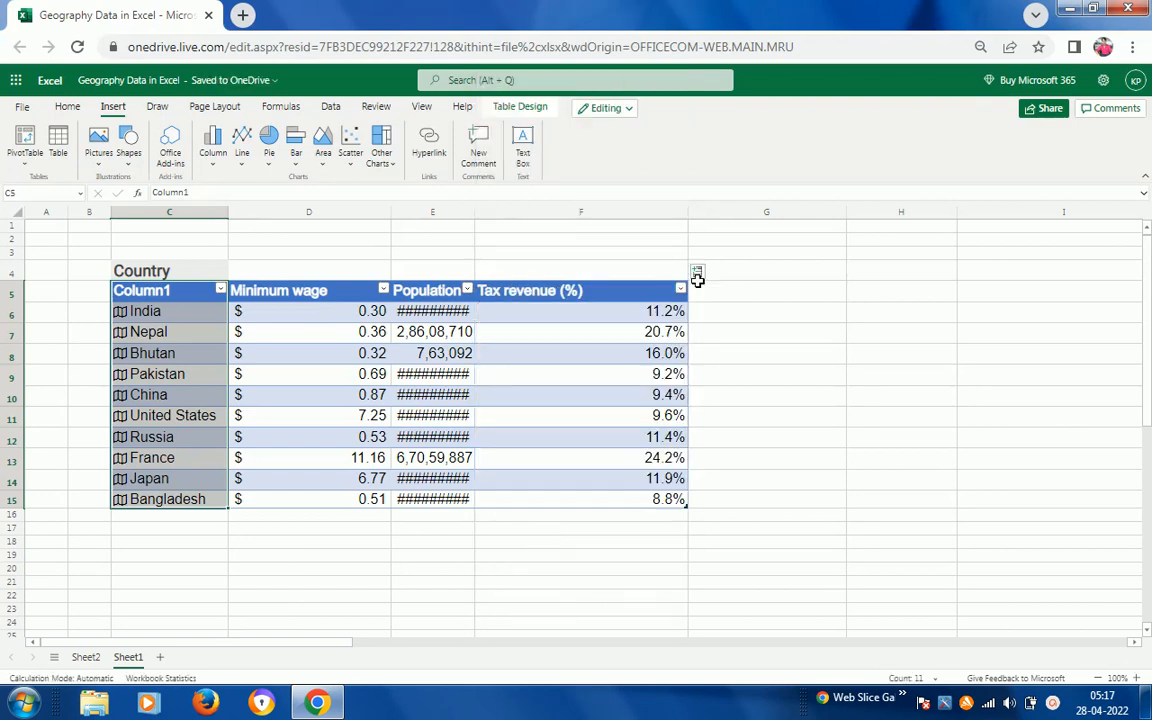
left_click(698, 273)
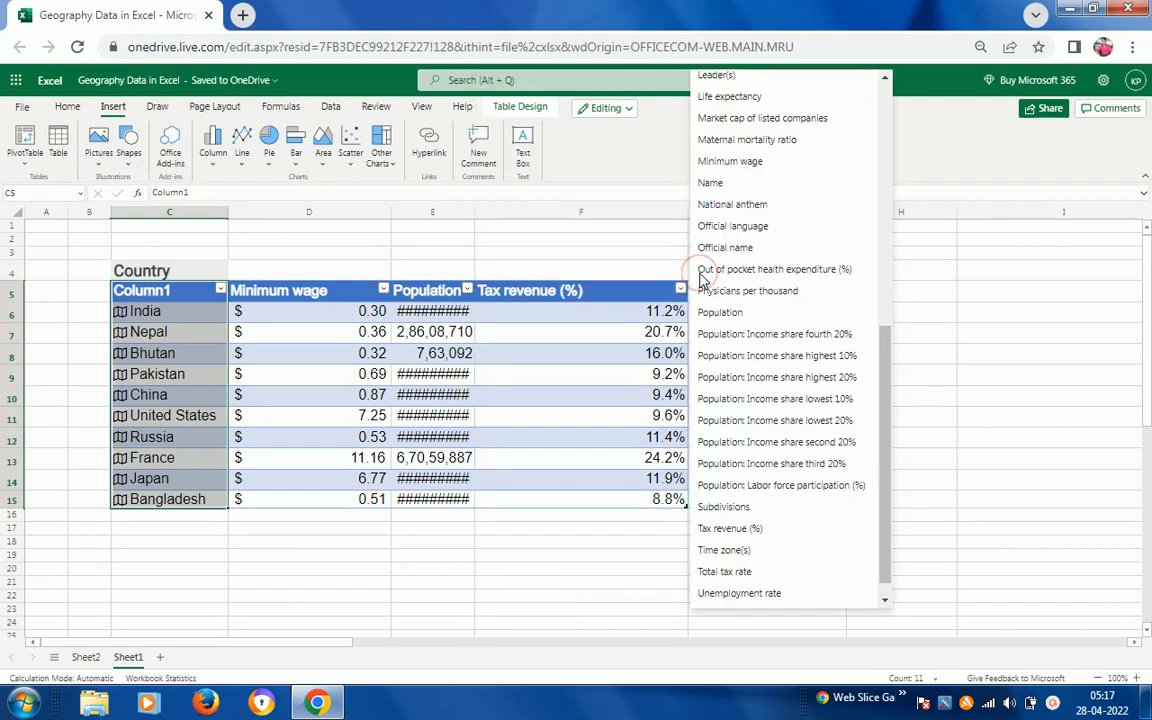
left_click(717, 551)
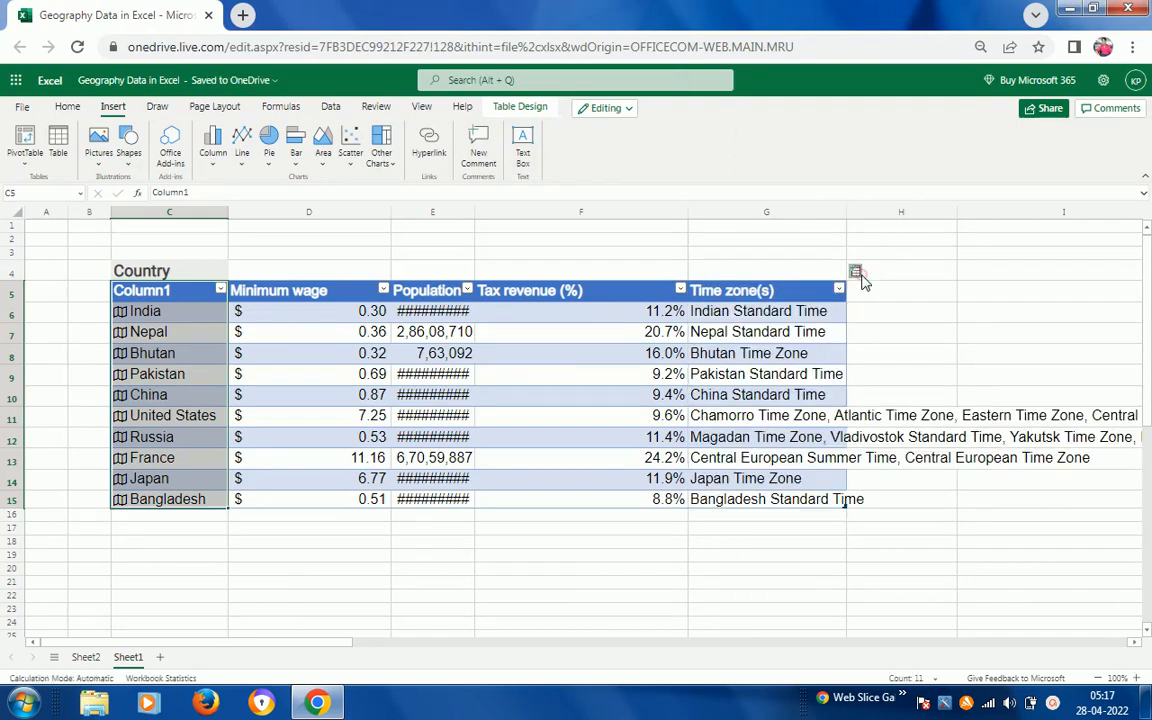
- Add the Subdivisions and Urban population fields as new columns of the country table
left_click(857, 273)
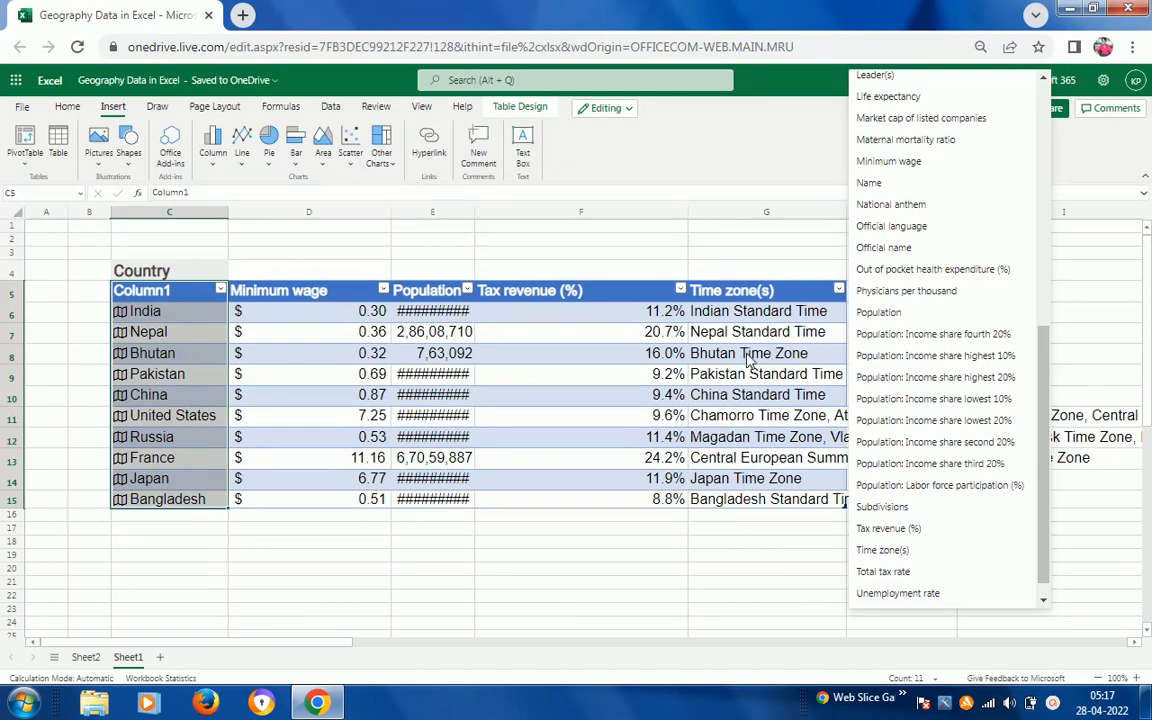
left_click(925, 508)
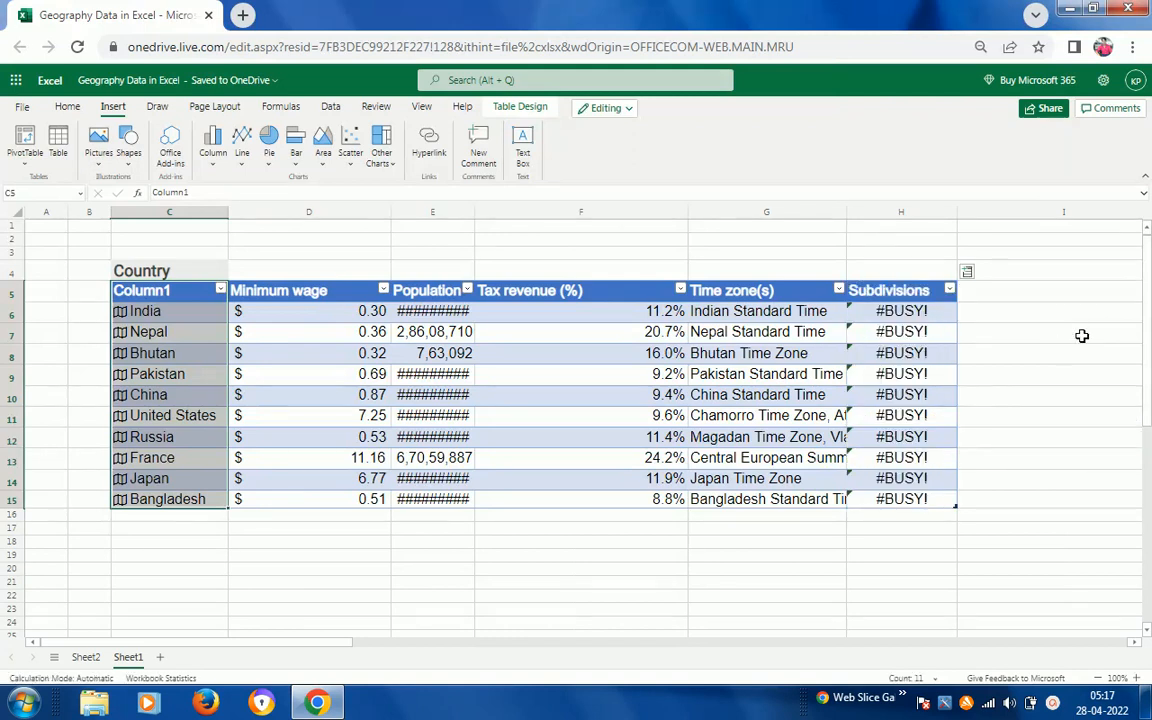
left_click(966, 274)
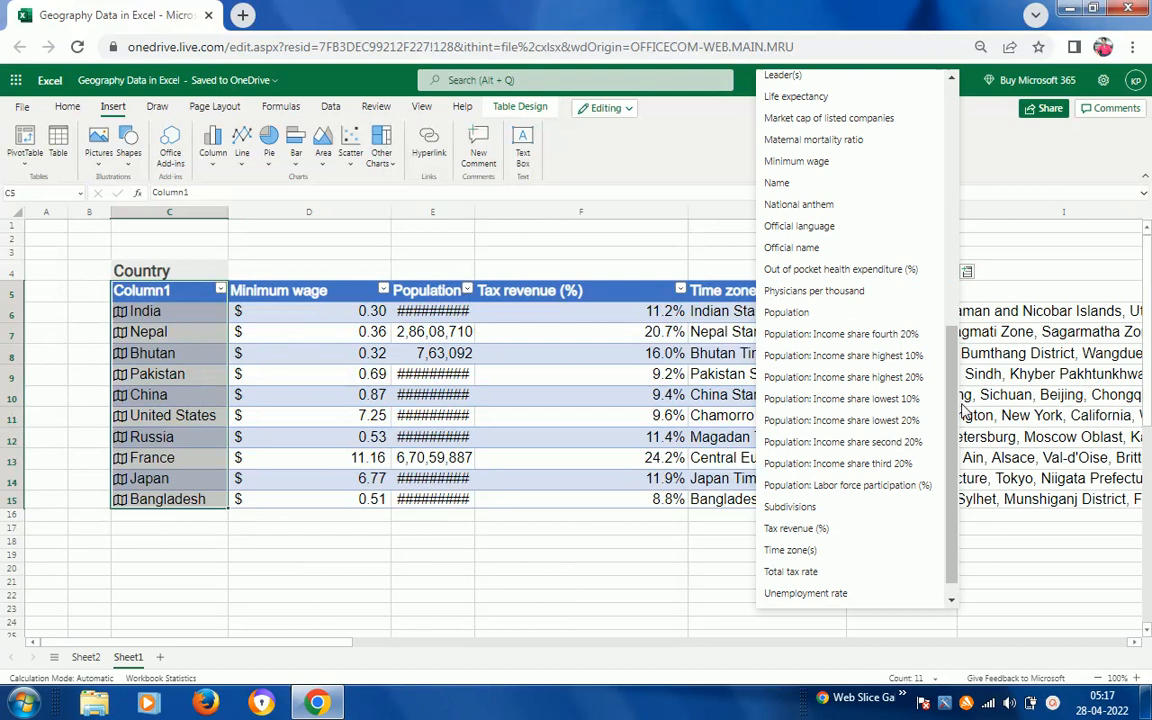
scroll(952, 455, "down", 2)
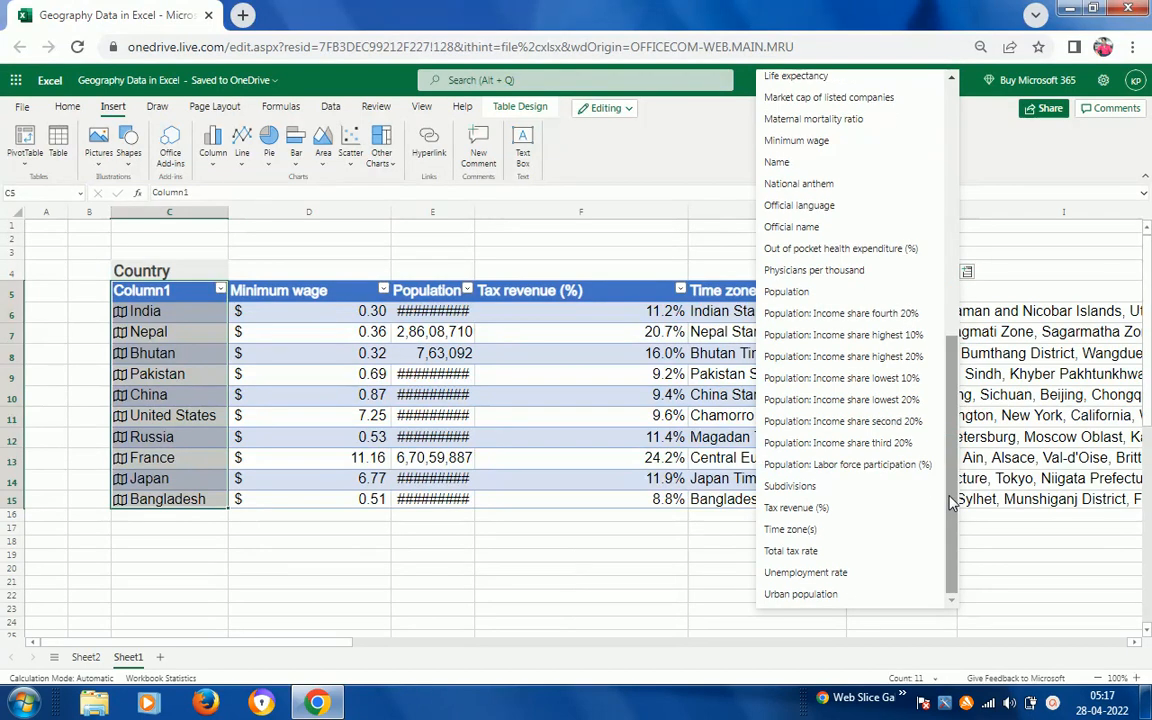
left_click(809, 596)
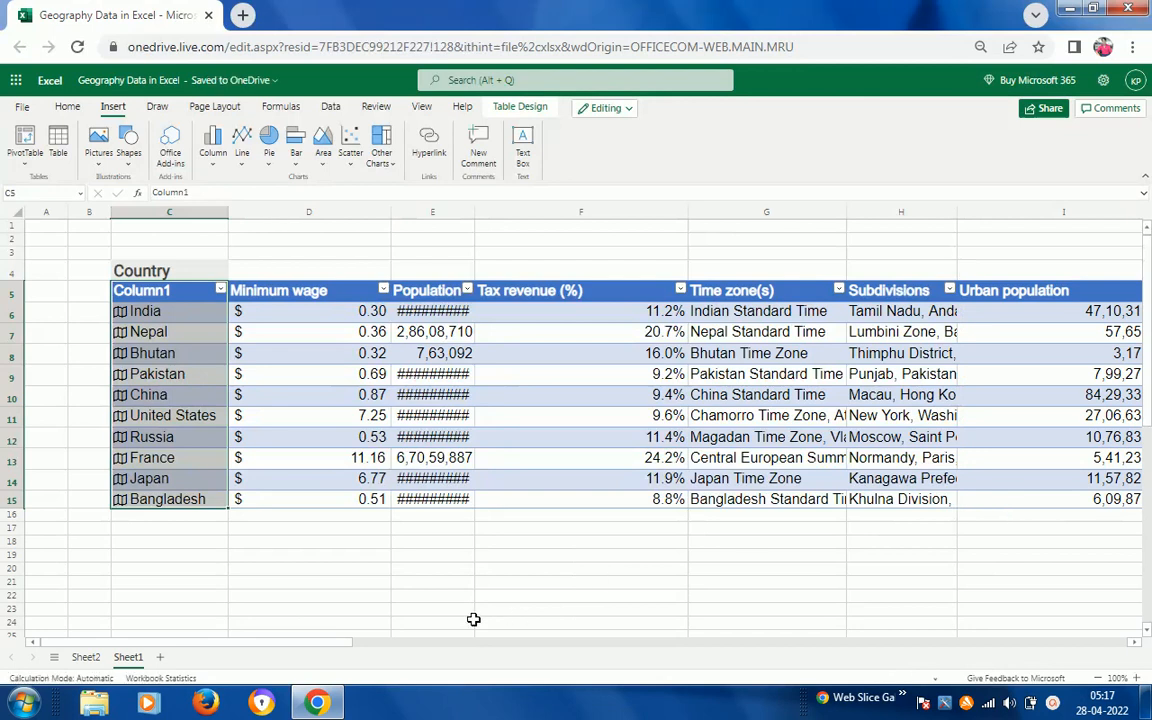
- Add the Official language field as a new column after Urban population
left_click_drag(325, 647, 358, 648)
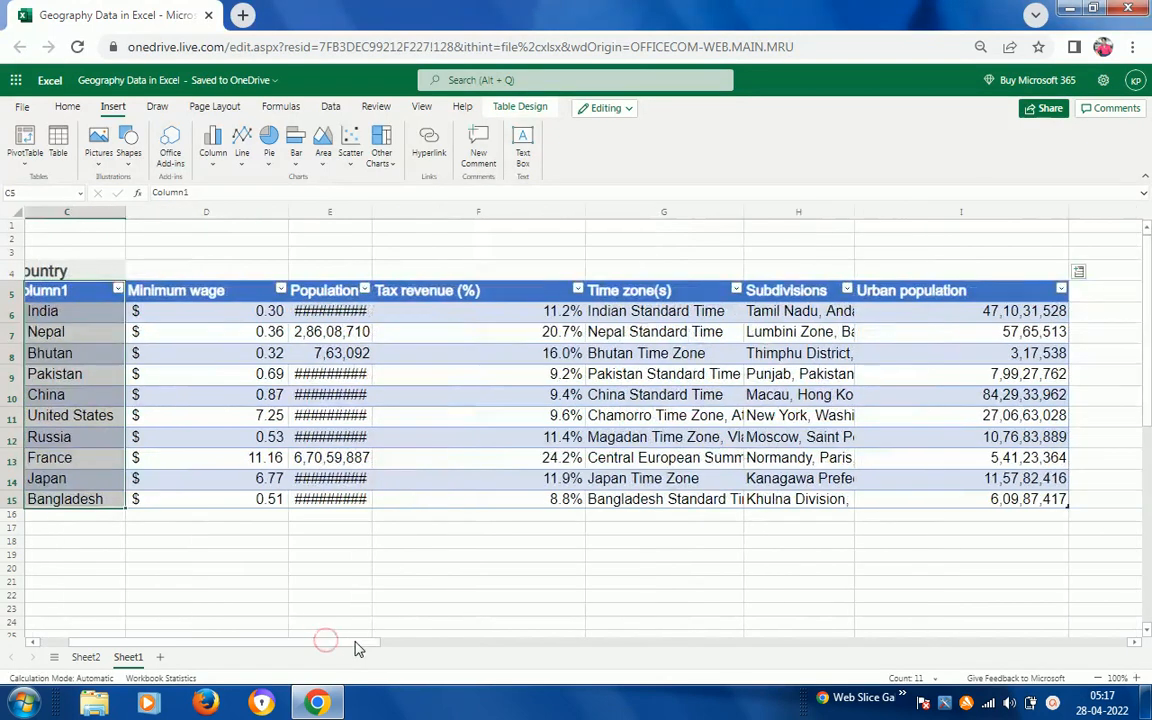
left_click(1079, 273)
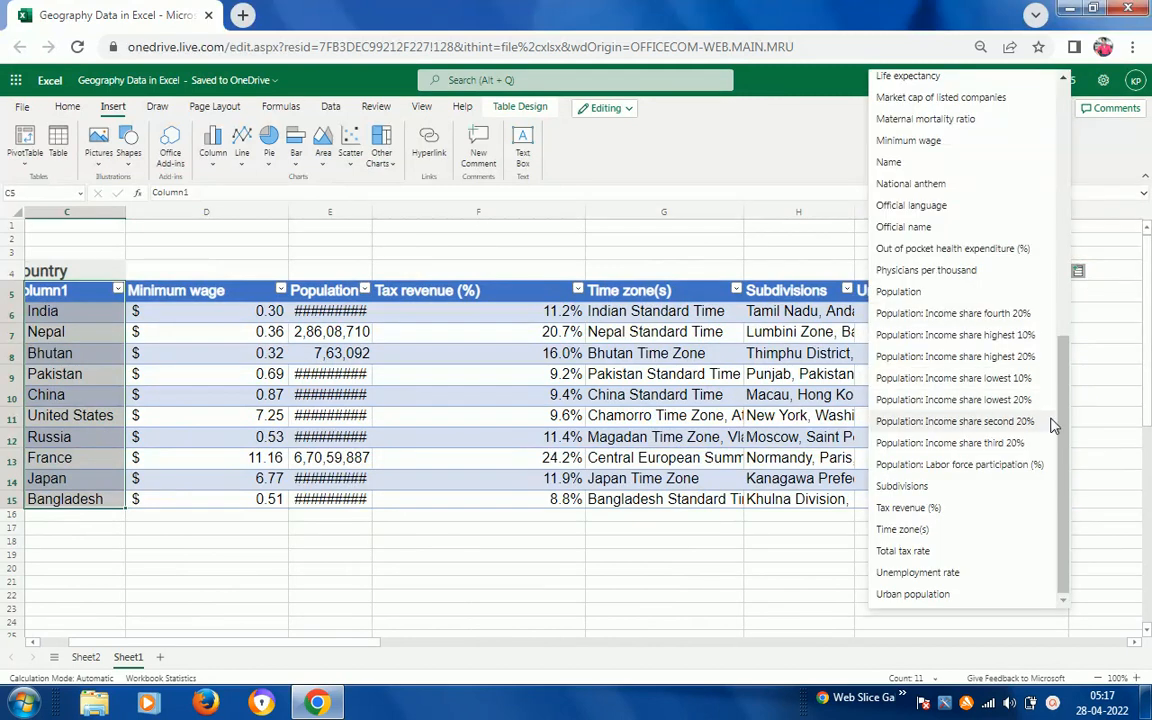
left_click(917, 207)
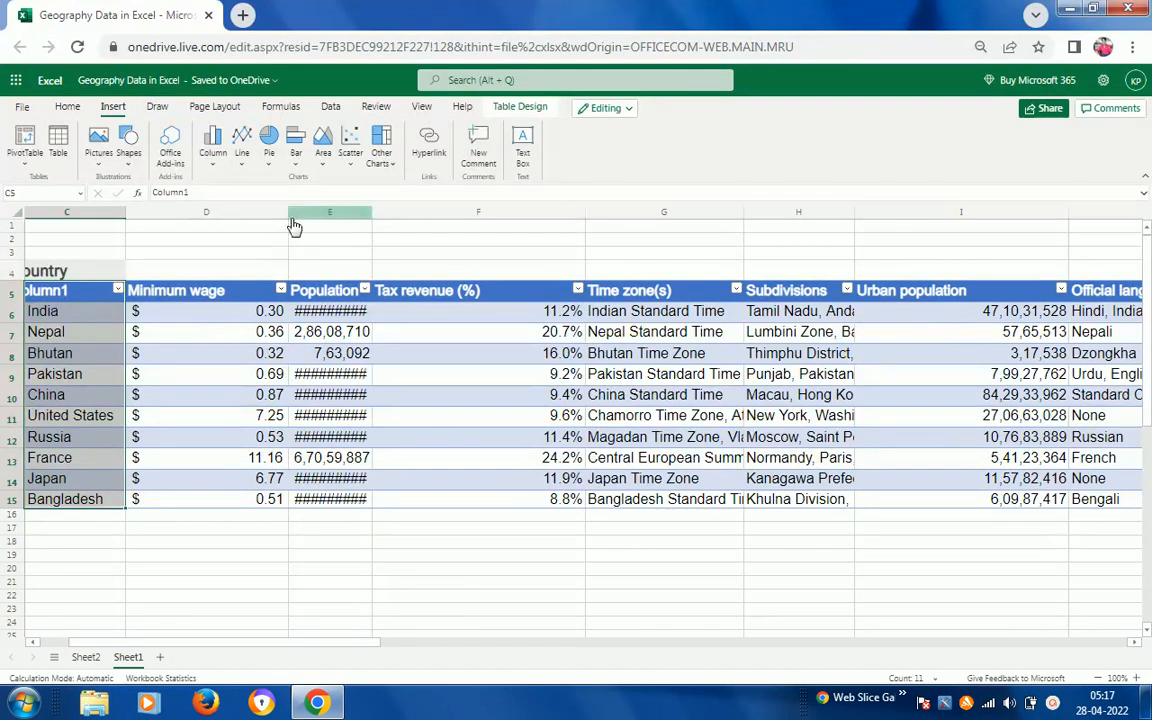
- Narrow the Minimum wage and Tax revenue (%) columns and widen the Population column until its full numbers fit
left_click_drag(289, 217, 189, 217)
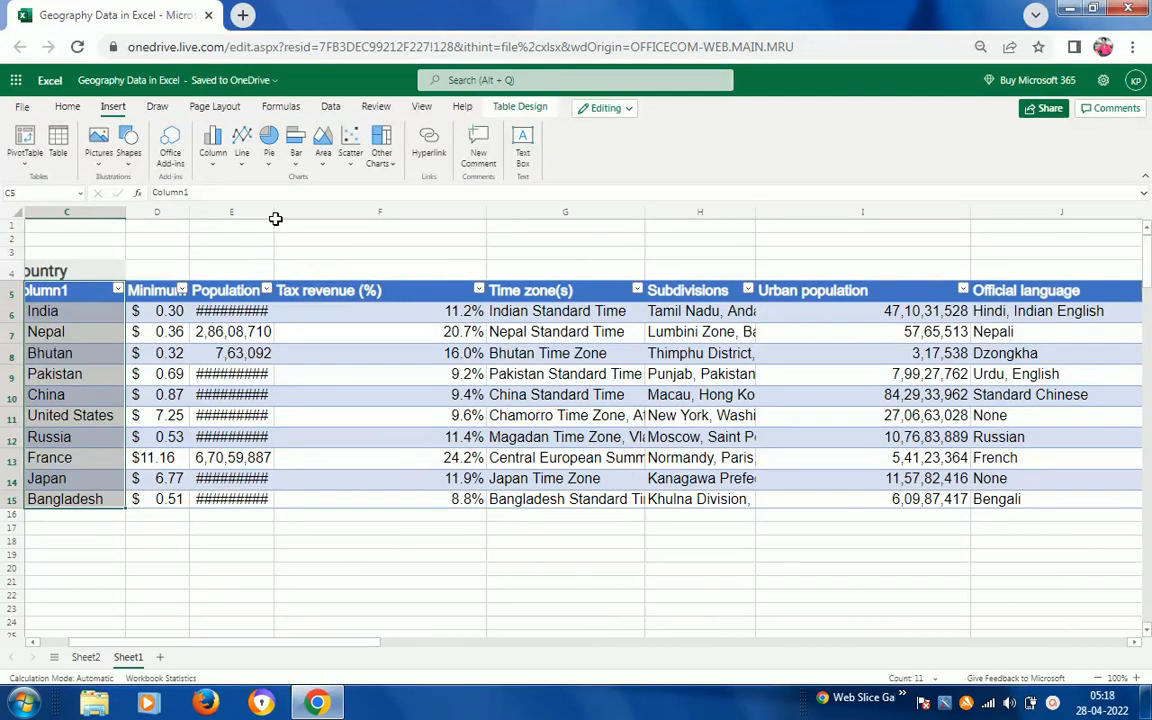
left_click_drag(305, 222, 280, 210)
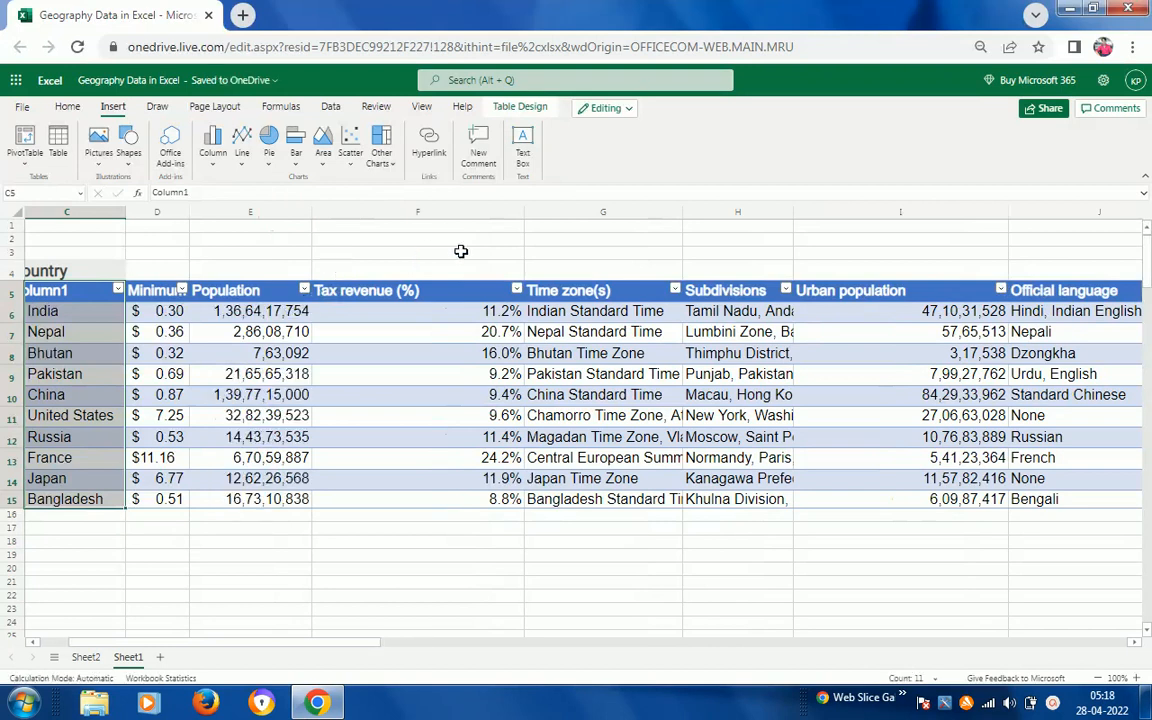
left_click_drag(523, 212, 399, 246)
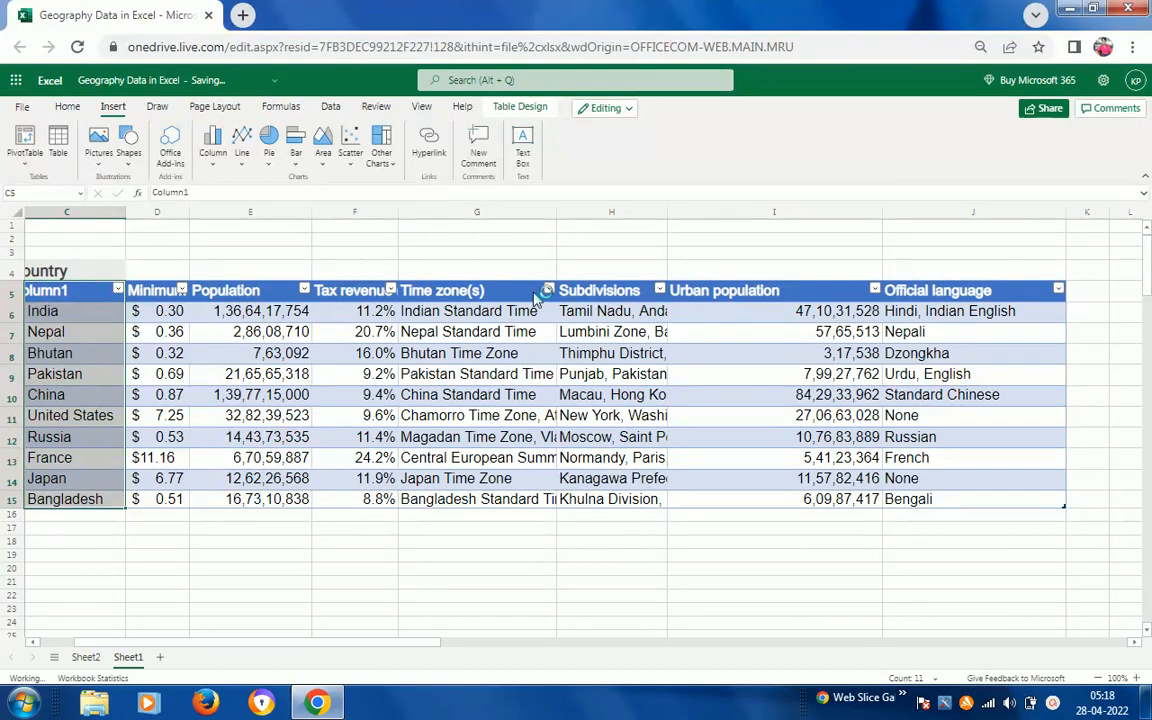
- Look through the entries in the Time zone(s) and Subdivisions columns of the country table
left_click(473, 311)
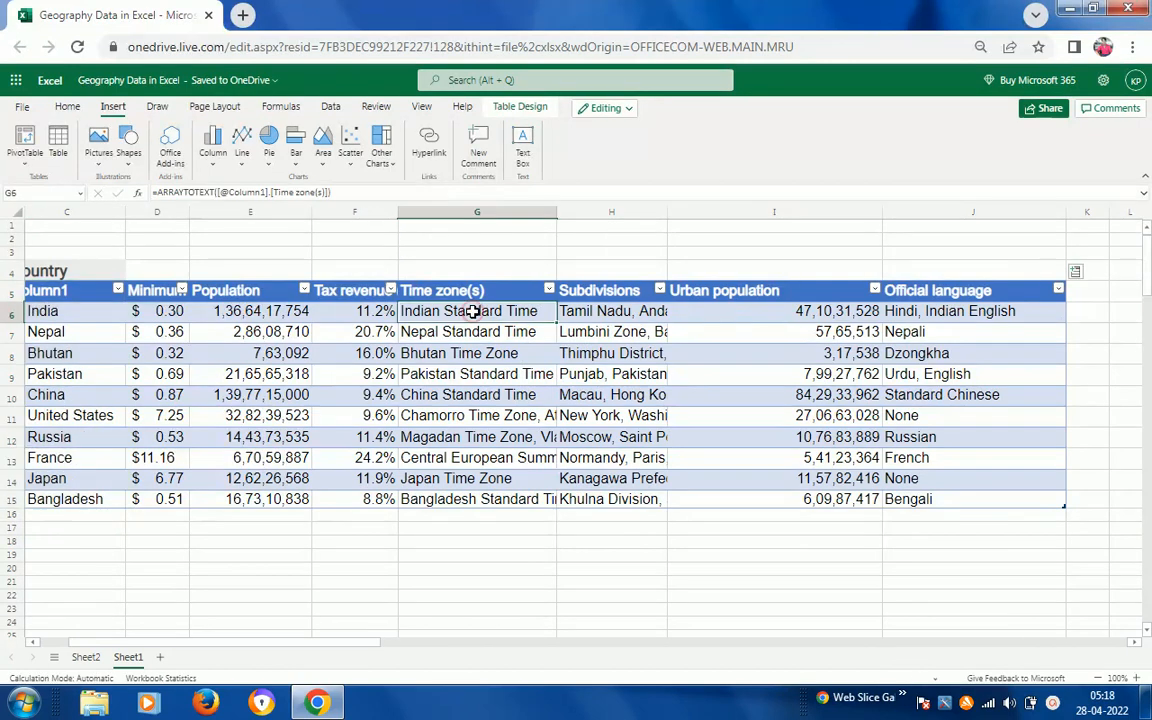
key("Down")
key("Down")
key("Down")
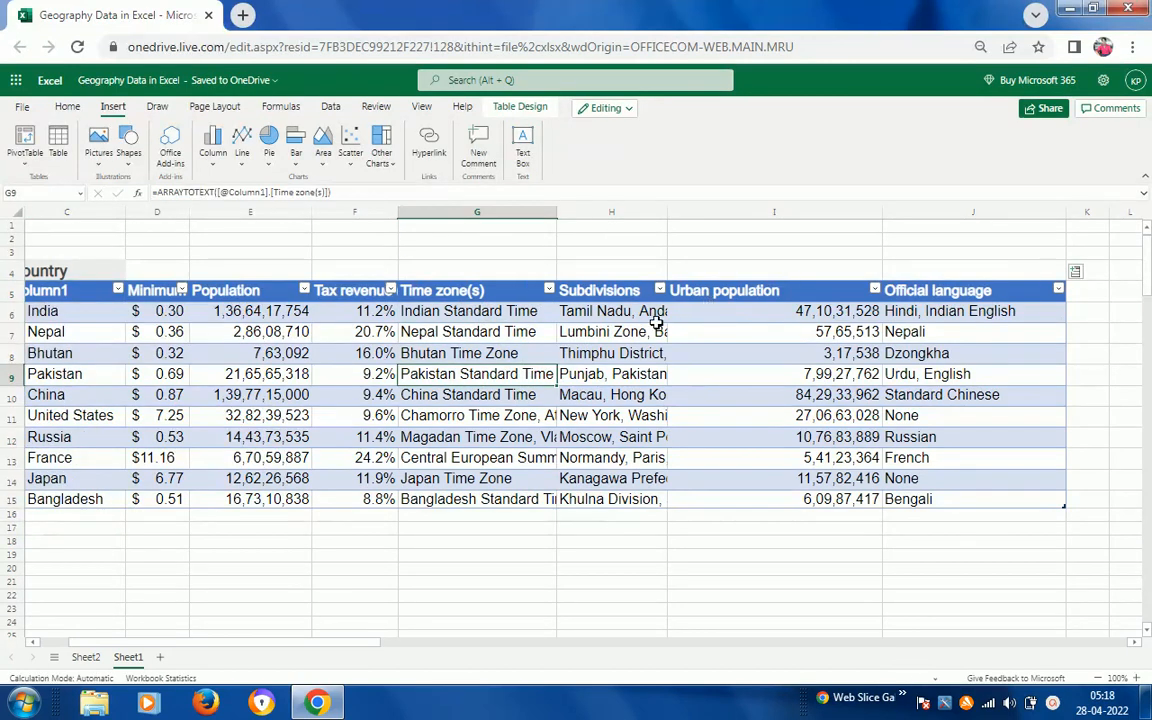
left_click(600, 291)
key("Down")
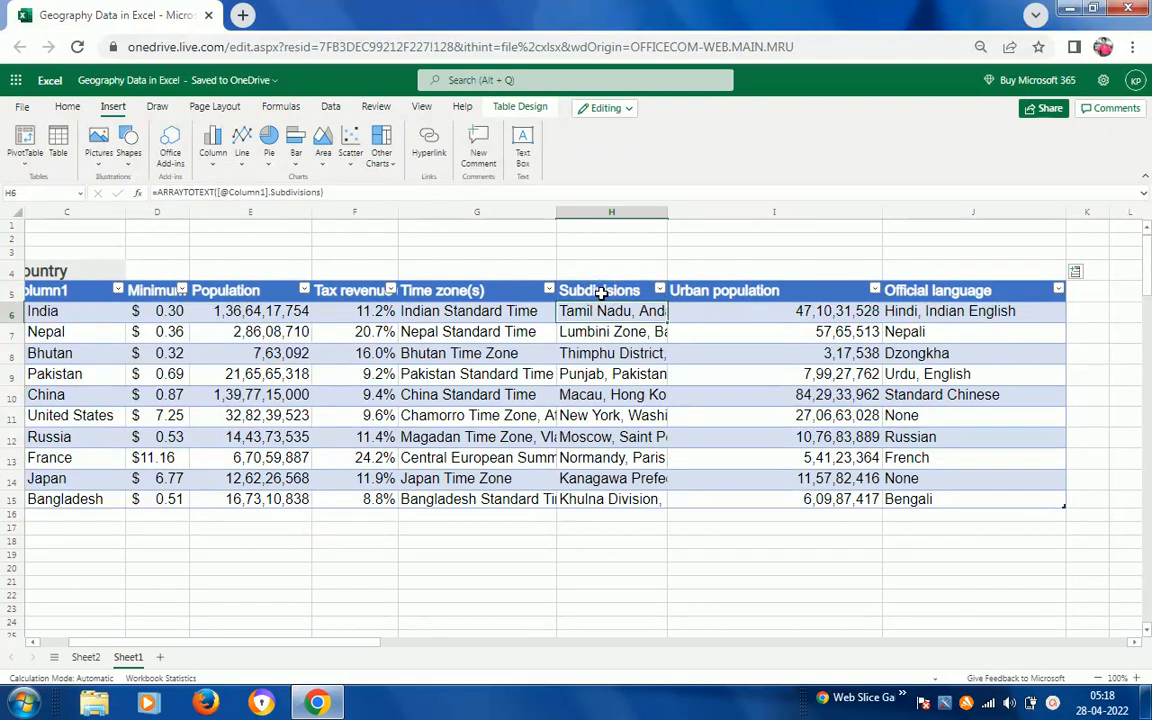
key("Up")
- Narrow the Urban population column to roughly the width of its numbers
left_click(733, 310)
left_click(767, 280)
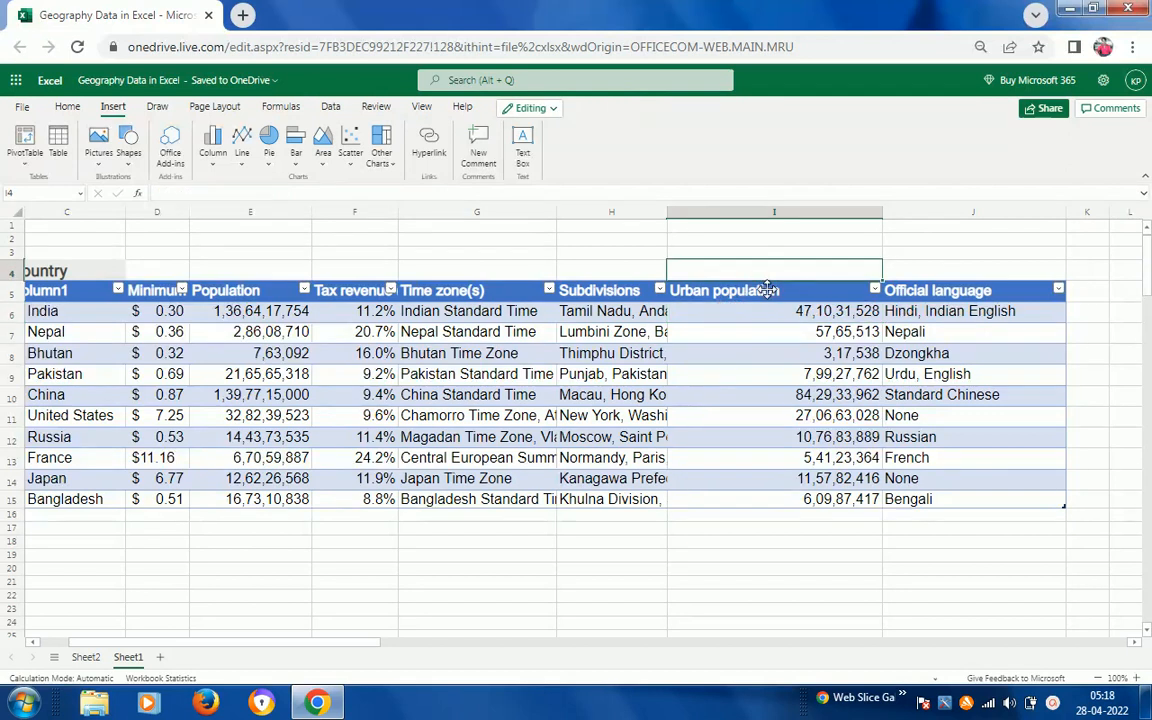
left_click(767, 289)
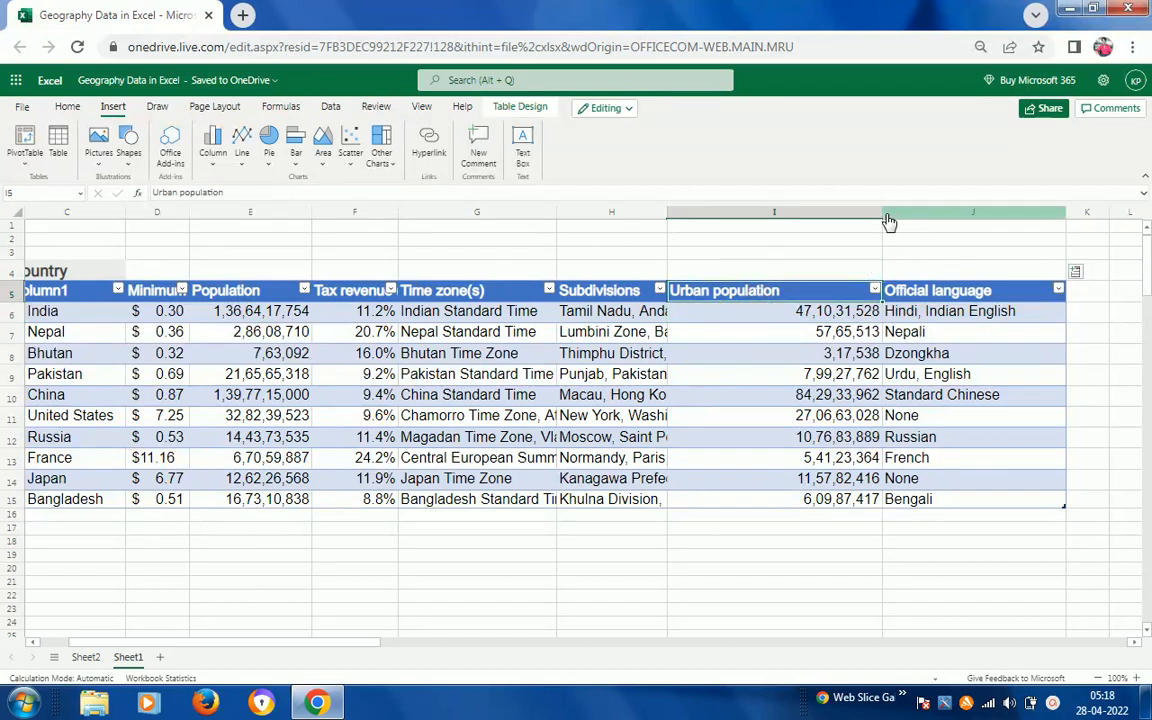
left_click_drag(884, 221, 764, 246)
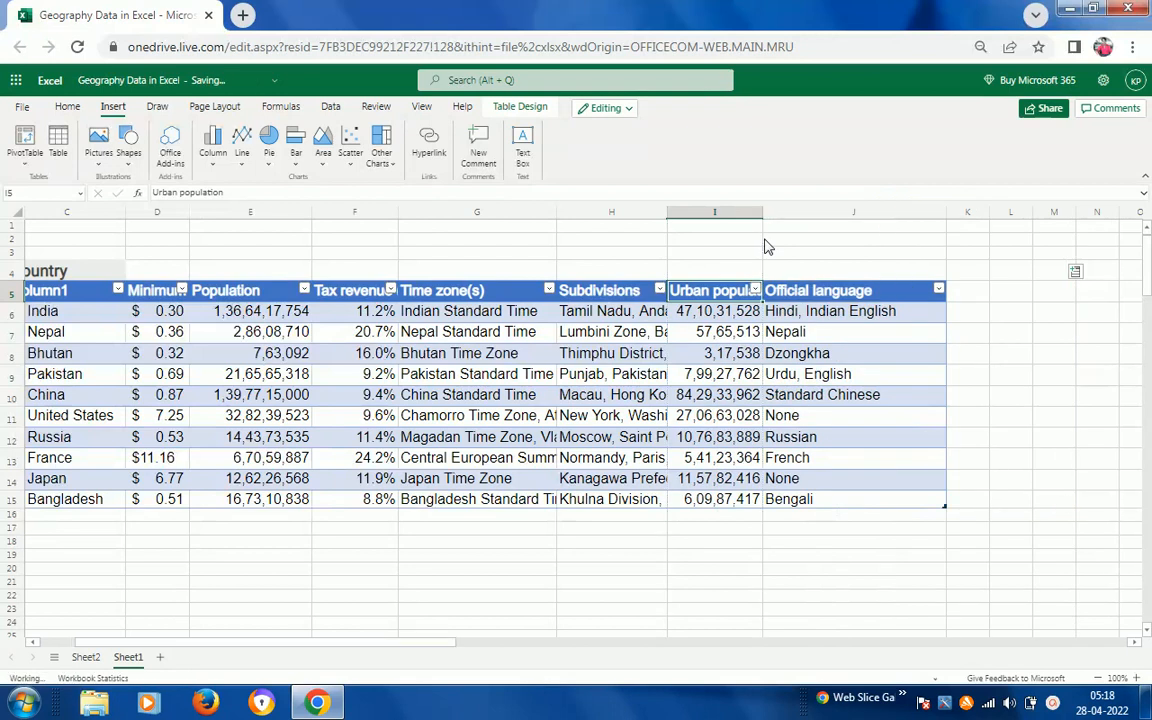
- Add the Physicians per thousand field as a new column after Official language and widen it slightly
left_click(869, 316)
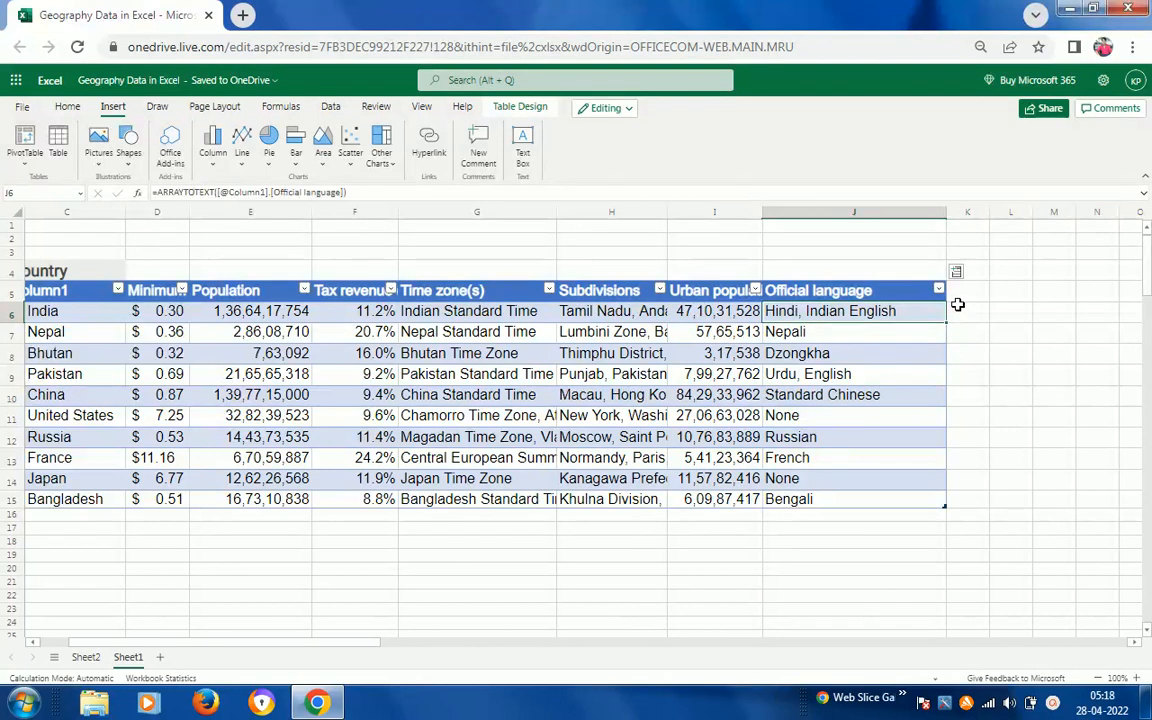
left_click(955, 273)
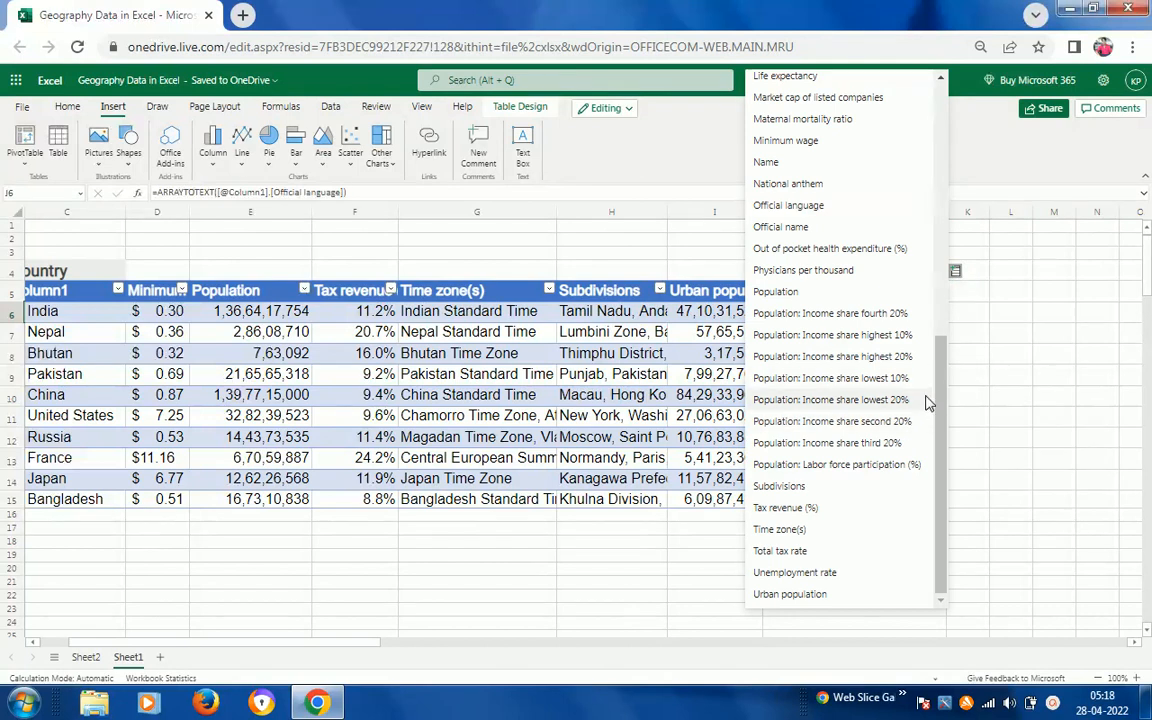
left_click(806, 271)
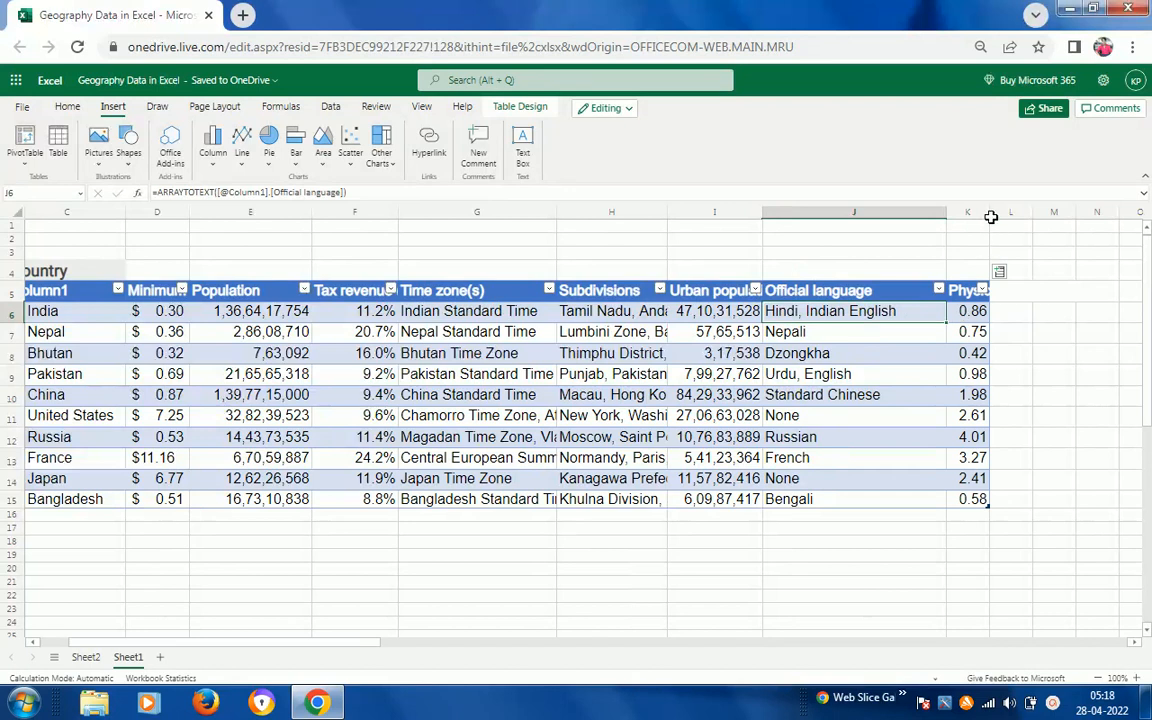
left_click_drag(989, 211, 1025, 210)
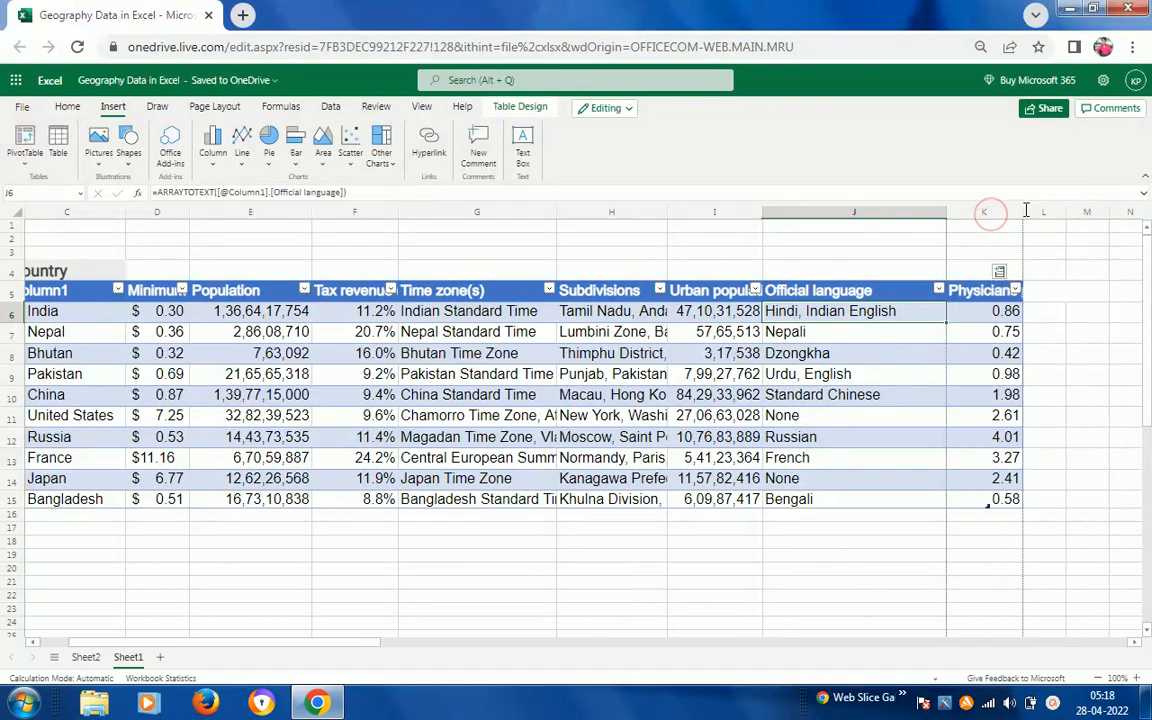
- Add the Maternal mortality ratio field as a new column after Physicians per thousand
left_click(1000, 269)
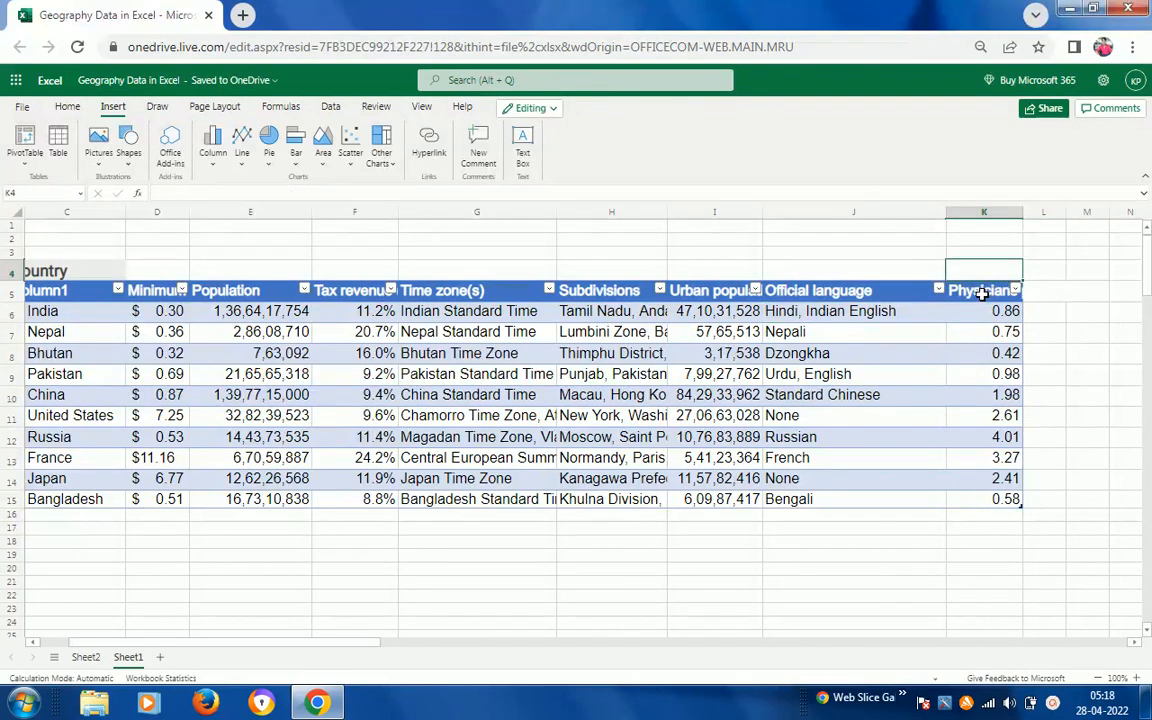
left_click(1012, 291)
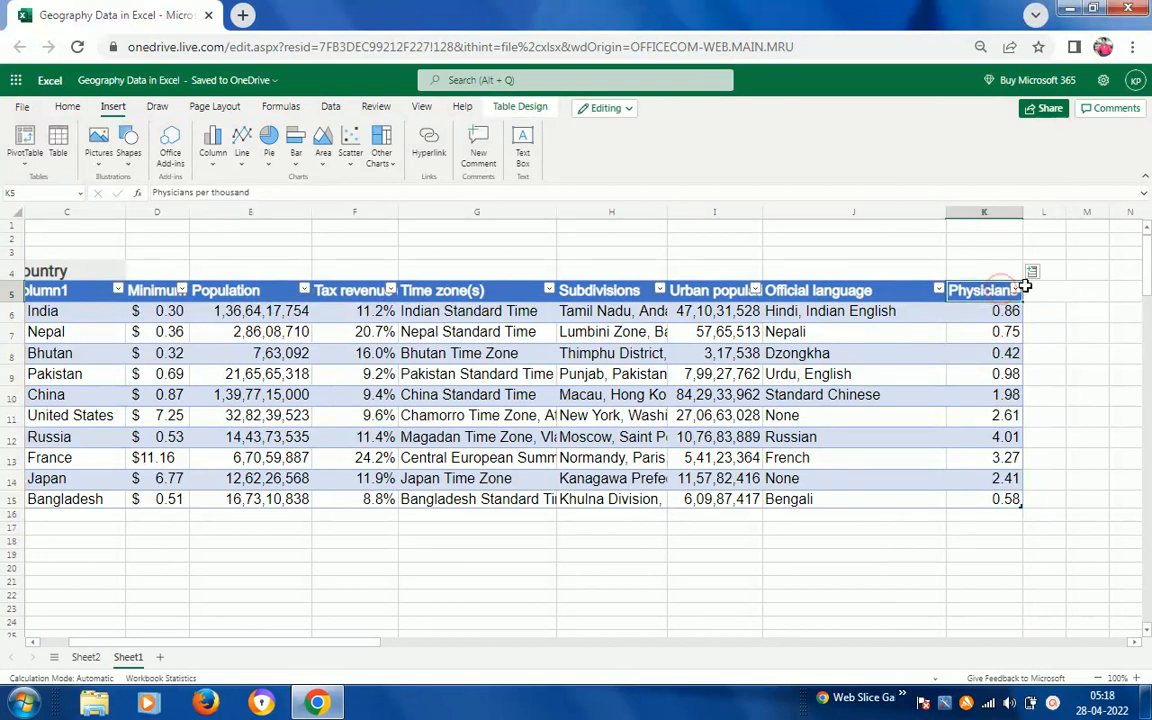
left_click(1031, 271)
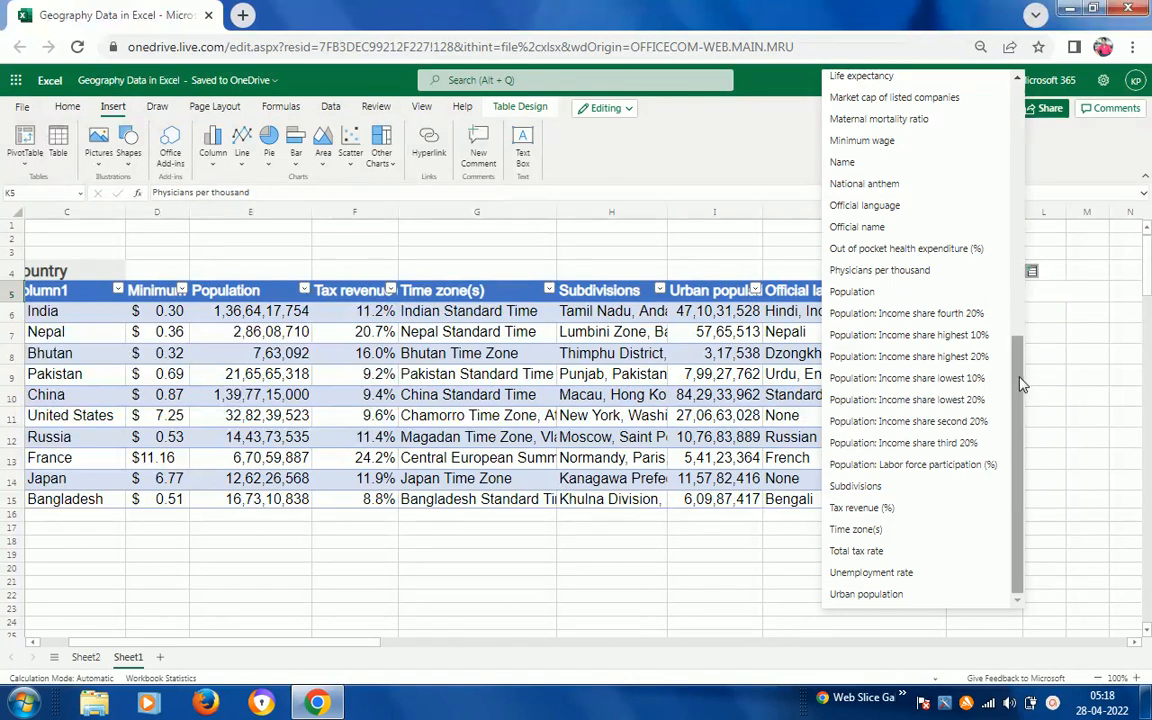
left_click_drag(1015, 384, 1015, 293)
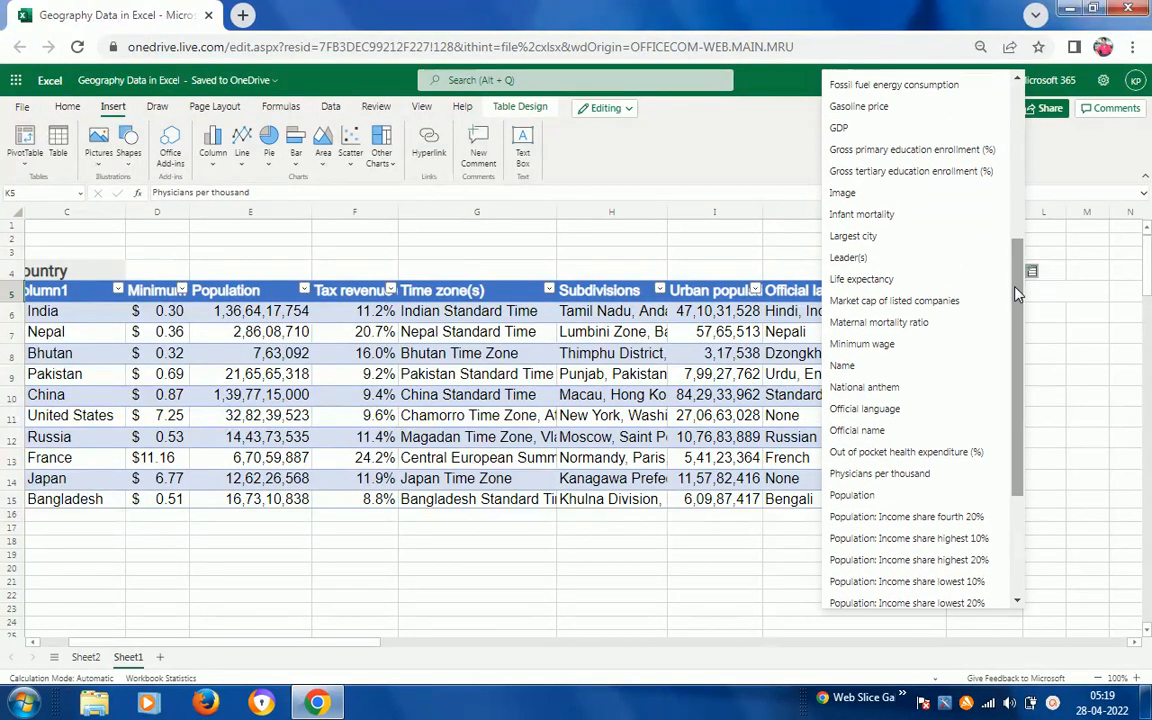
left_click(913, 323)
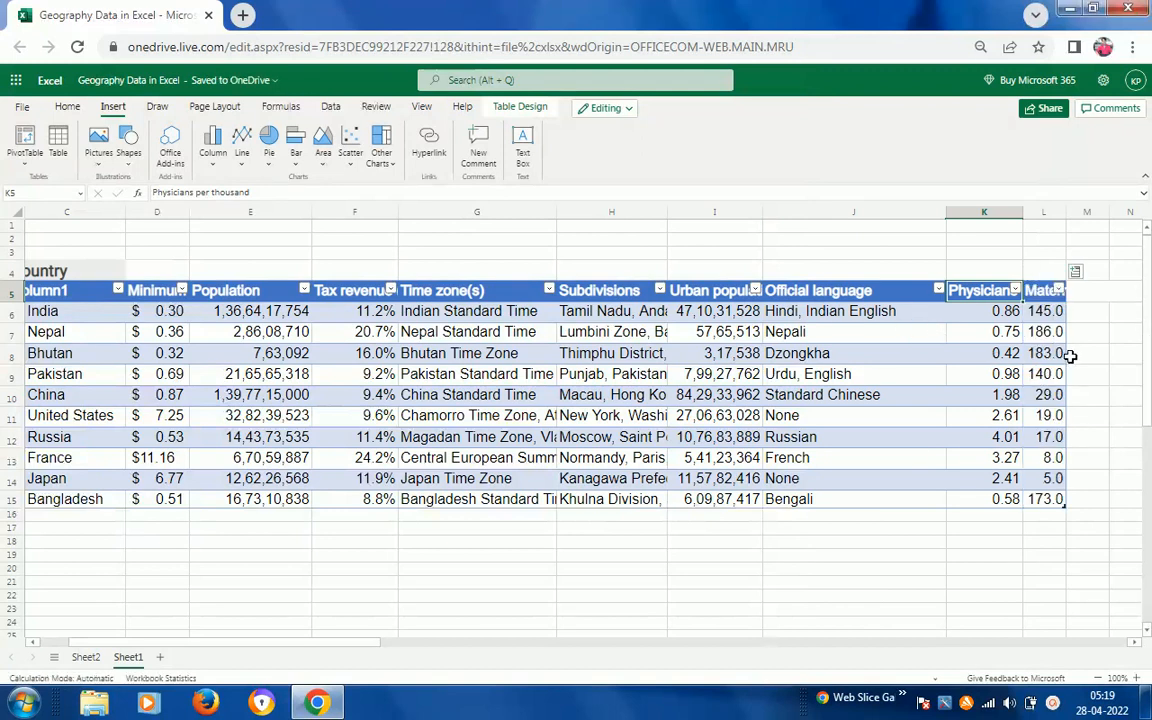
- Add the Image field as a new column of the country table and widen that column
left_click(1075, 273)
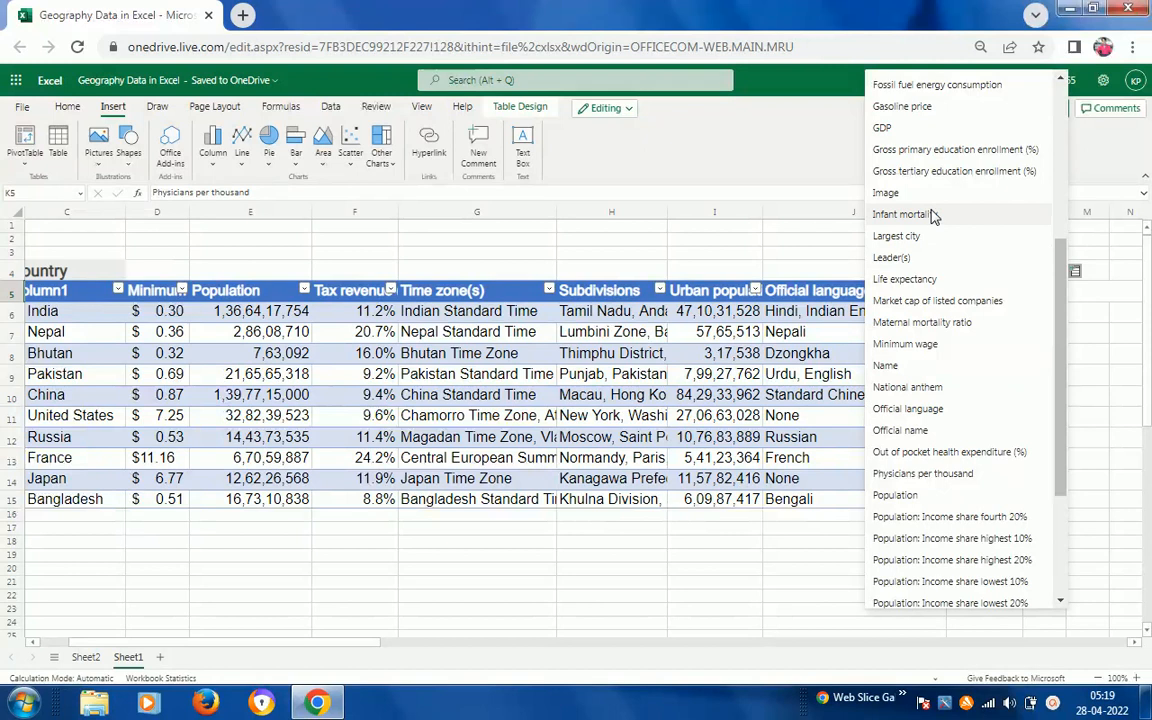
left_click(899, 195)
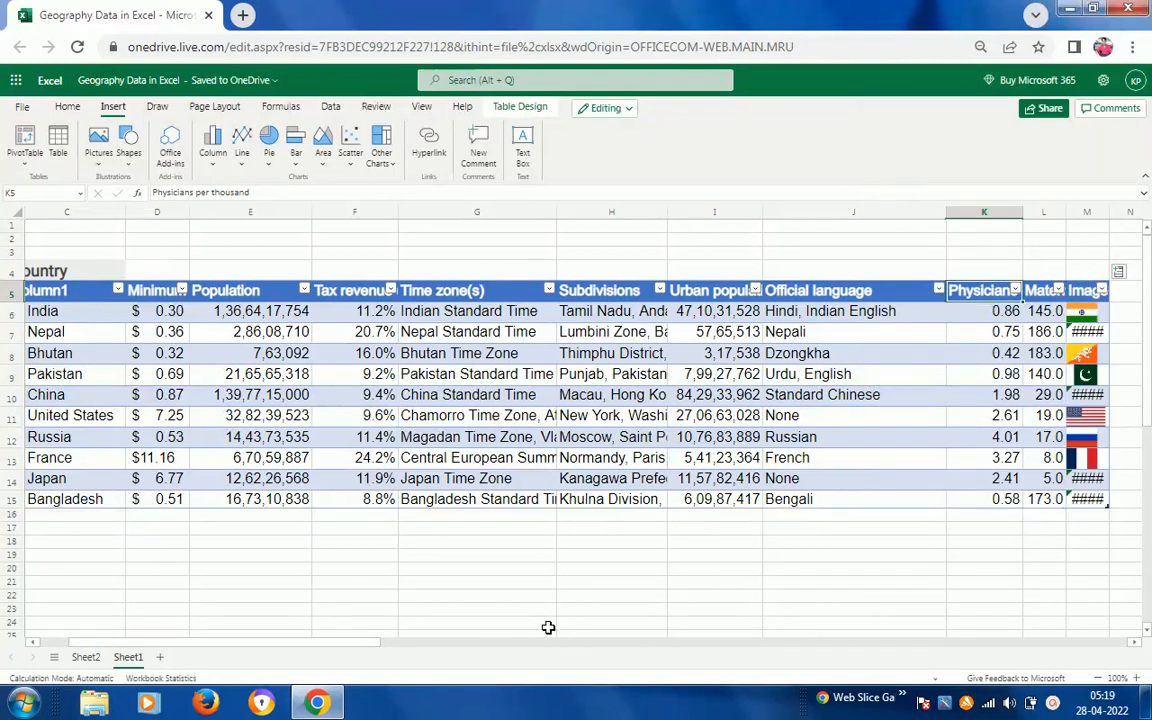
left_click_drag(367, 645, 455, 635)
left_click_drag(807, 215, 858, 212)
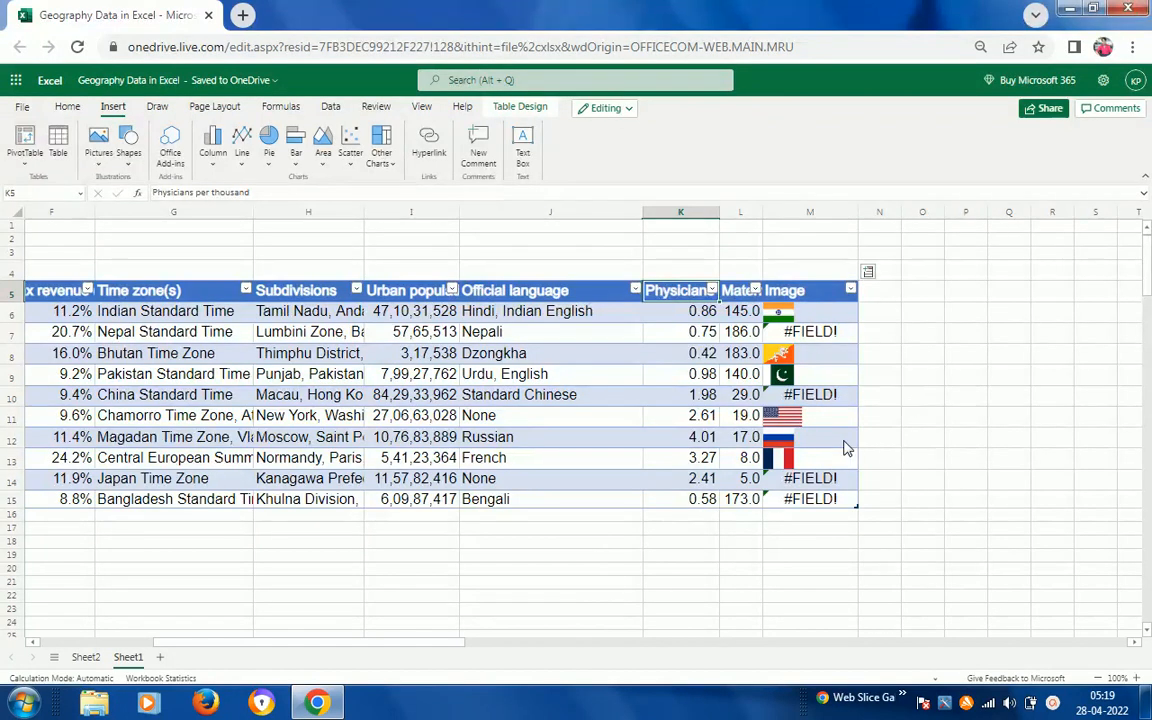
mouse_move(820, 370)
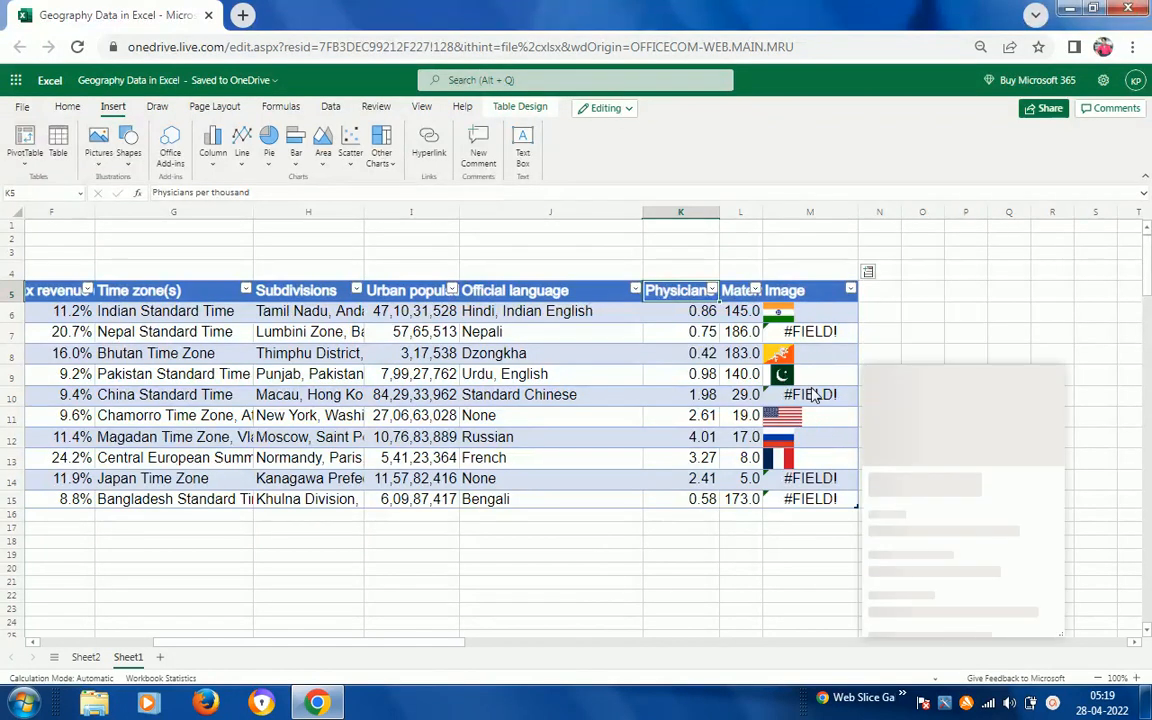
- Add the Calling code field as a new column after the Image column
left_click(868, 273)
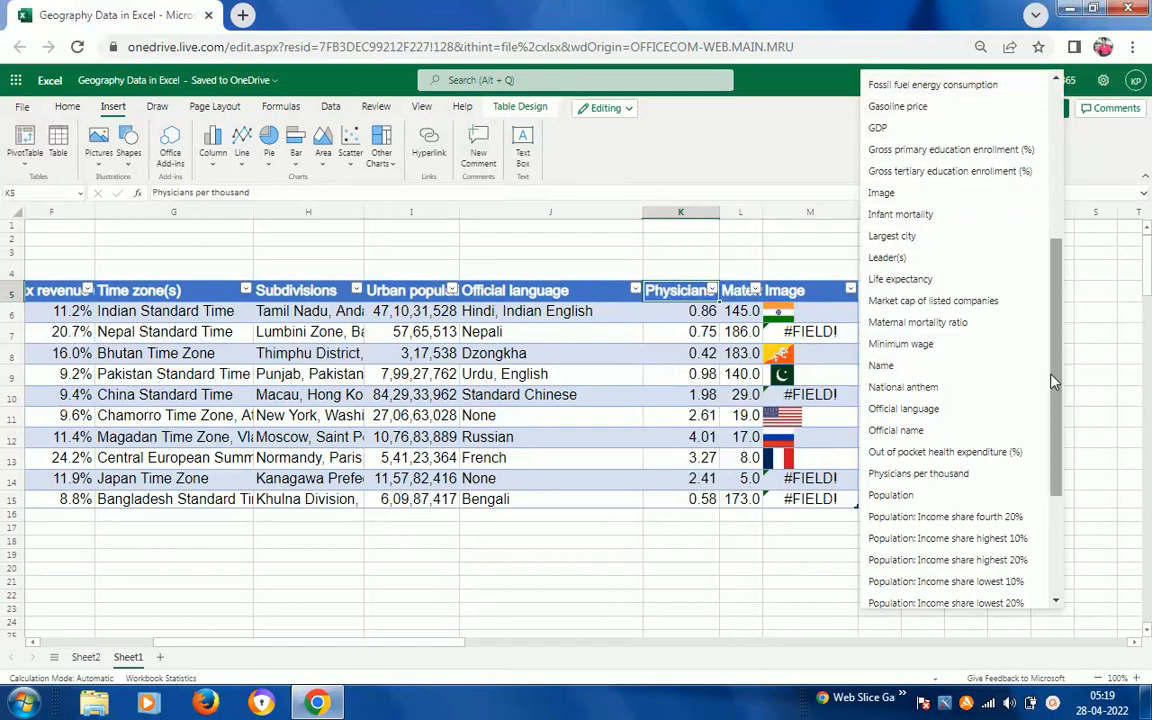
left_click_drag(1053, 384, 1053, 237)
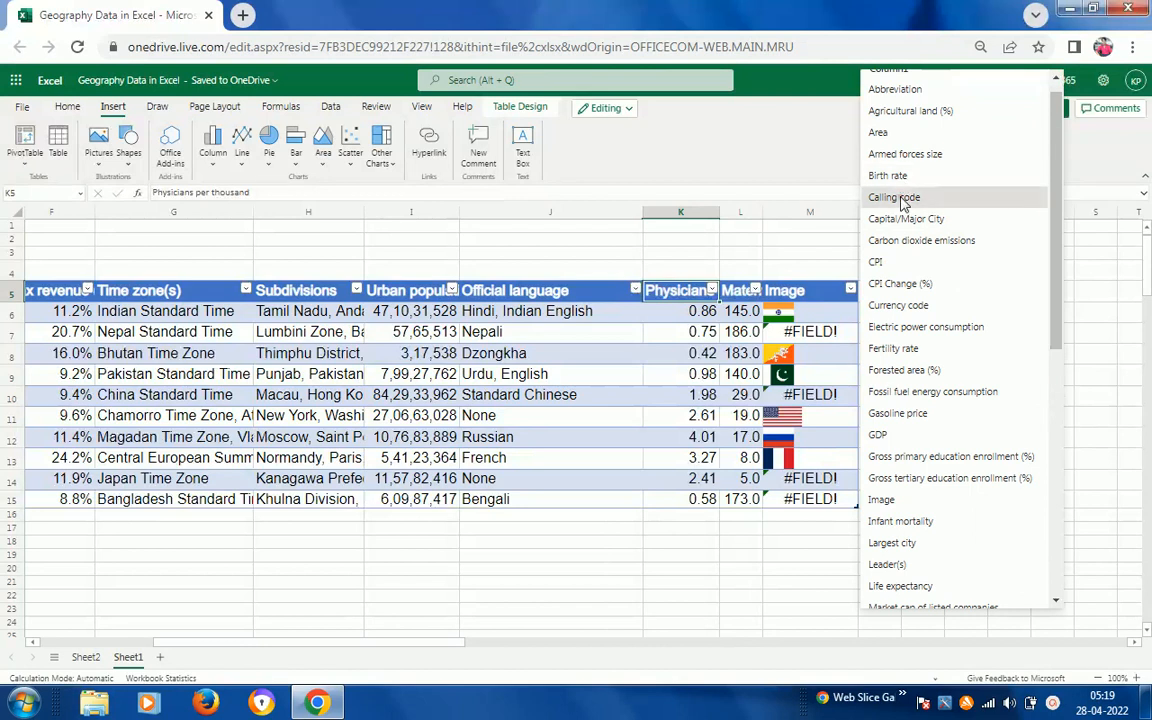
left_click(880, 197)
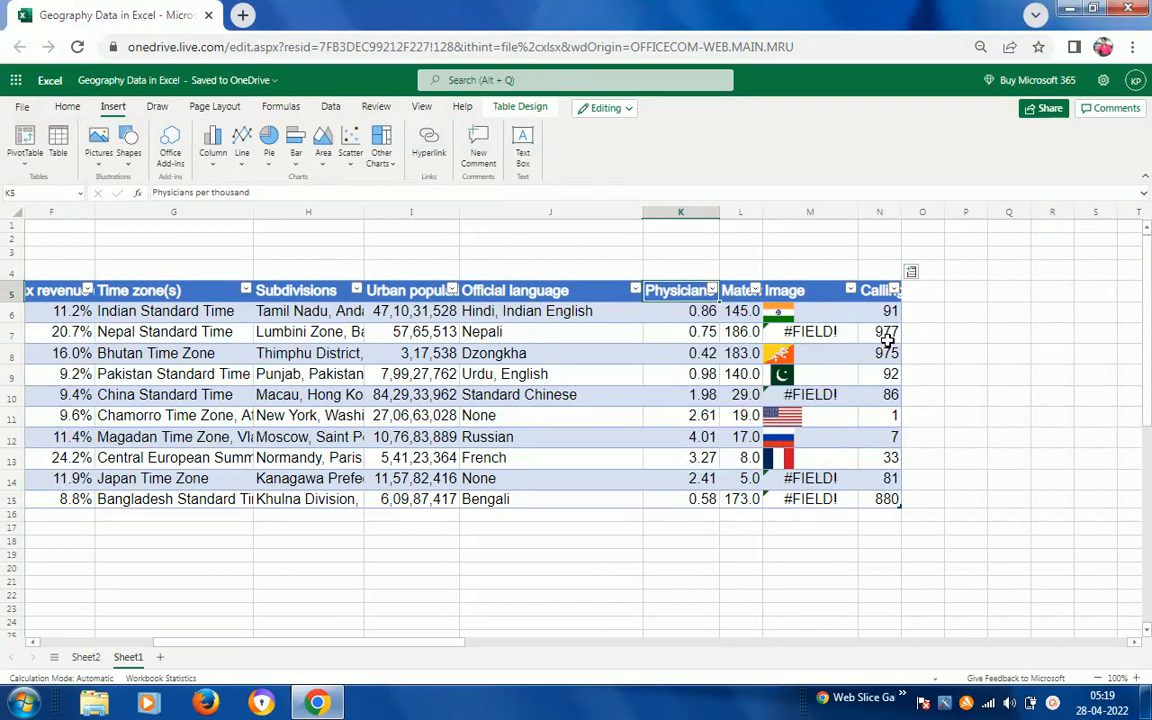
left_click(887, 339)
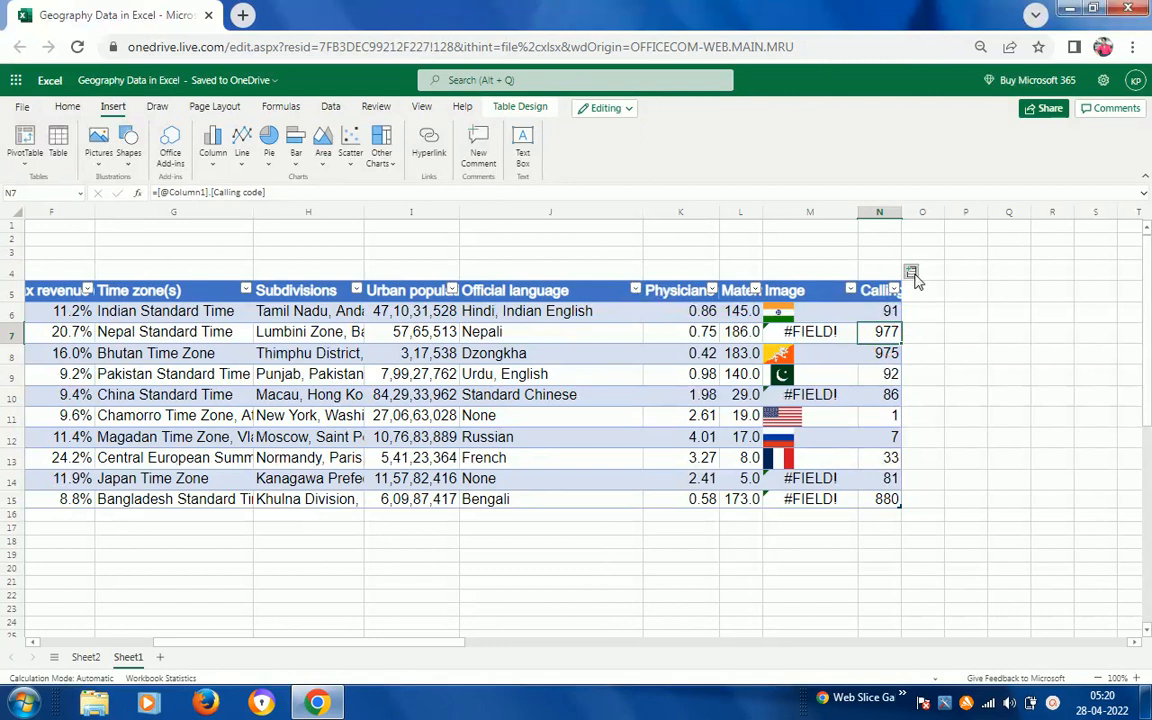
- Add the Currency code field as a new column fitted to its contents, keeping the current Windows color scheme when asked
left_click(914, 278)
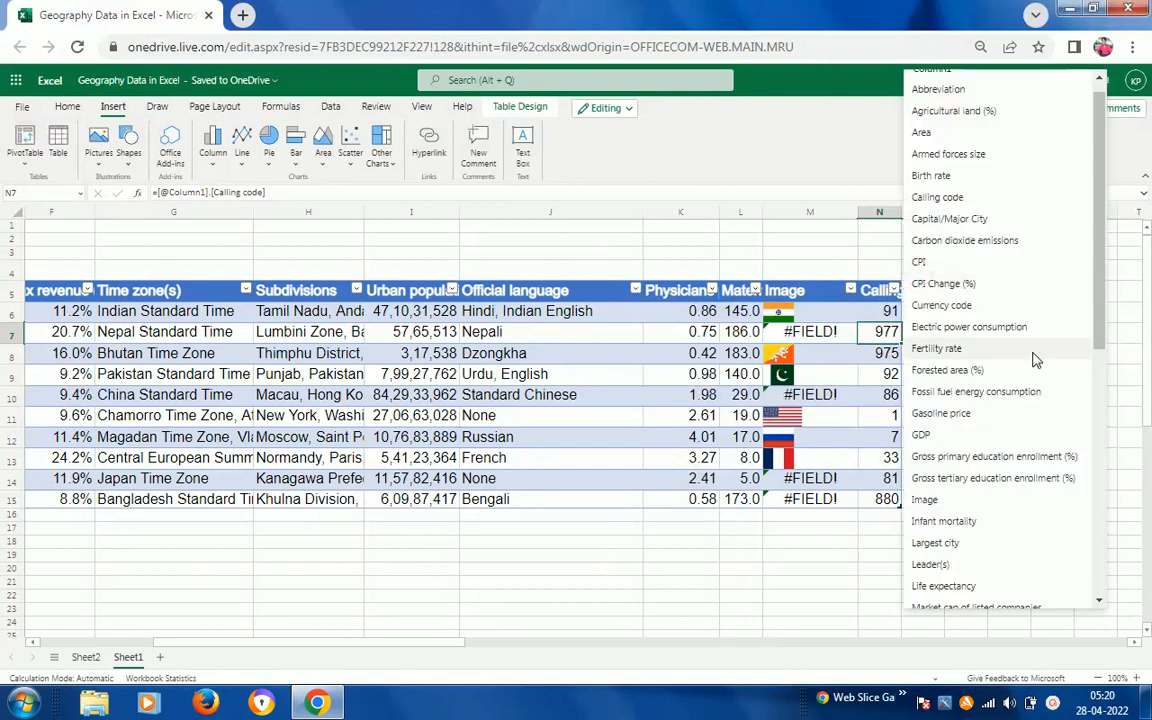
left_click(968, 306)
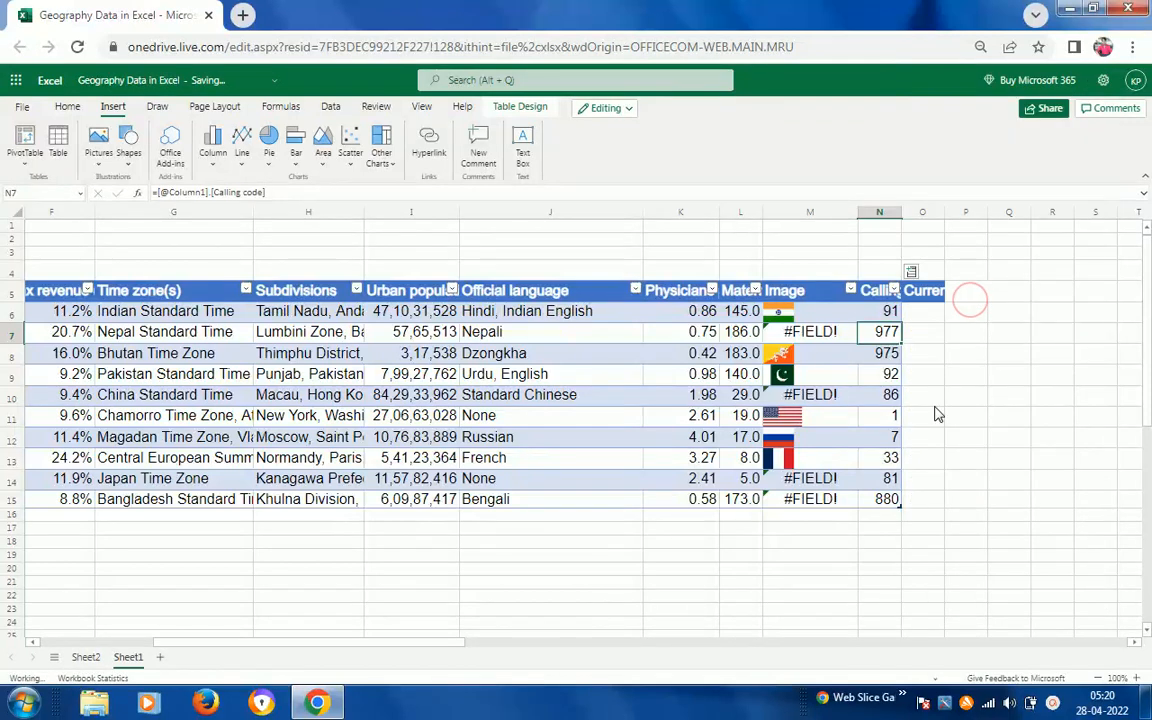
double_click(946, 214)
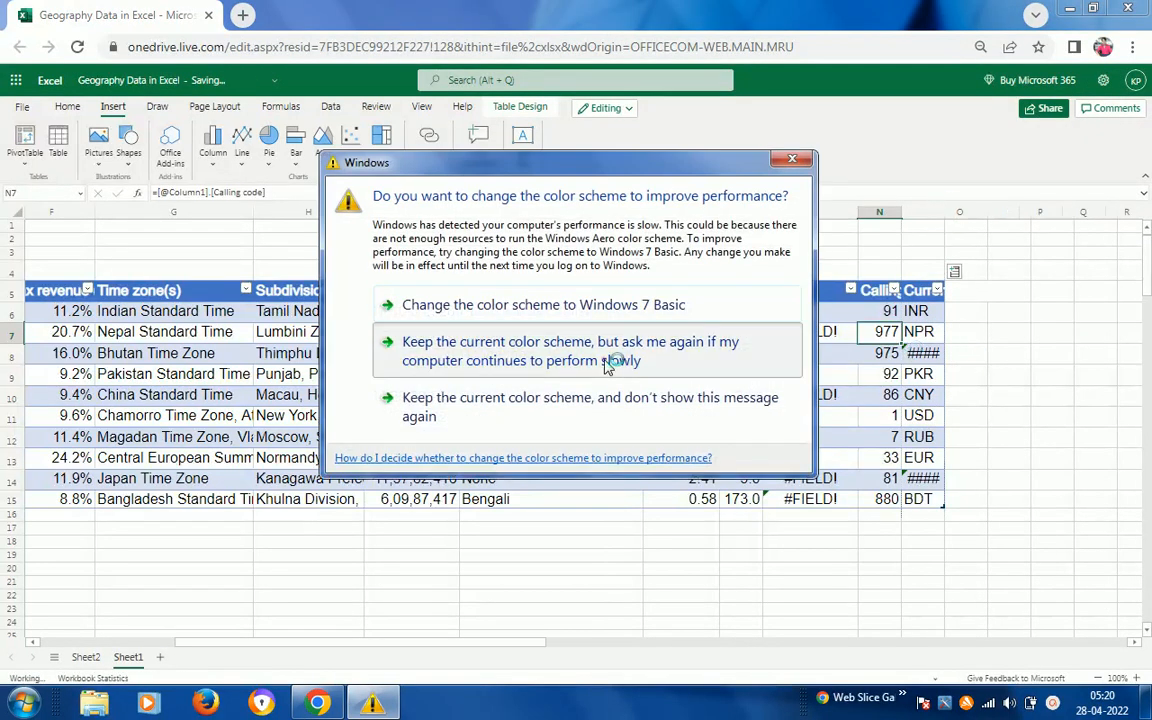
left_click(604, 366)
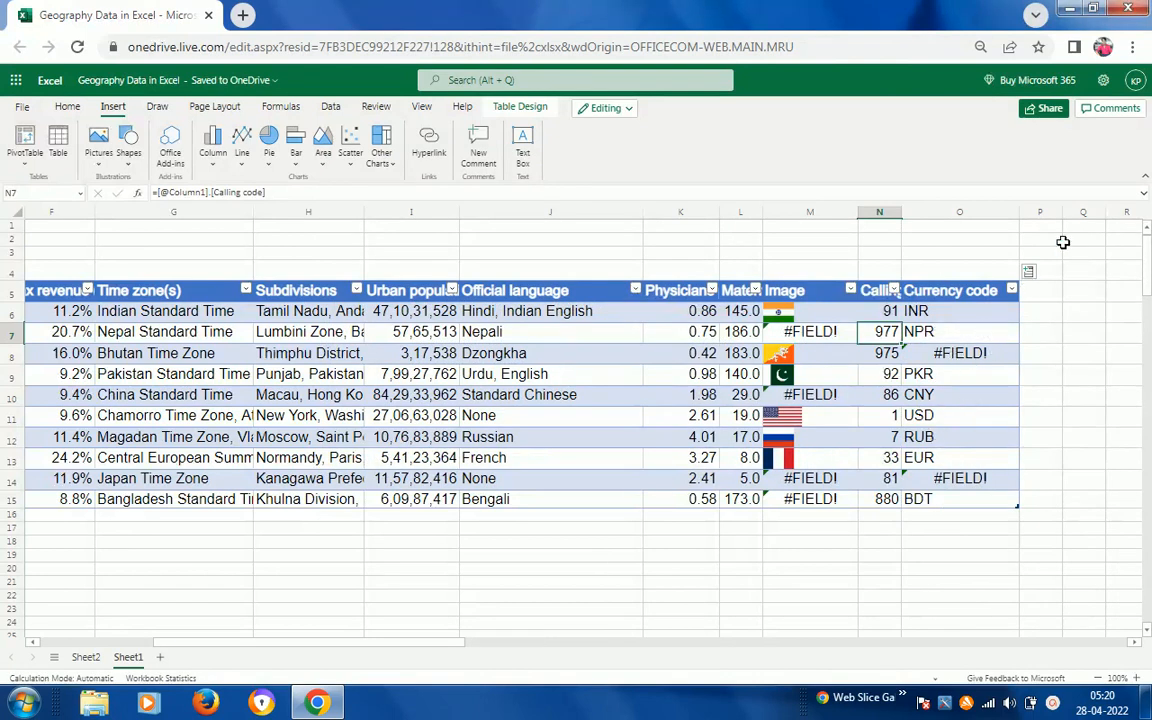
- Add the Electric power consumption field as a new column after Currency code and widen it slightly
left_click(1029, 272)
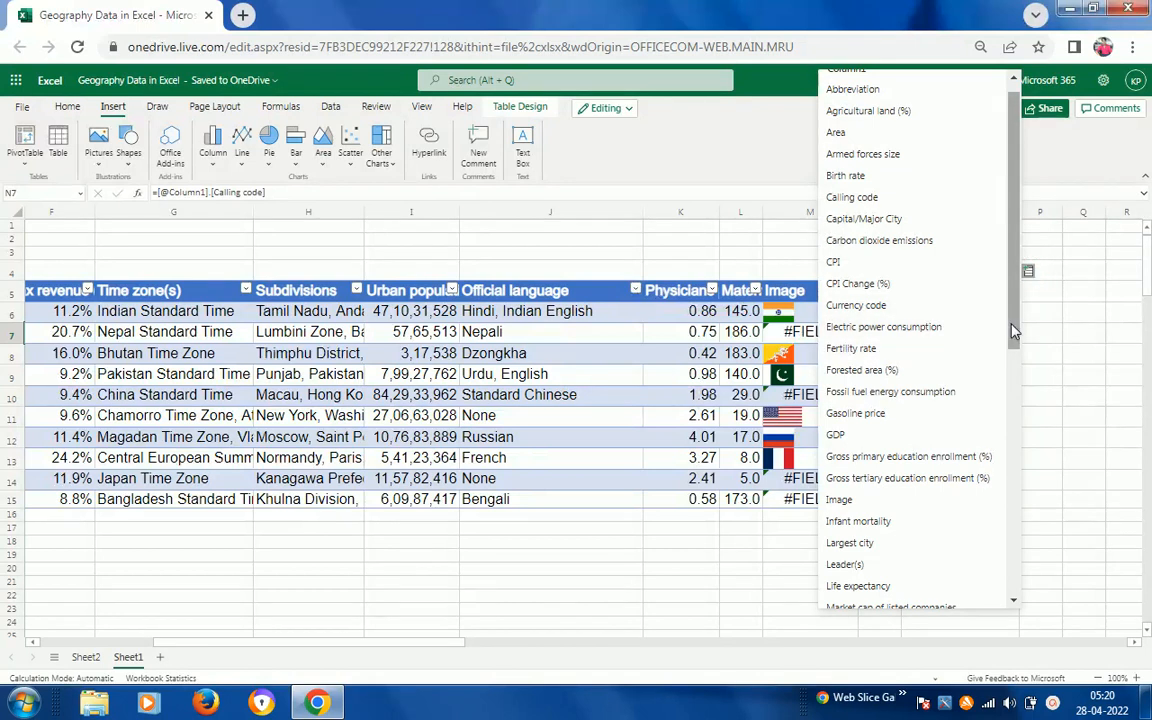
left_click_drag(1013, 330, 1015, 280)
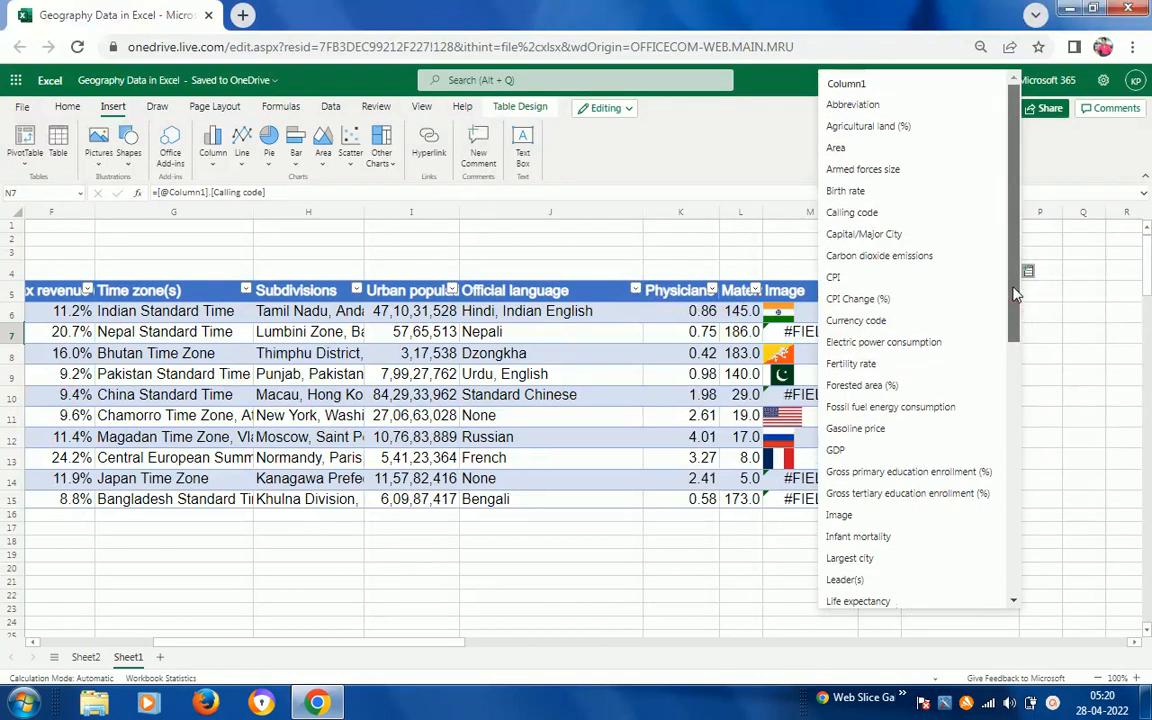
left_click_drag(1020, 300, 1013, 400)
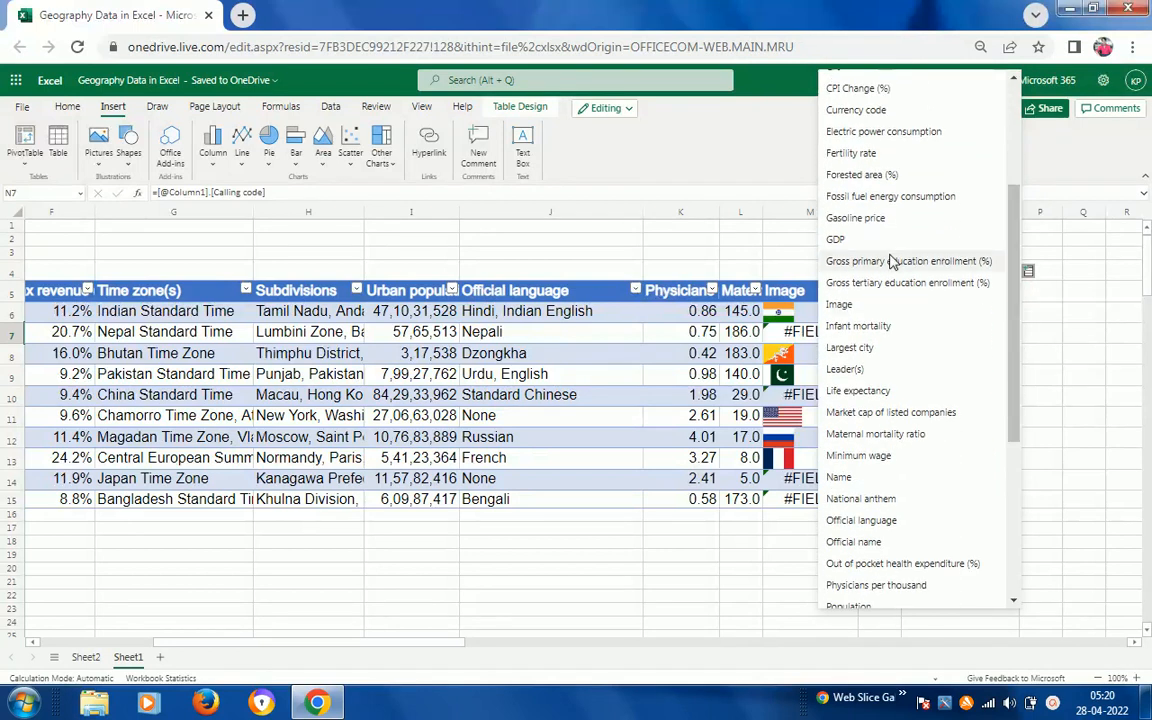
left_click(905, 136)
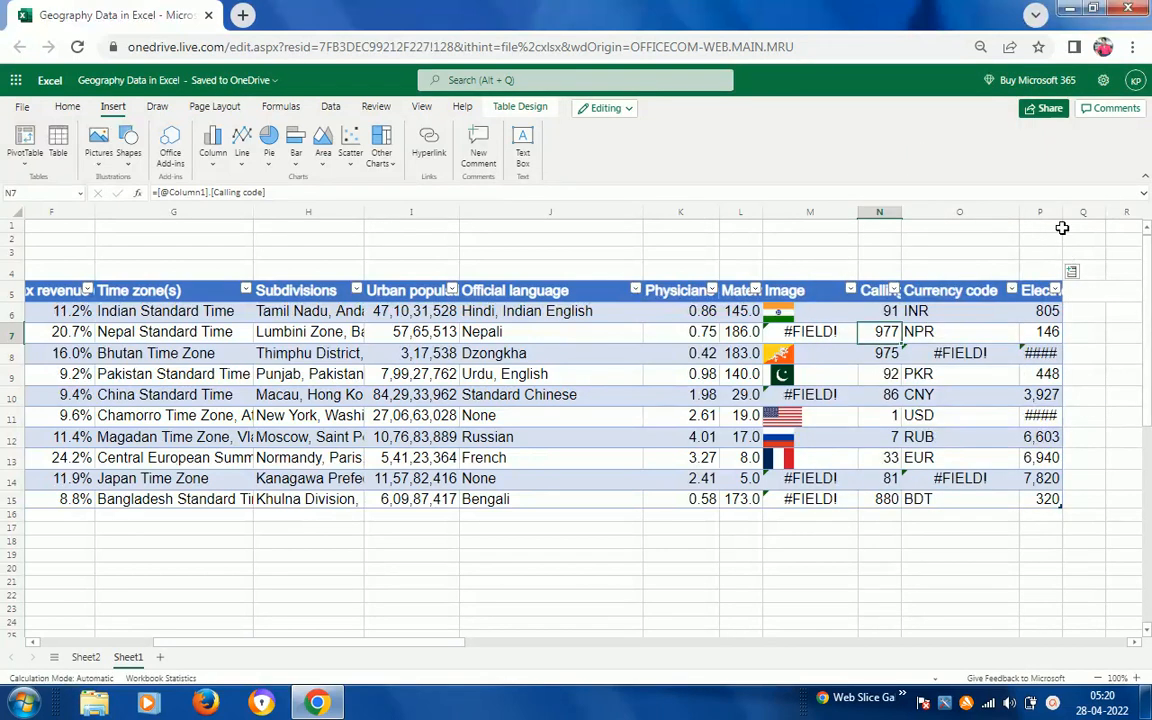
left_click_drag(1063, 213, 1097, 222)
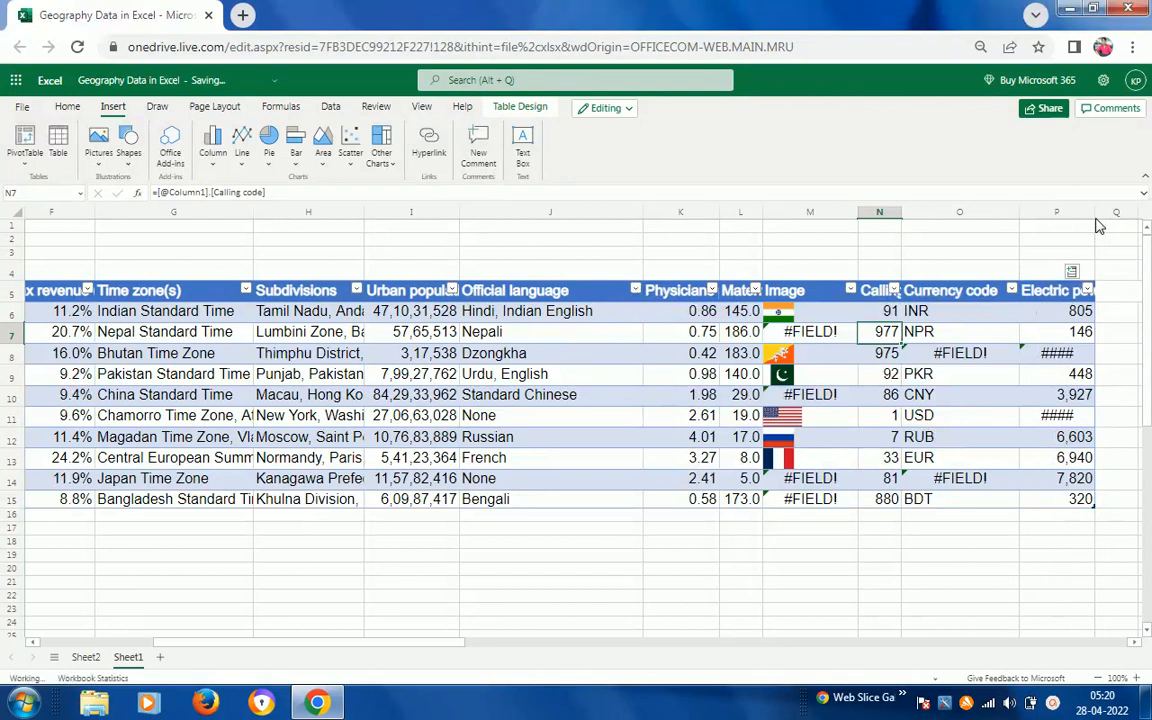
- Return to the start of the country table and select the India cell, C6
left_click(982, 319)
key("Left")
key("Left")
key("Left")
key("Left")
key("Left")
key("Home")
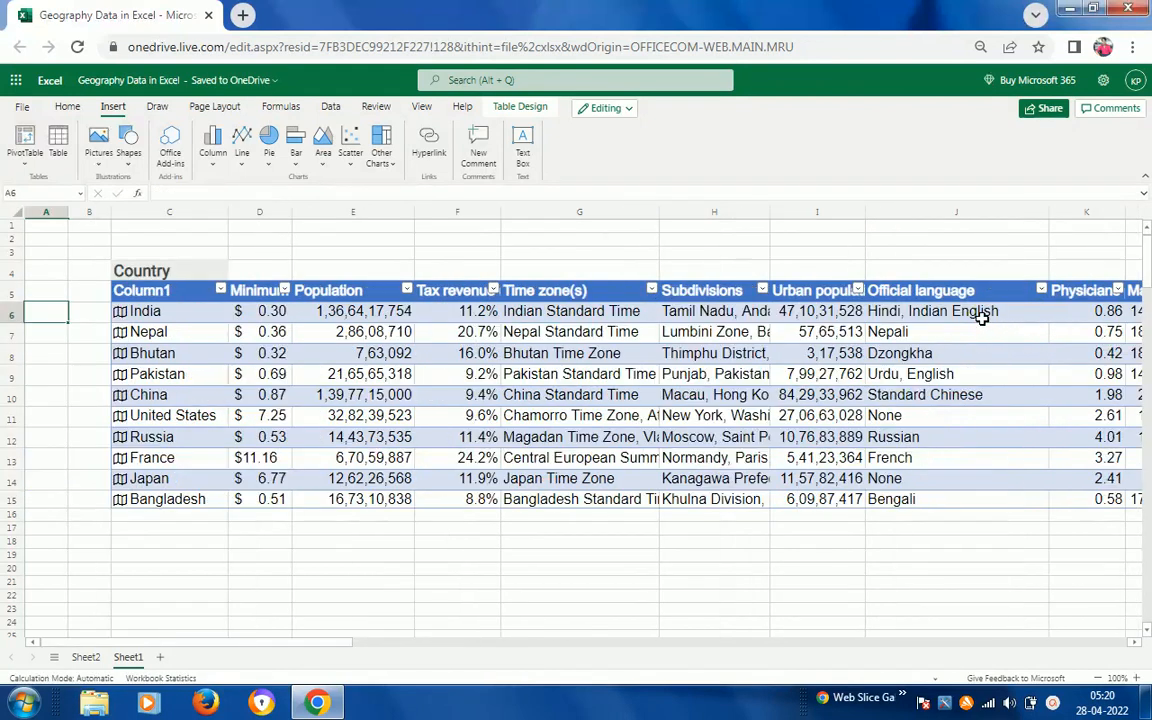
left_click(150, 312)
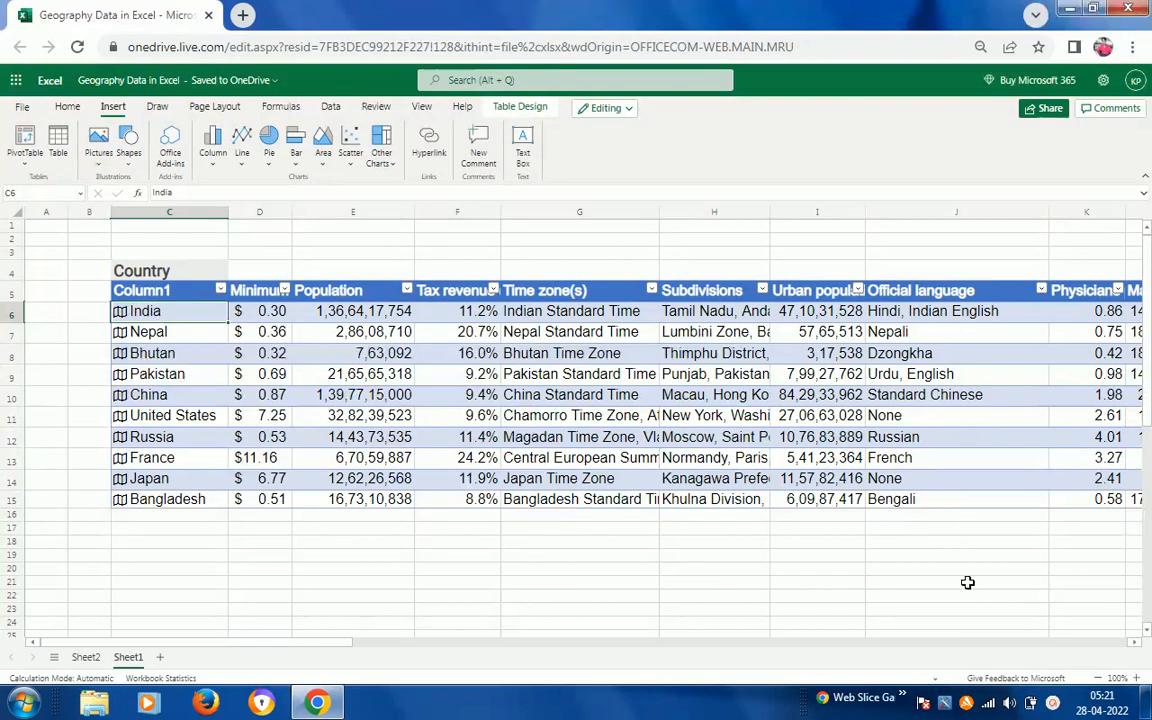
left_click(1054, 705)
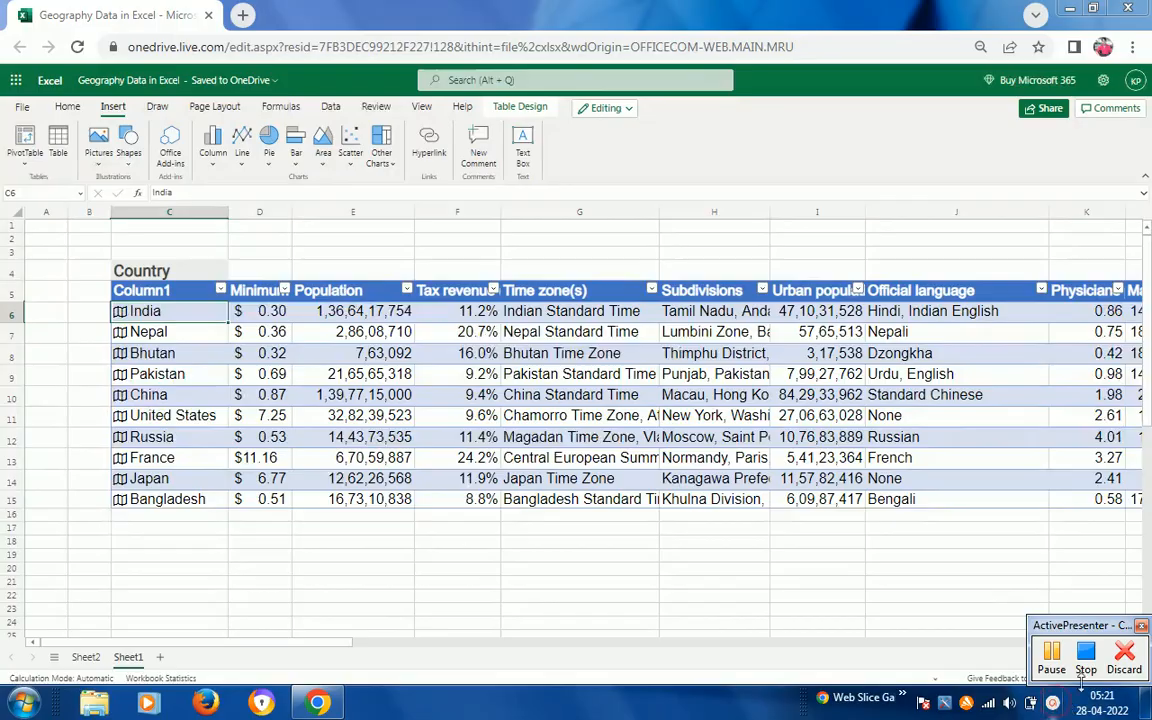